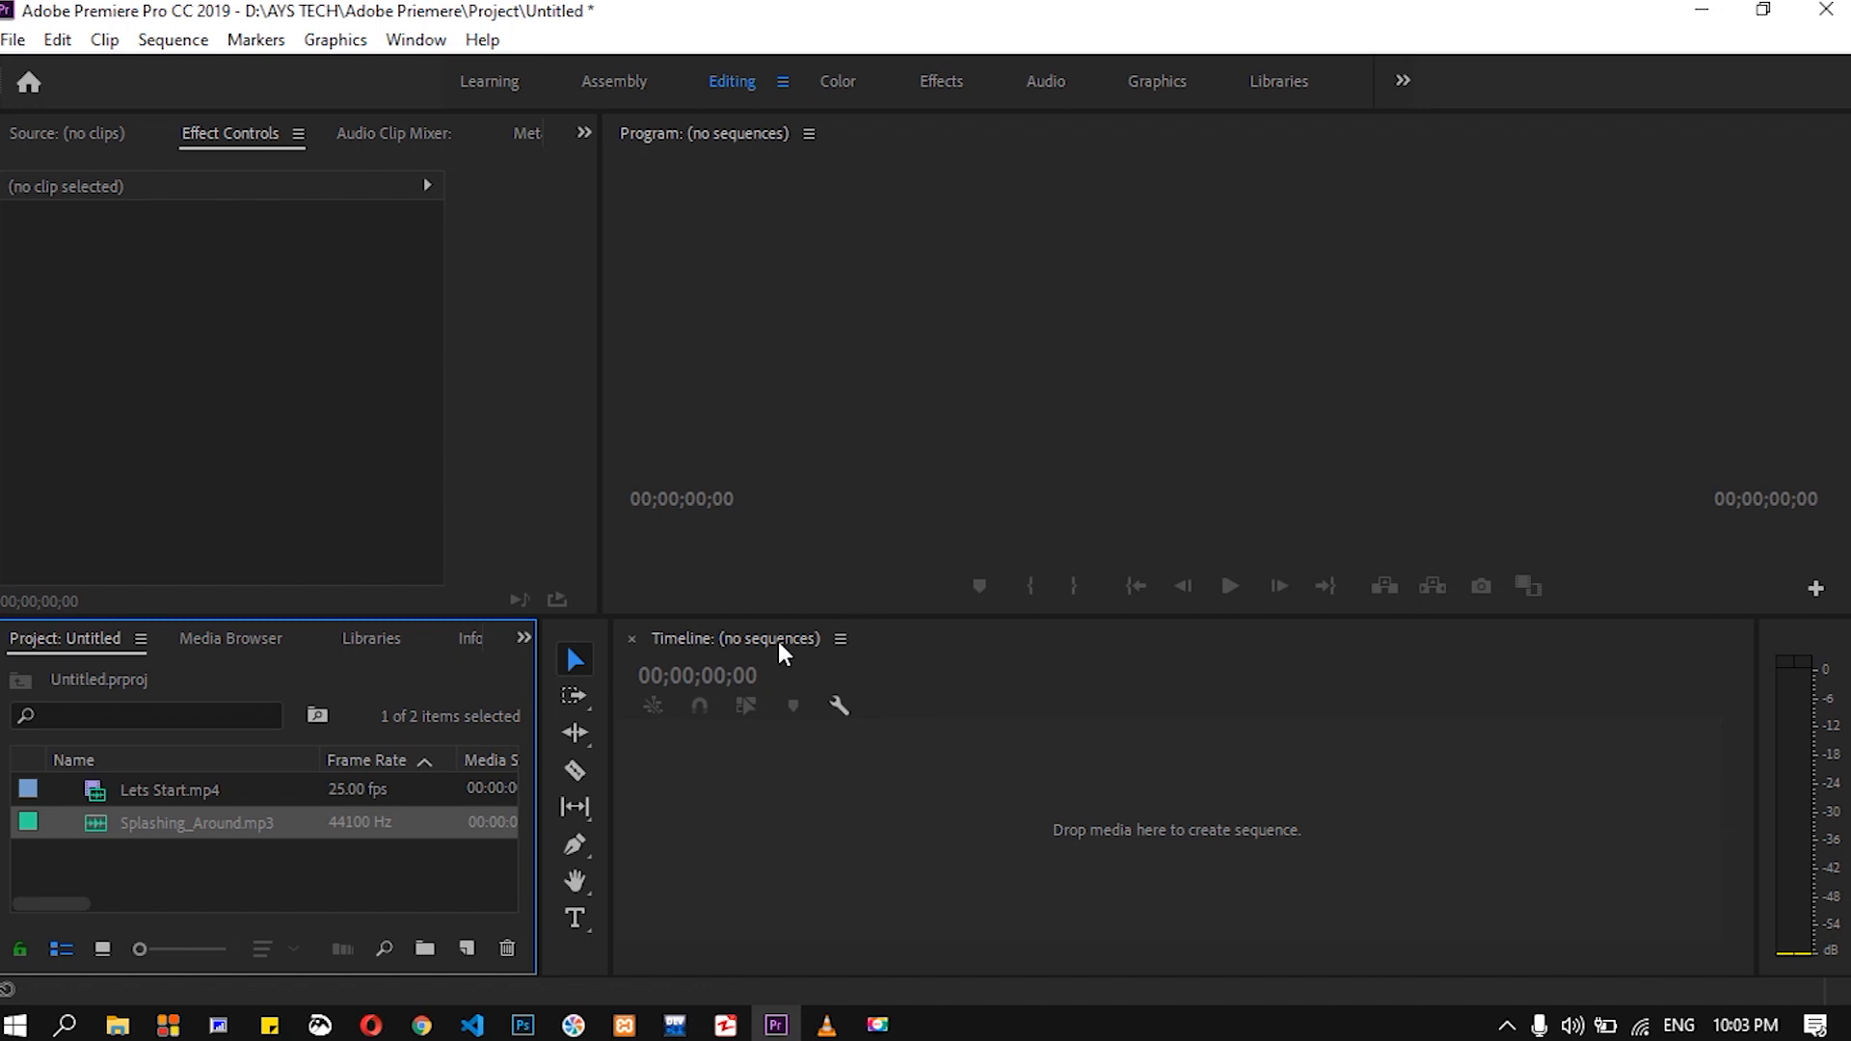
# - Create a sequence from Lets Start.mp4 and enlarge the Audio 1 track so its waveform shows in detail
pyautogui.moveTo(162, 793); pyautogui.dragTo(766, 831)
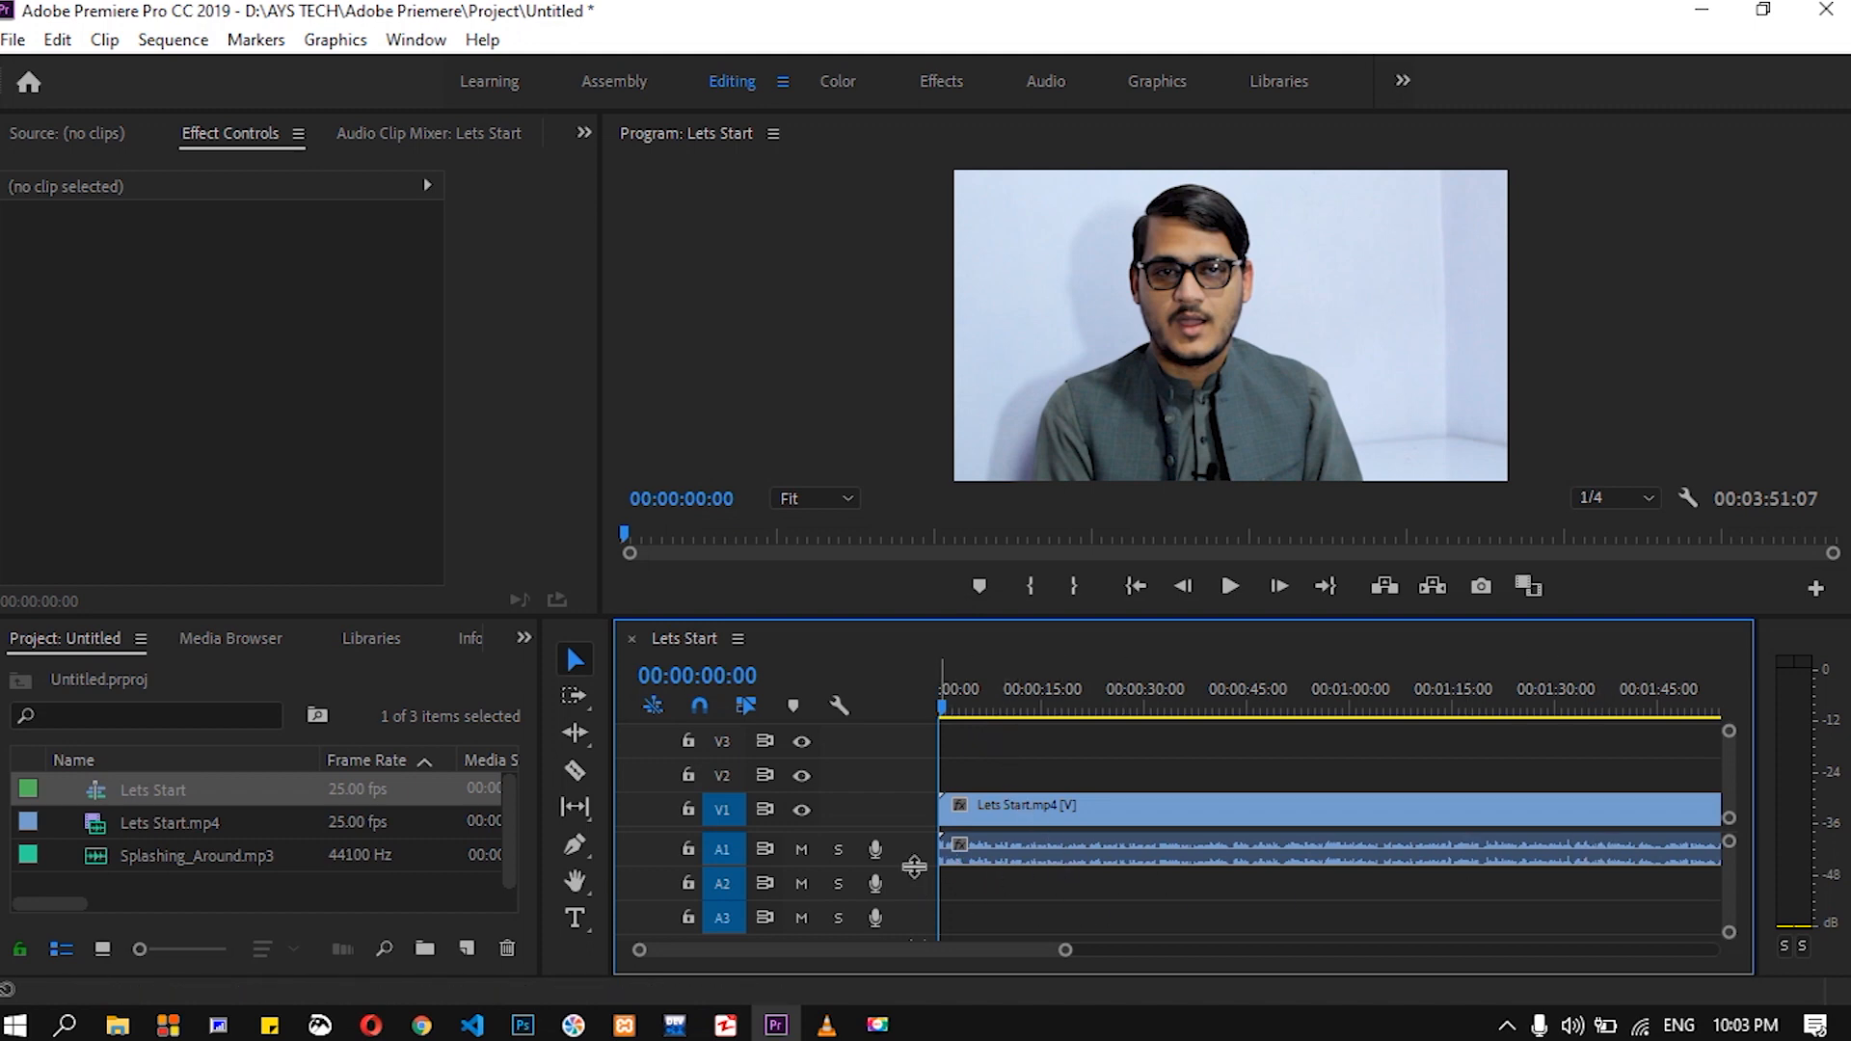
pyautogui.moveTo(910, 906); pyautogui.dragTo(909, 918)
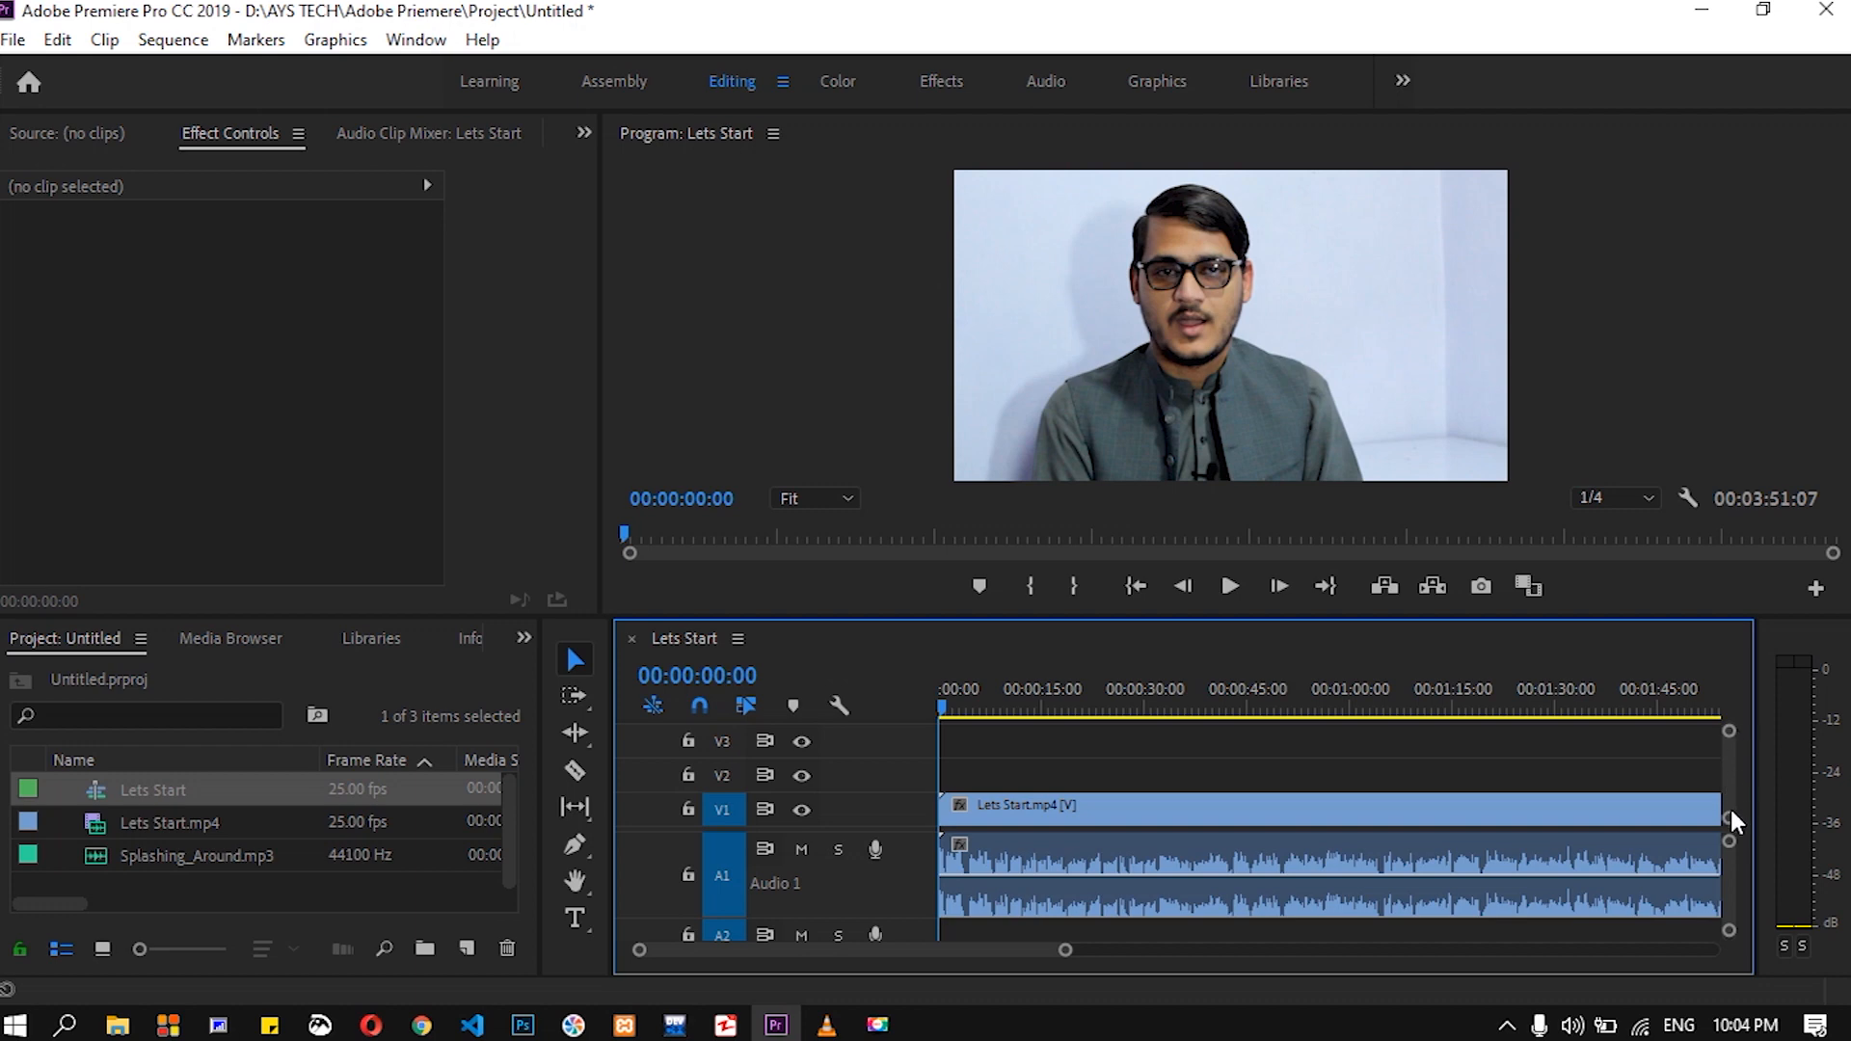
pyautogui.scroll(-3, 1731, 873)
pyautogui.scroll(3, 1731, 873)
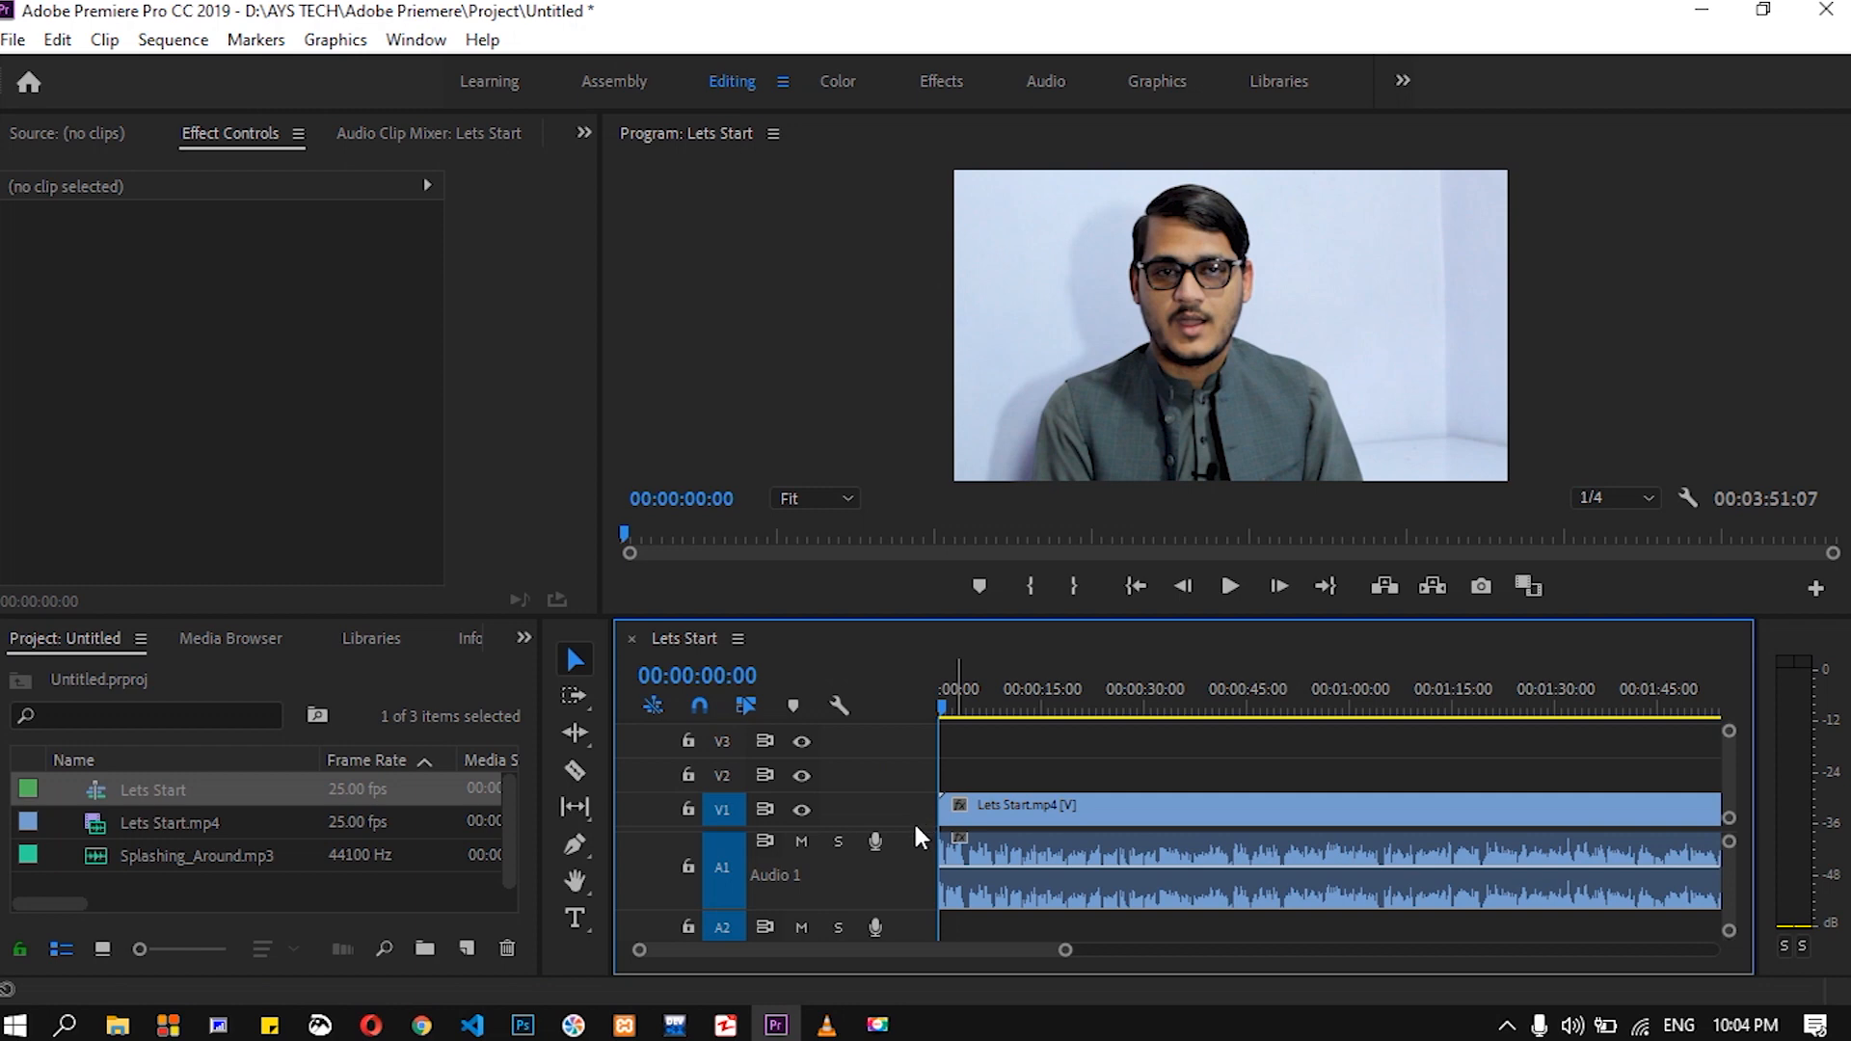
pyautogui.moveTo(916, 829); pyautogui.dragTo(918, 778)
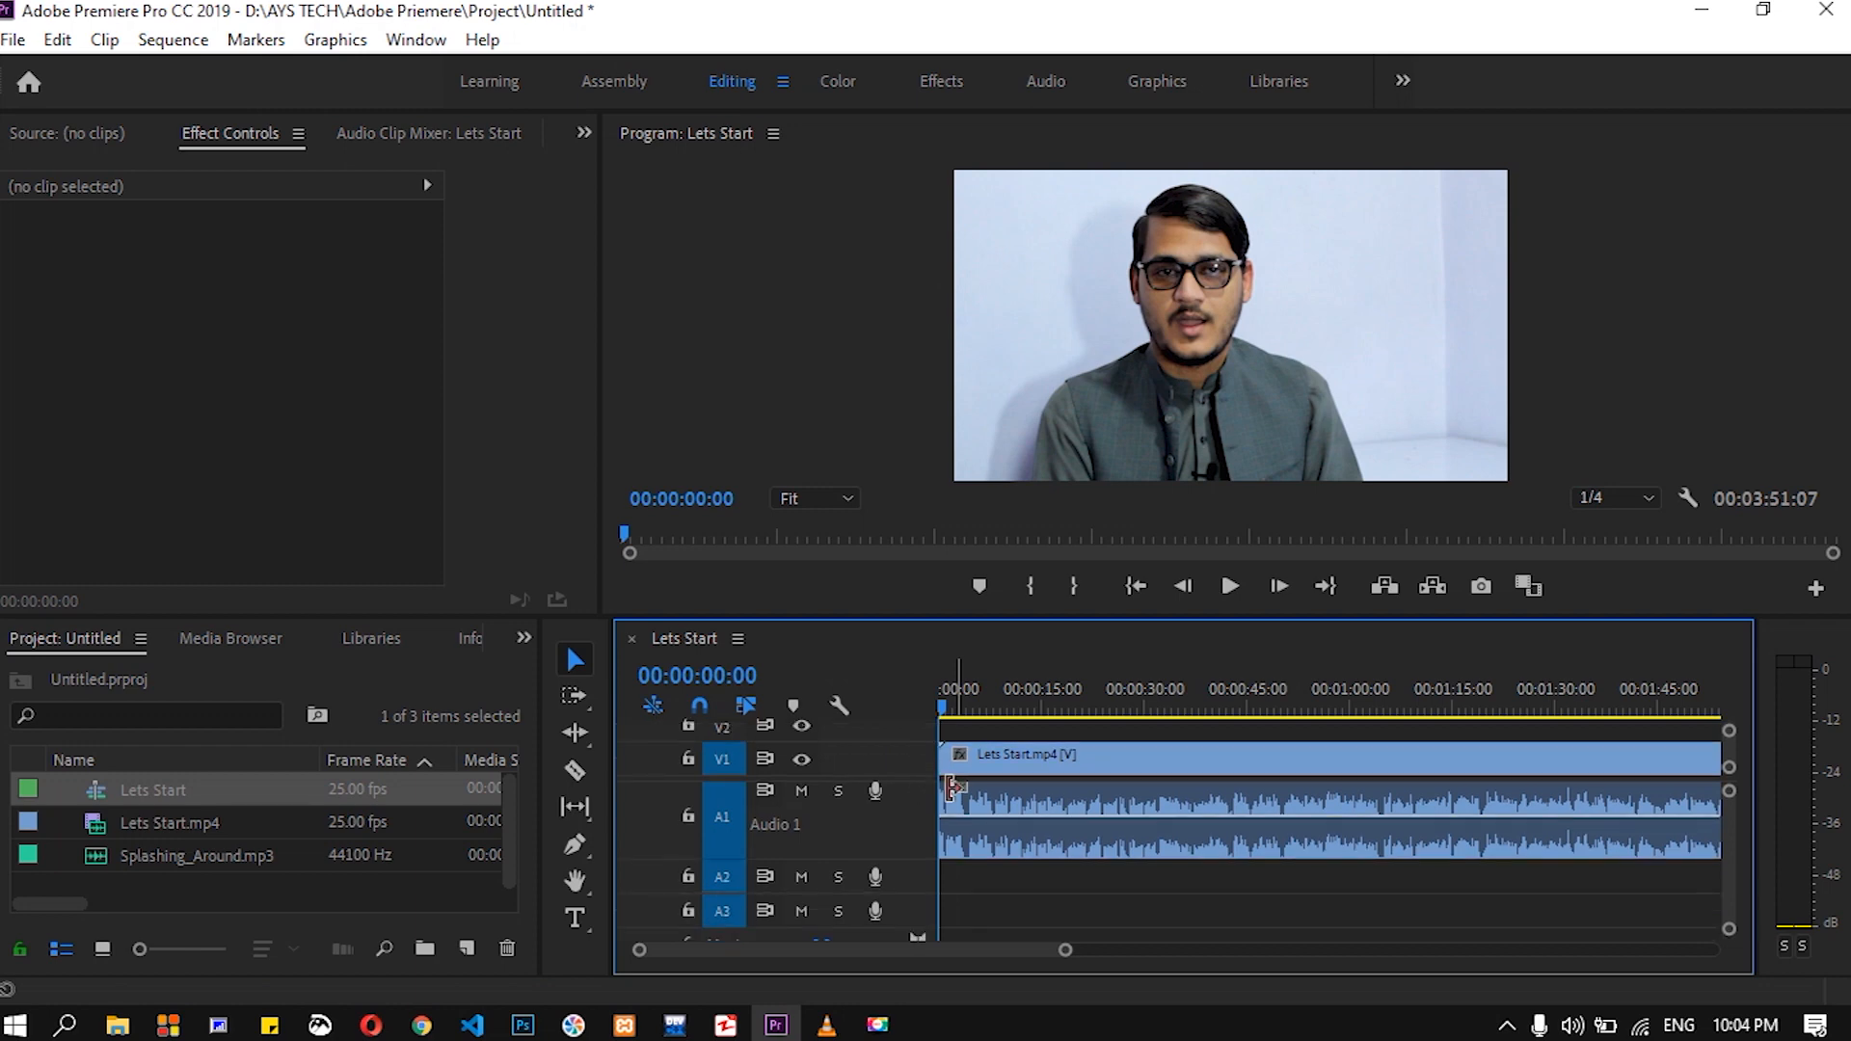
pyautogui.moveTo(928, 858); pyautogui.dragTo(922, 889)
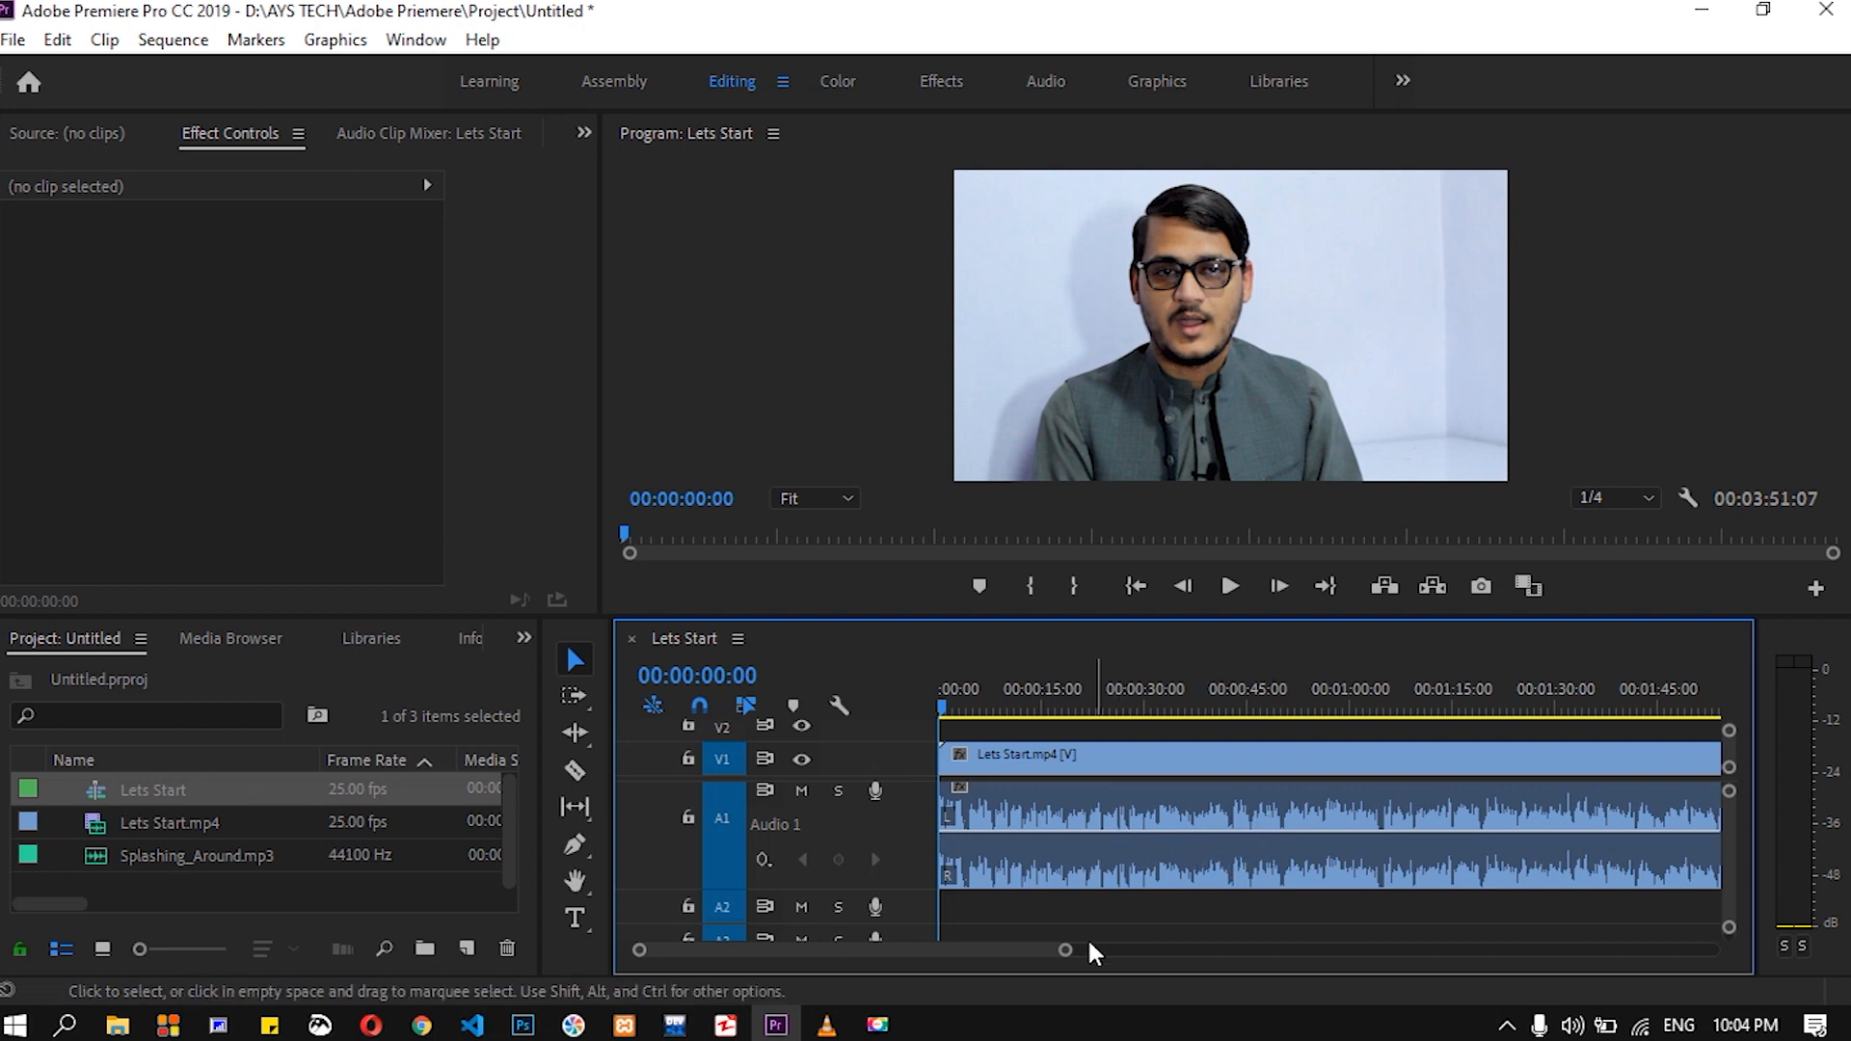
pyautogui.moveTo(1064, 955); pyautogui.dragTo(900, 946)
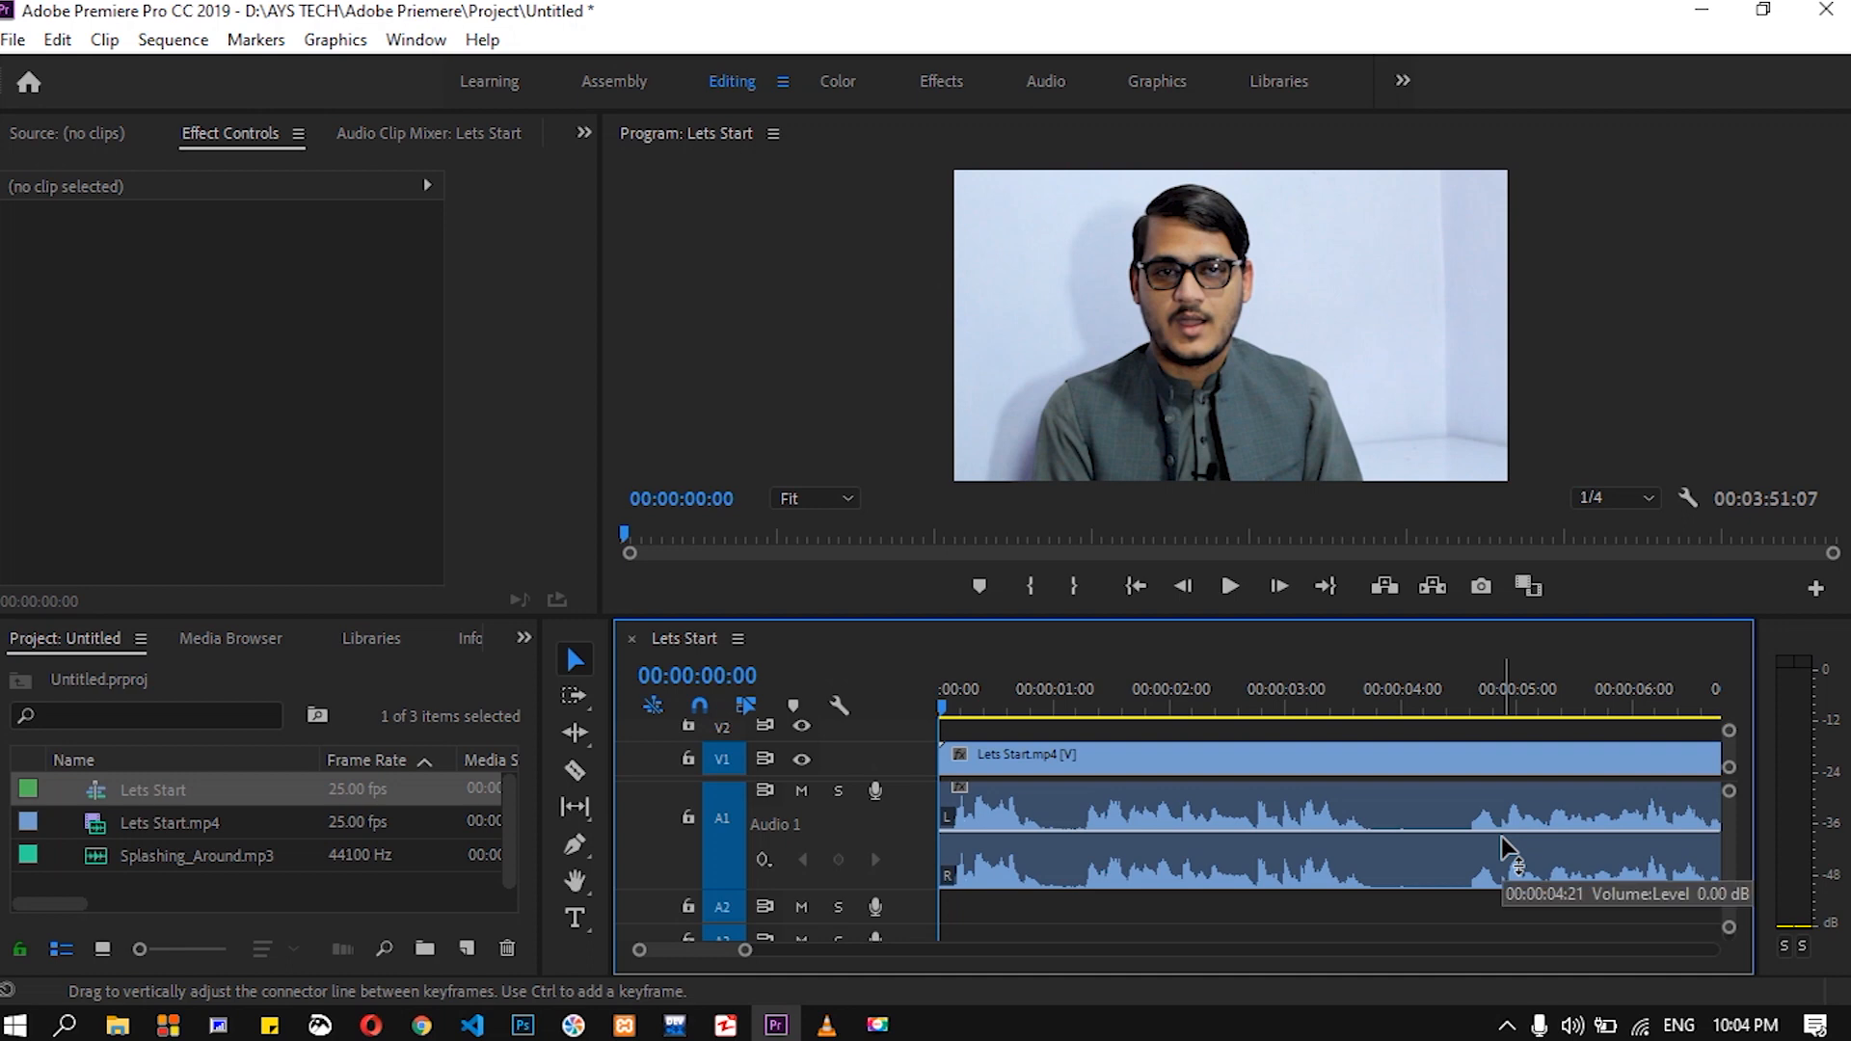
# - Lower the audio volume of Lets Start.mp4 slightly, then all the way to silence, playing the clip after each change
pyautogui.moveTo(1502, 838); pyautogui.dragTo(1501, 852)
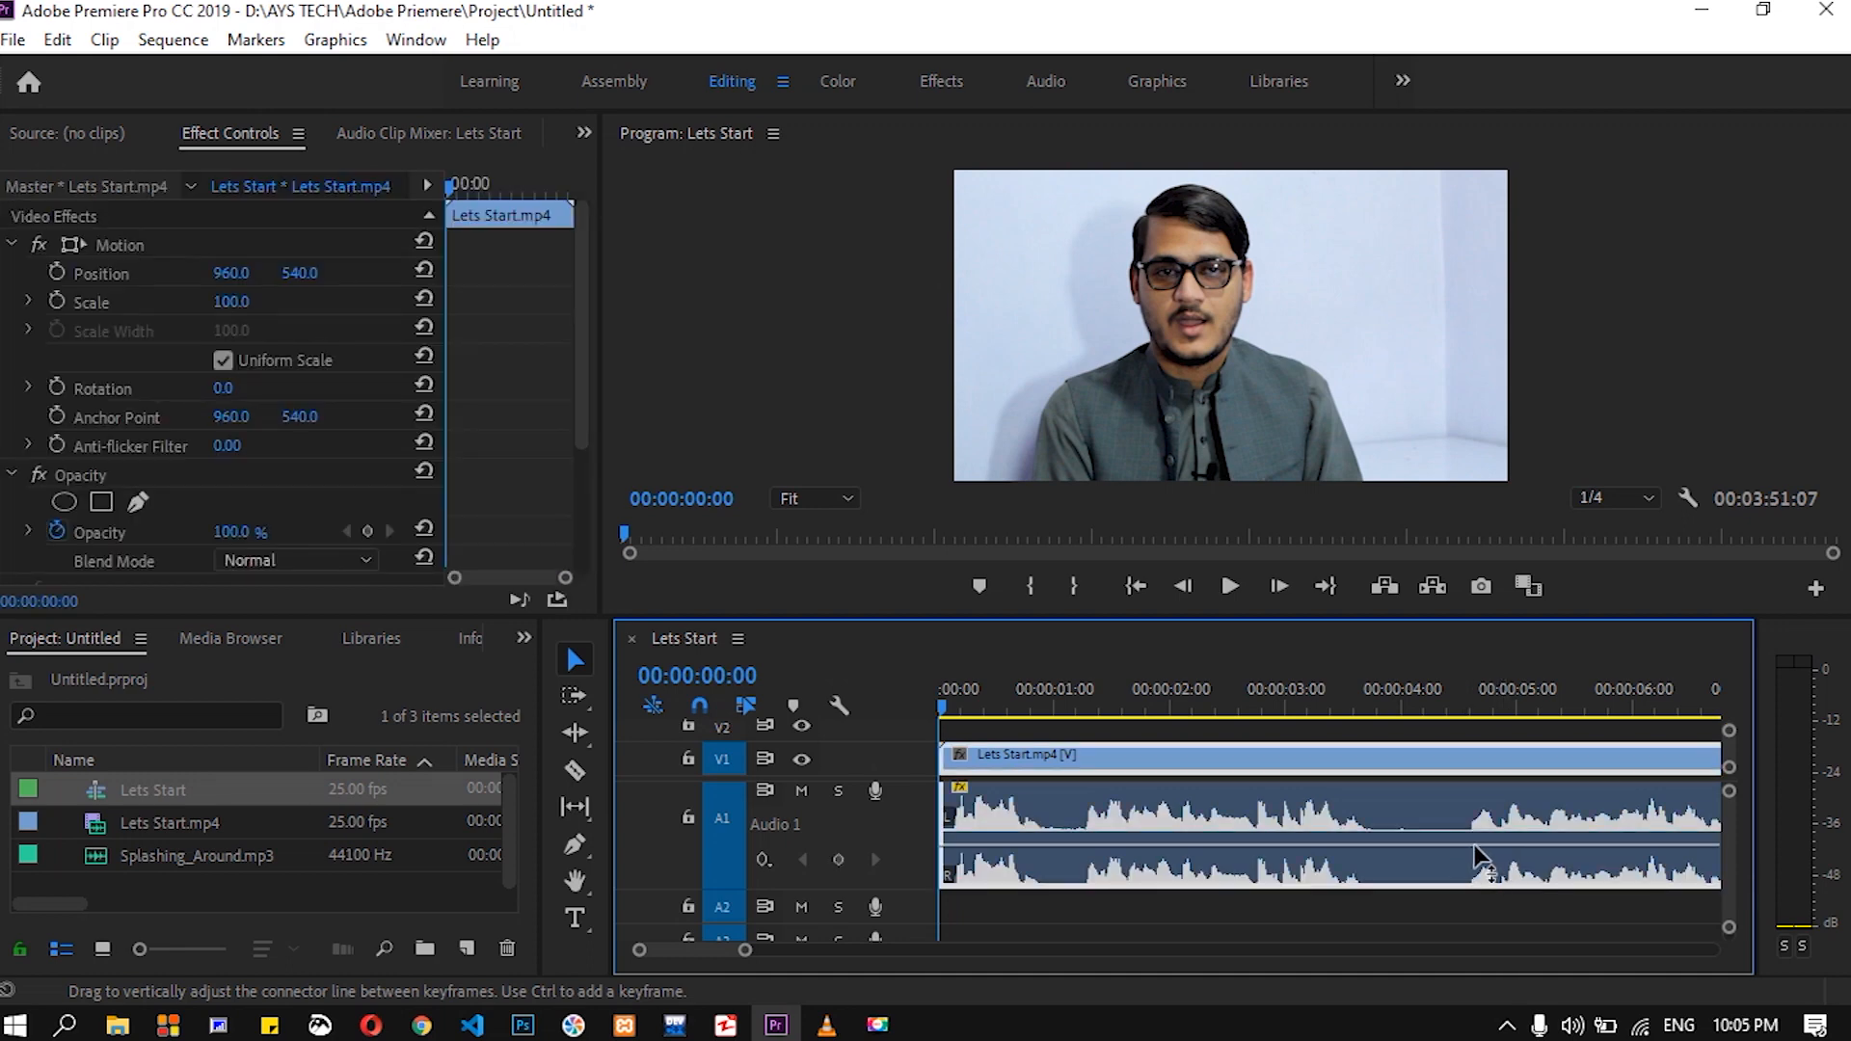
pyautogui.moveTo(1449, 847)
pyautogui.press('space')
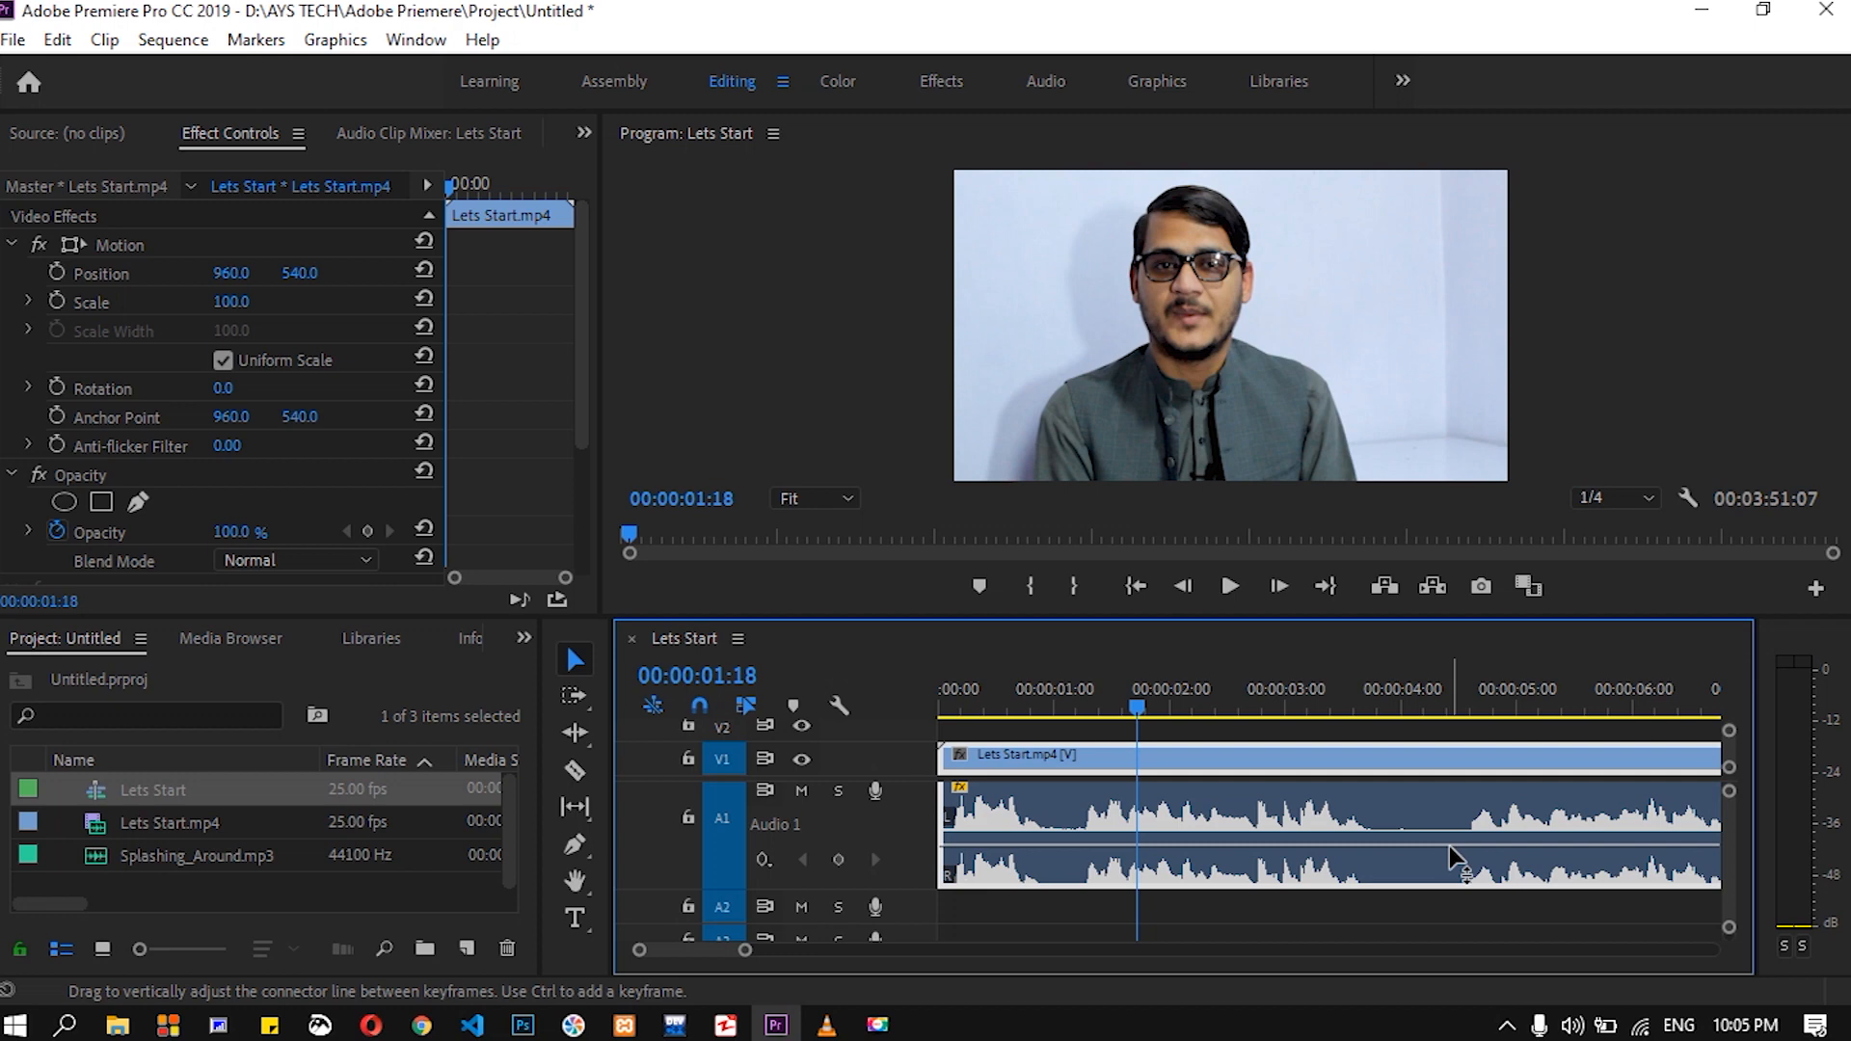
pyautogui.moveTo(1449, 846); pyautogui.dragTo(1452, 881)
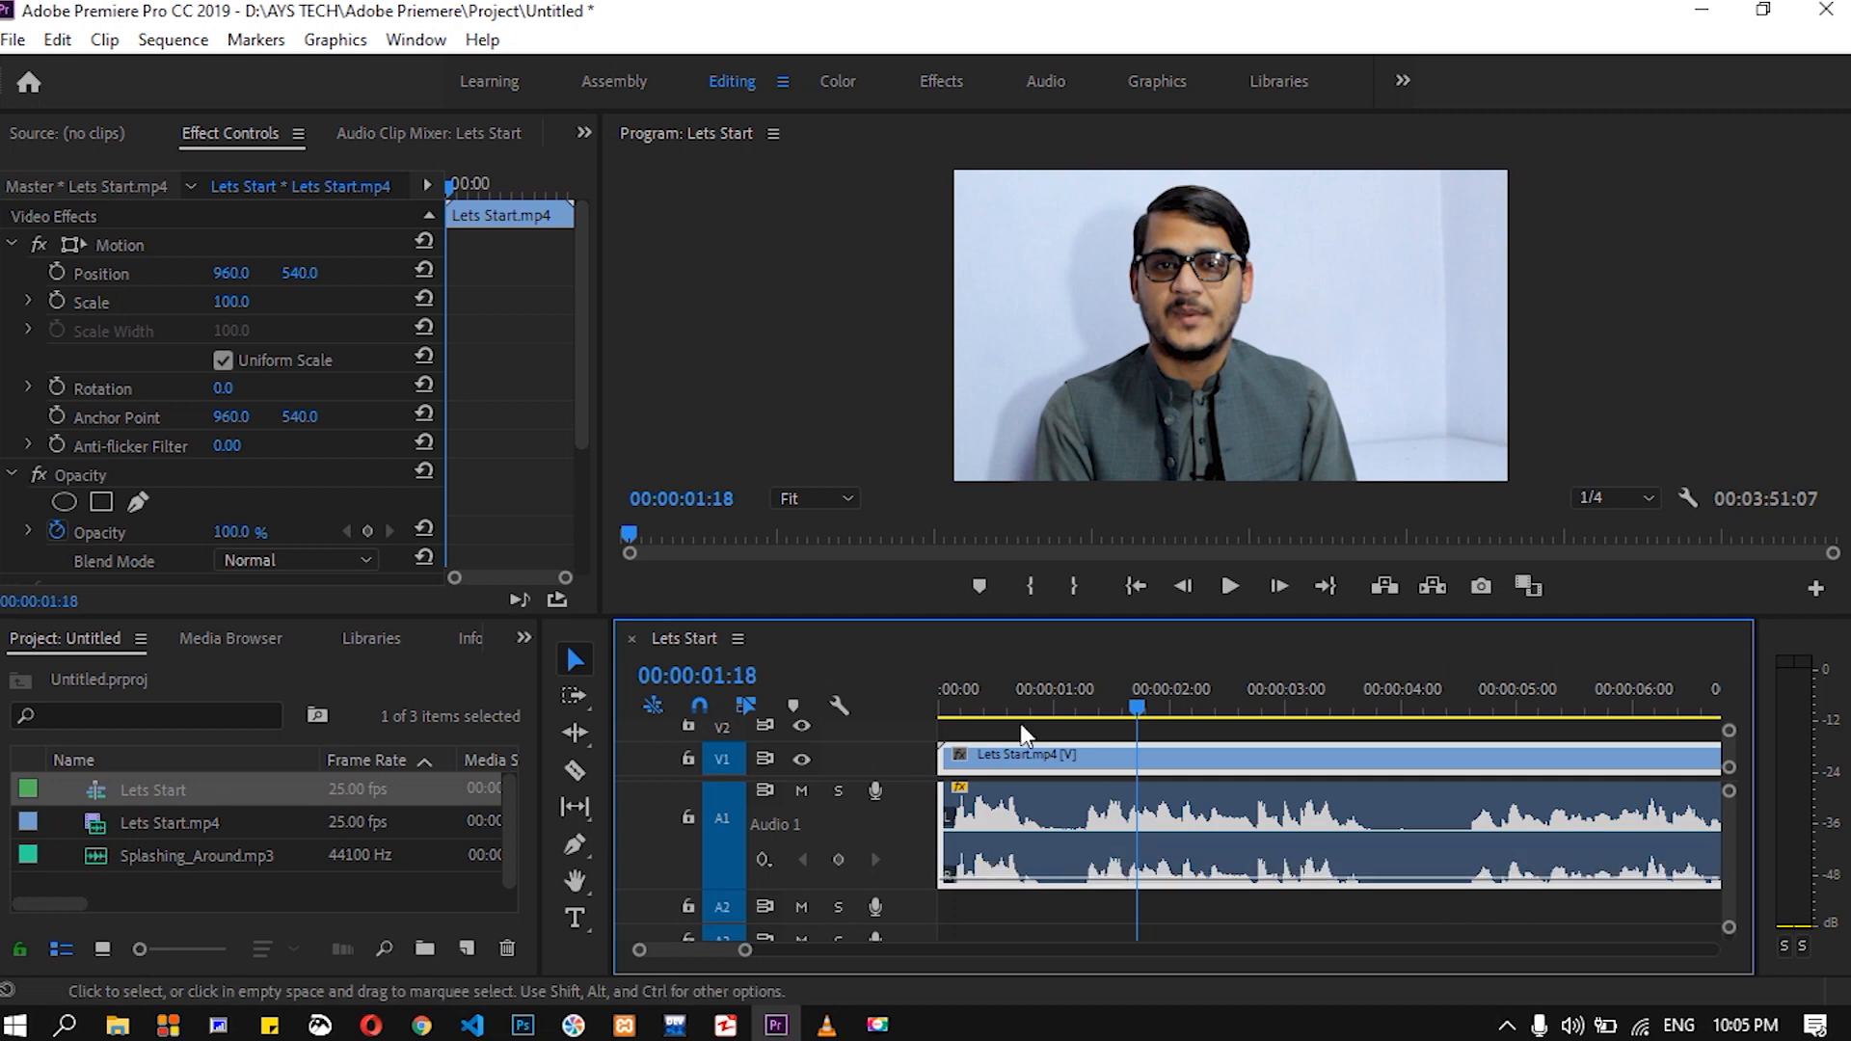
pyautogui.press('space')
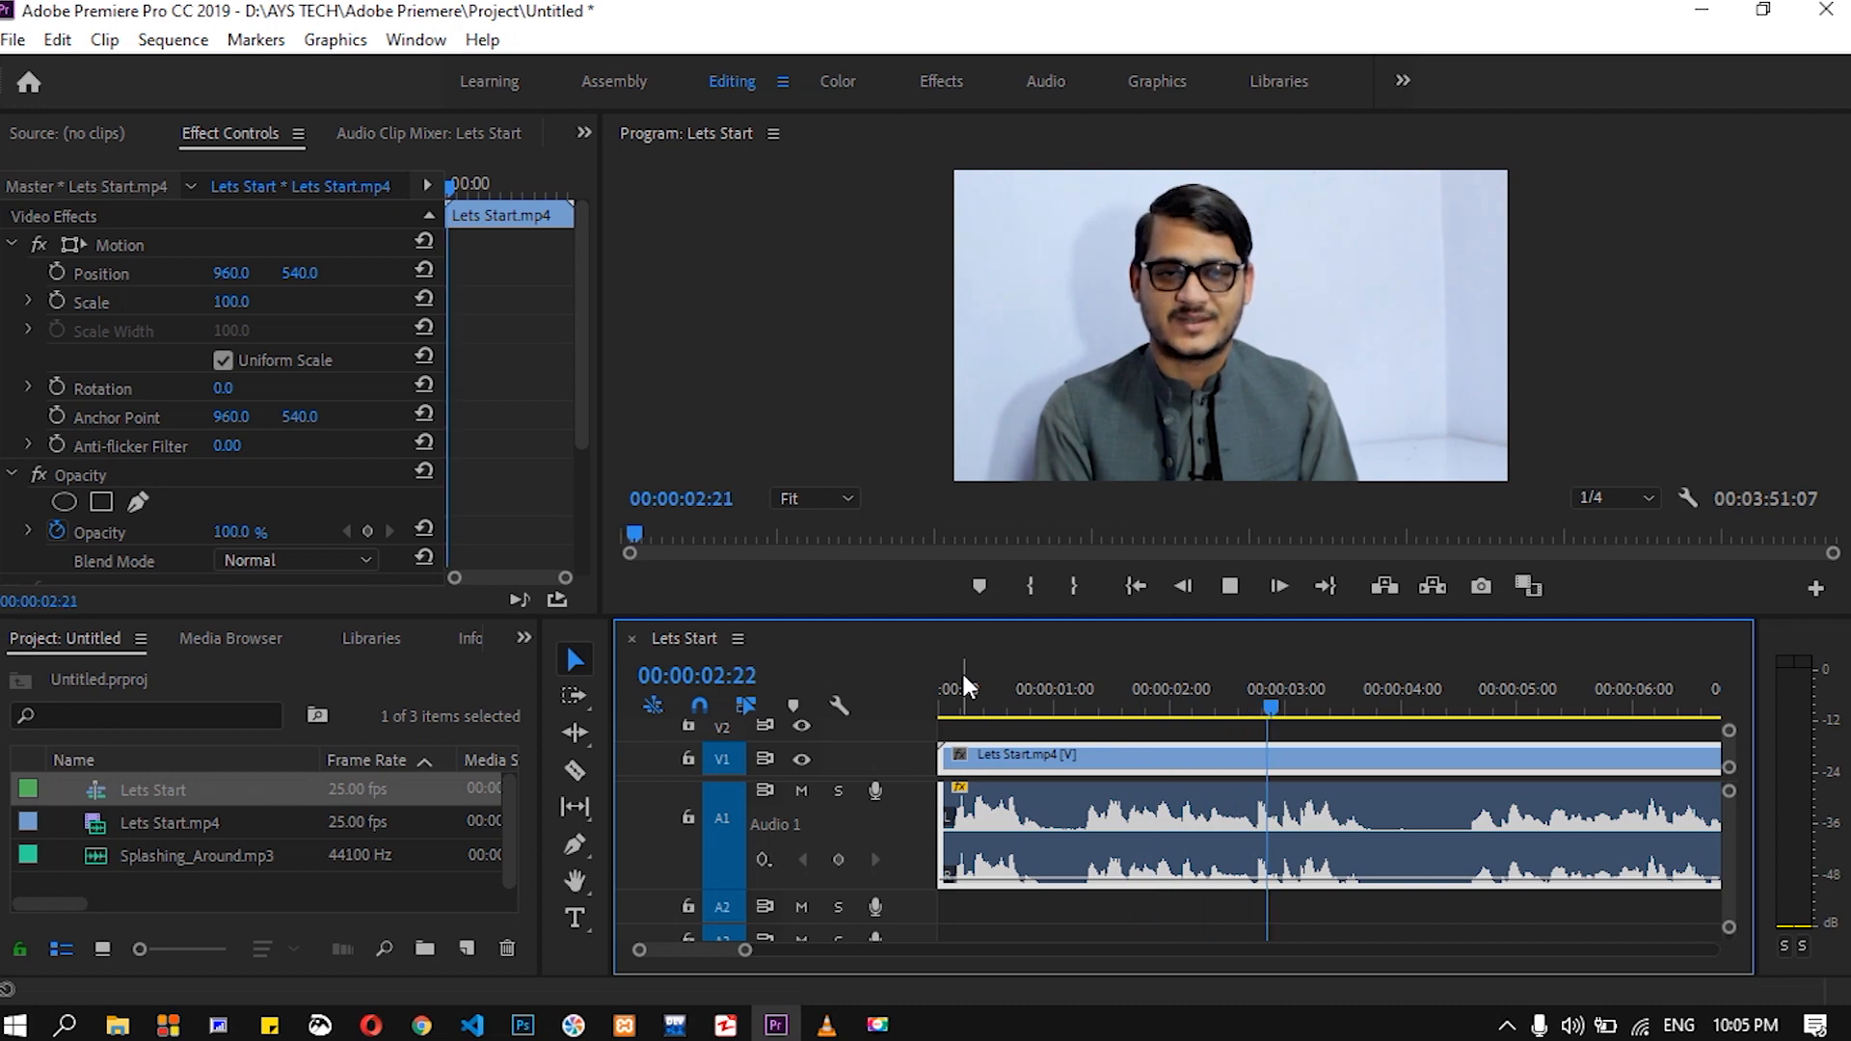
pyautogui.press('space')
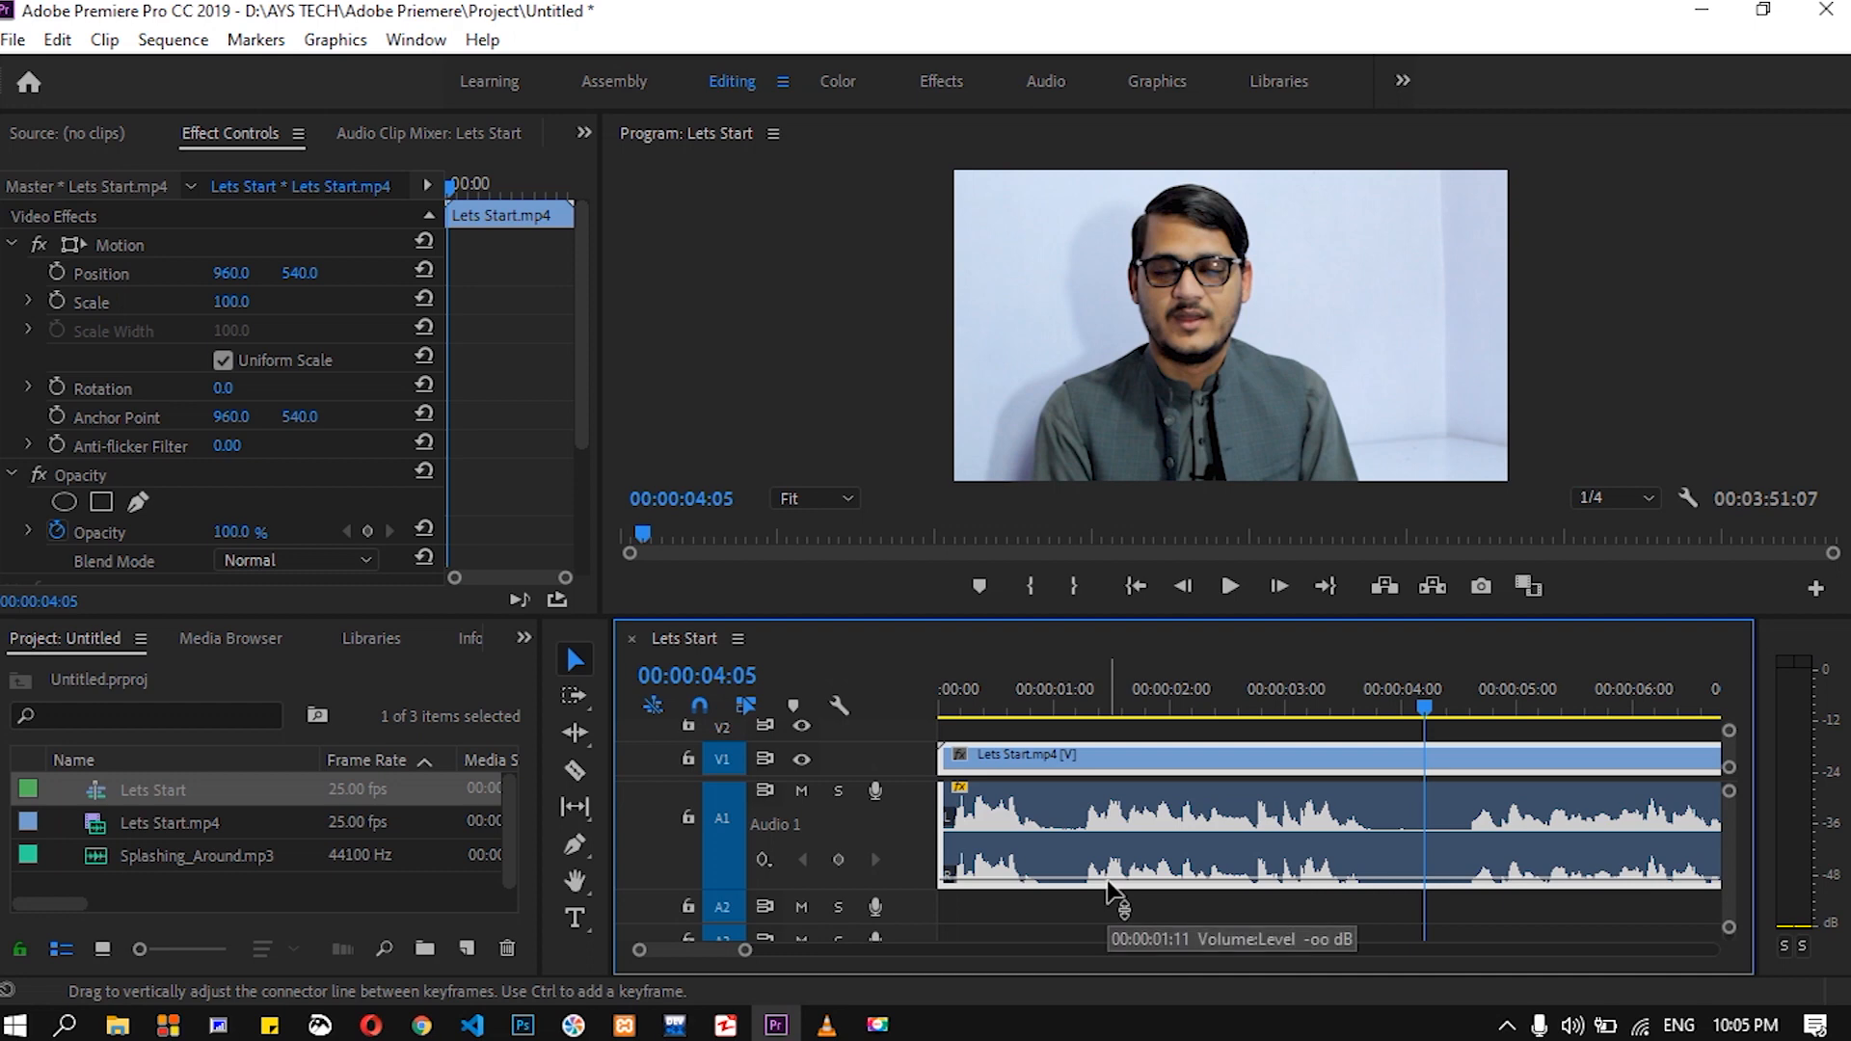
# - Raise the audio volume of Lets Start.mp4 to a normal level and then above it, playing the clip after each change
pyautogui.moveTo(1107, 880); pyautogui.dragTo(1107, 835)
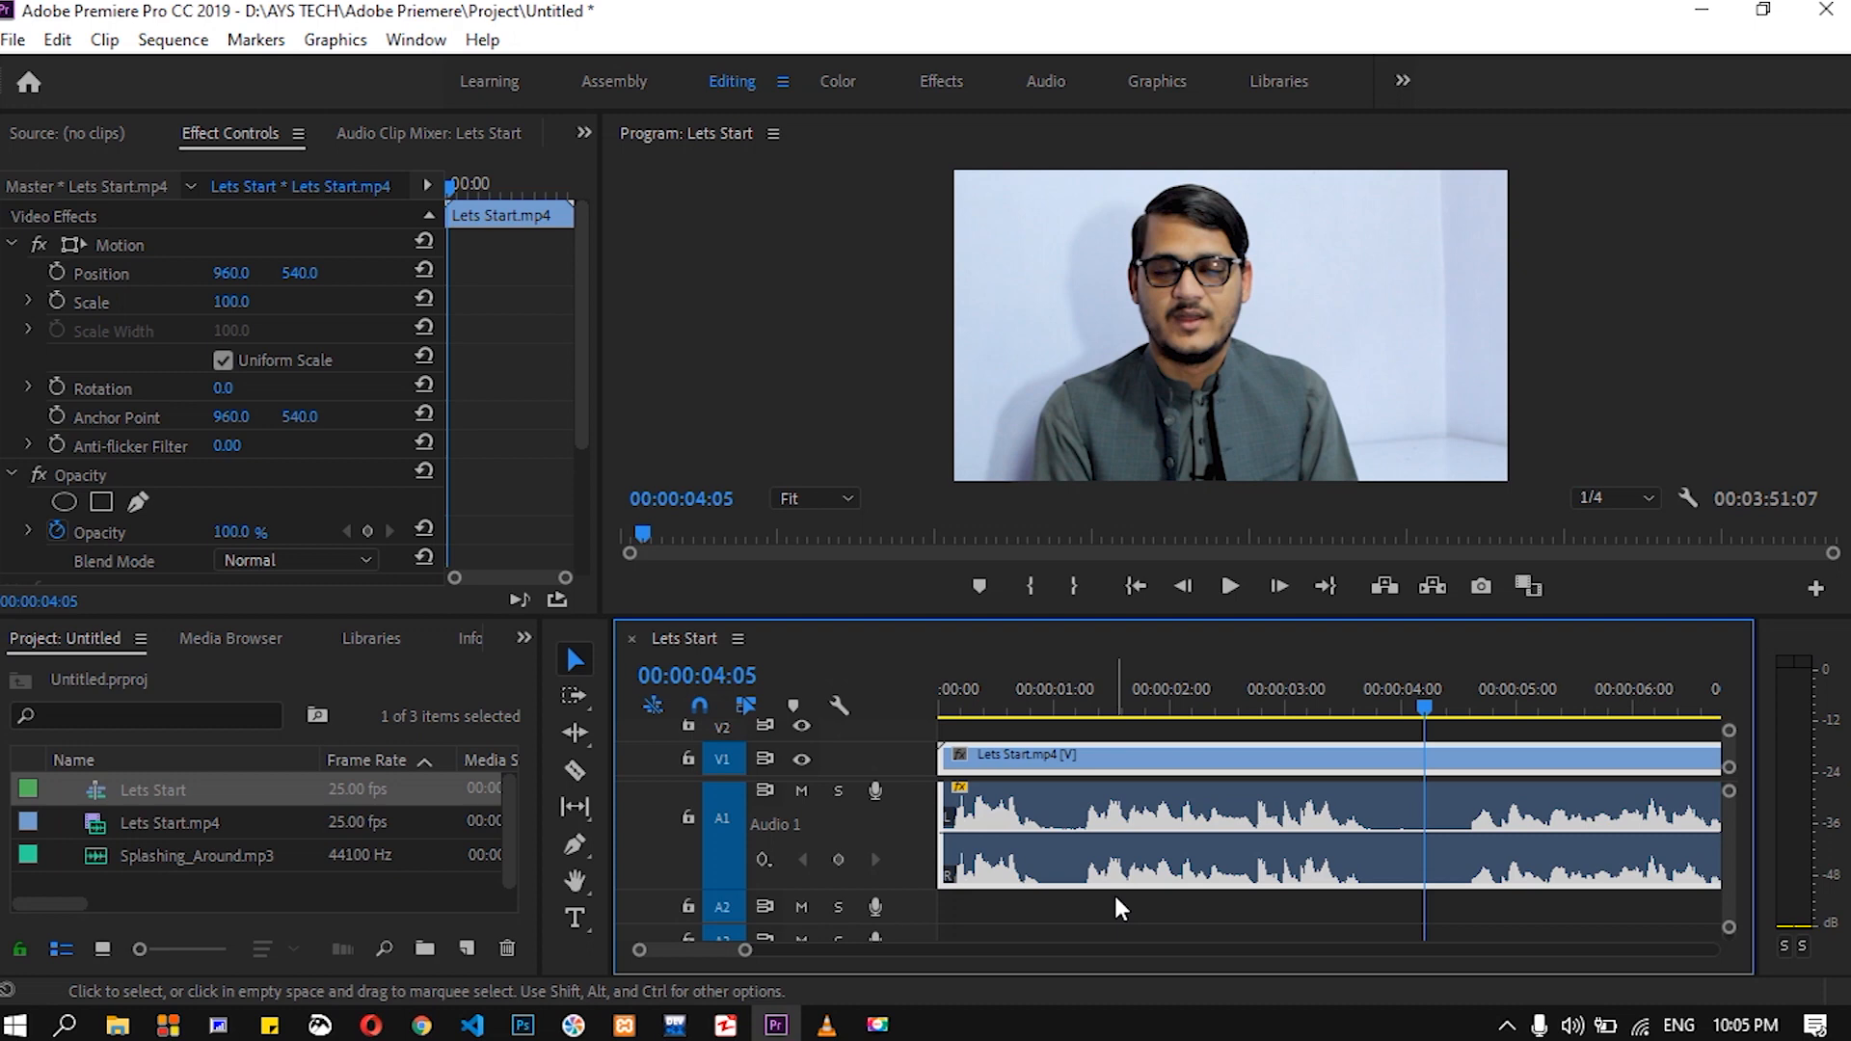
pyautogui.press('space')
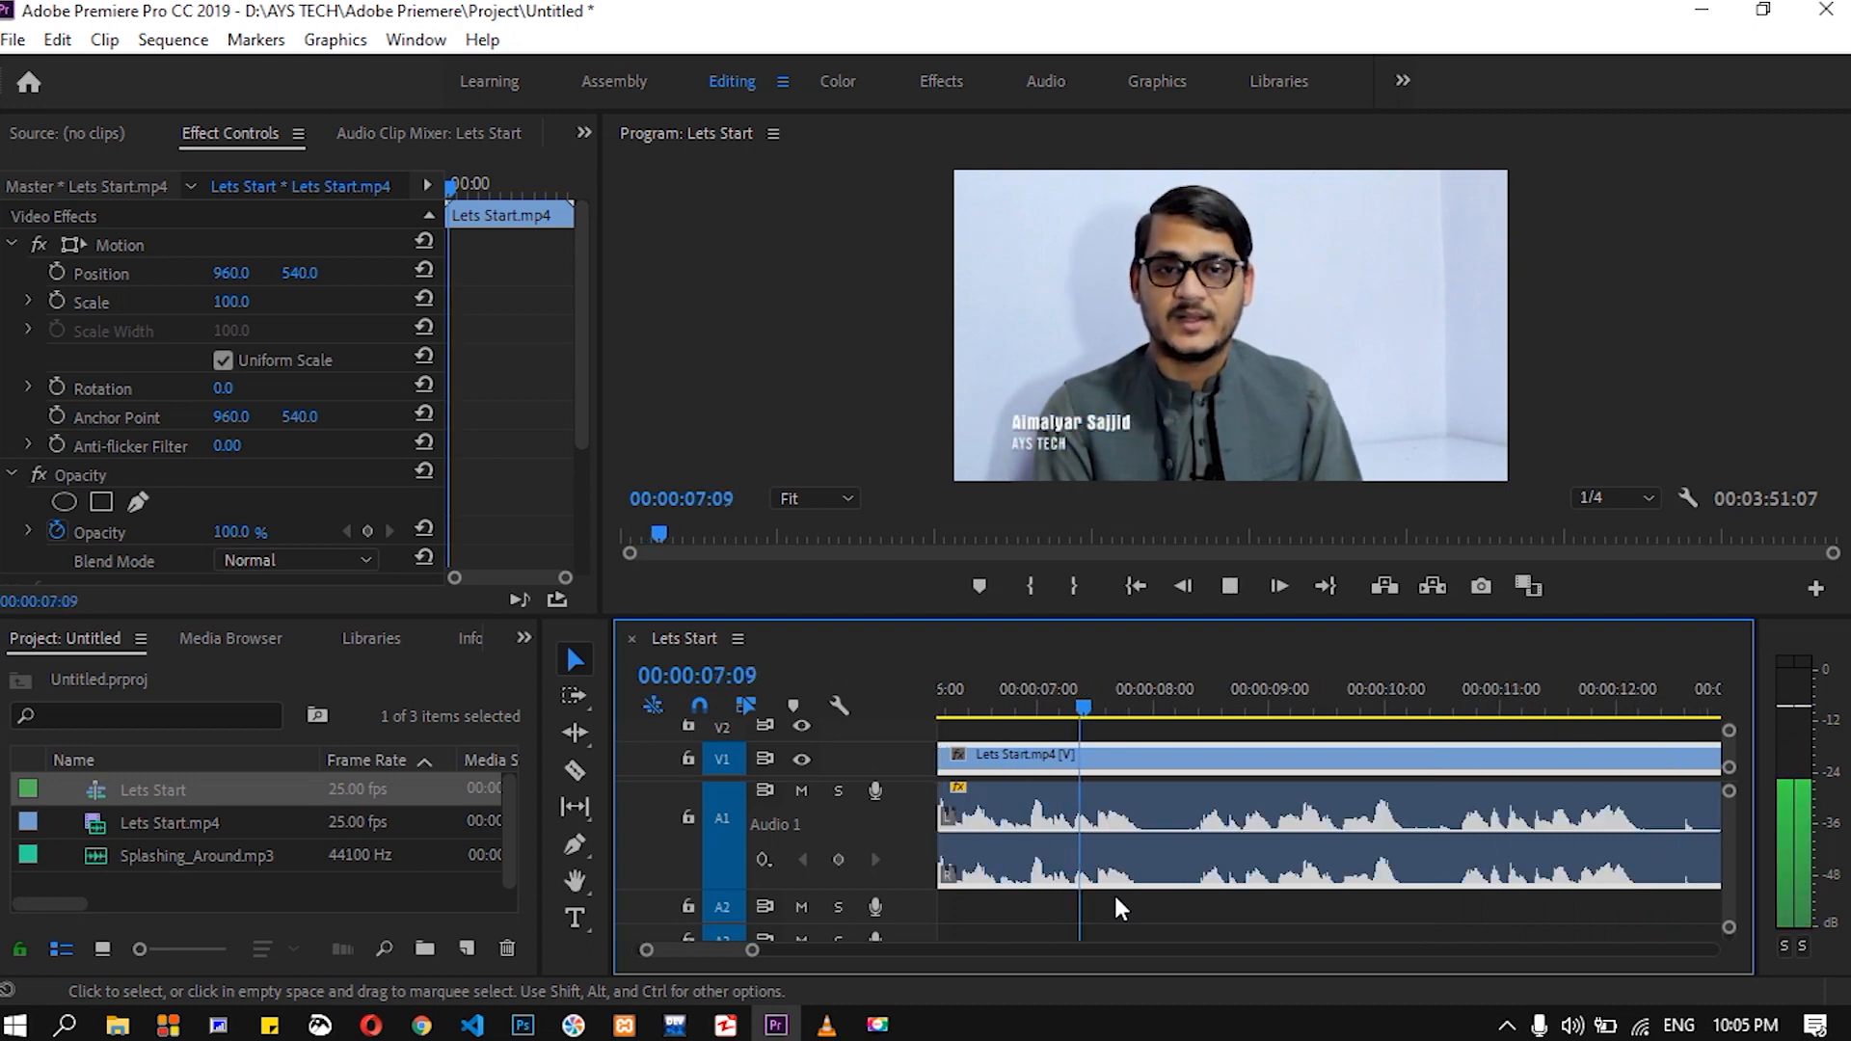
pyautogui.press('space')
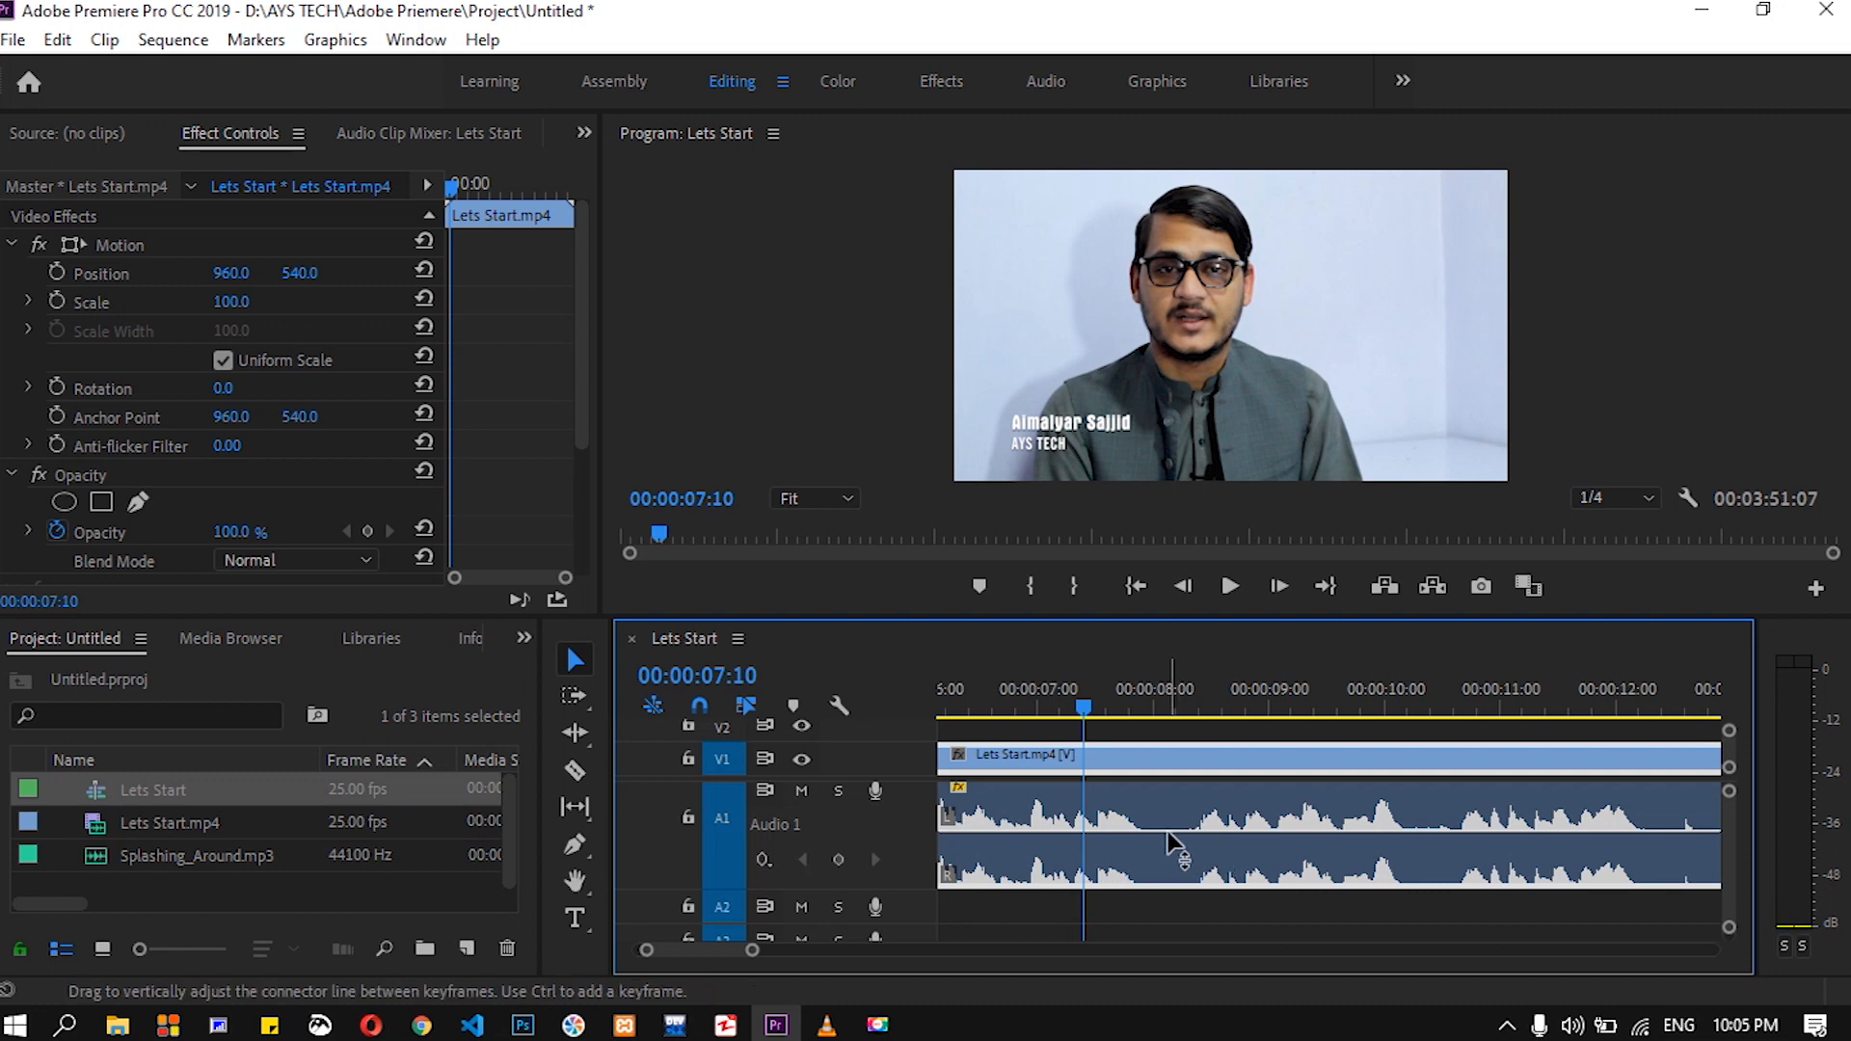
pyautogui.moveTo(1167, 835); pyautogui.dragTo(1167, 805)
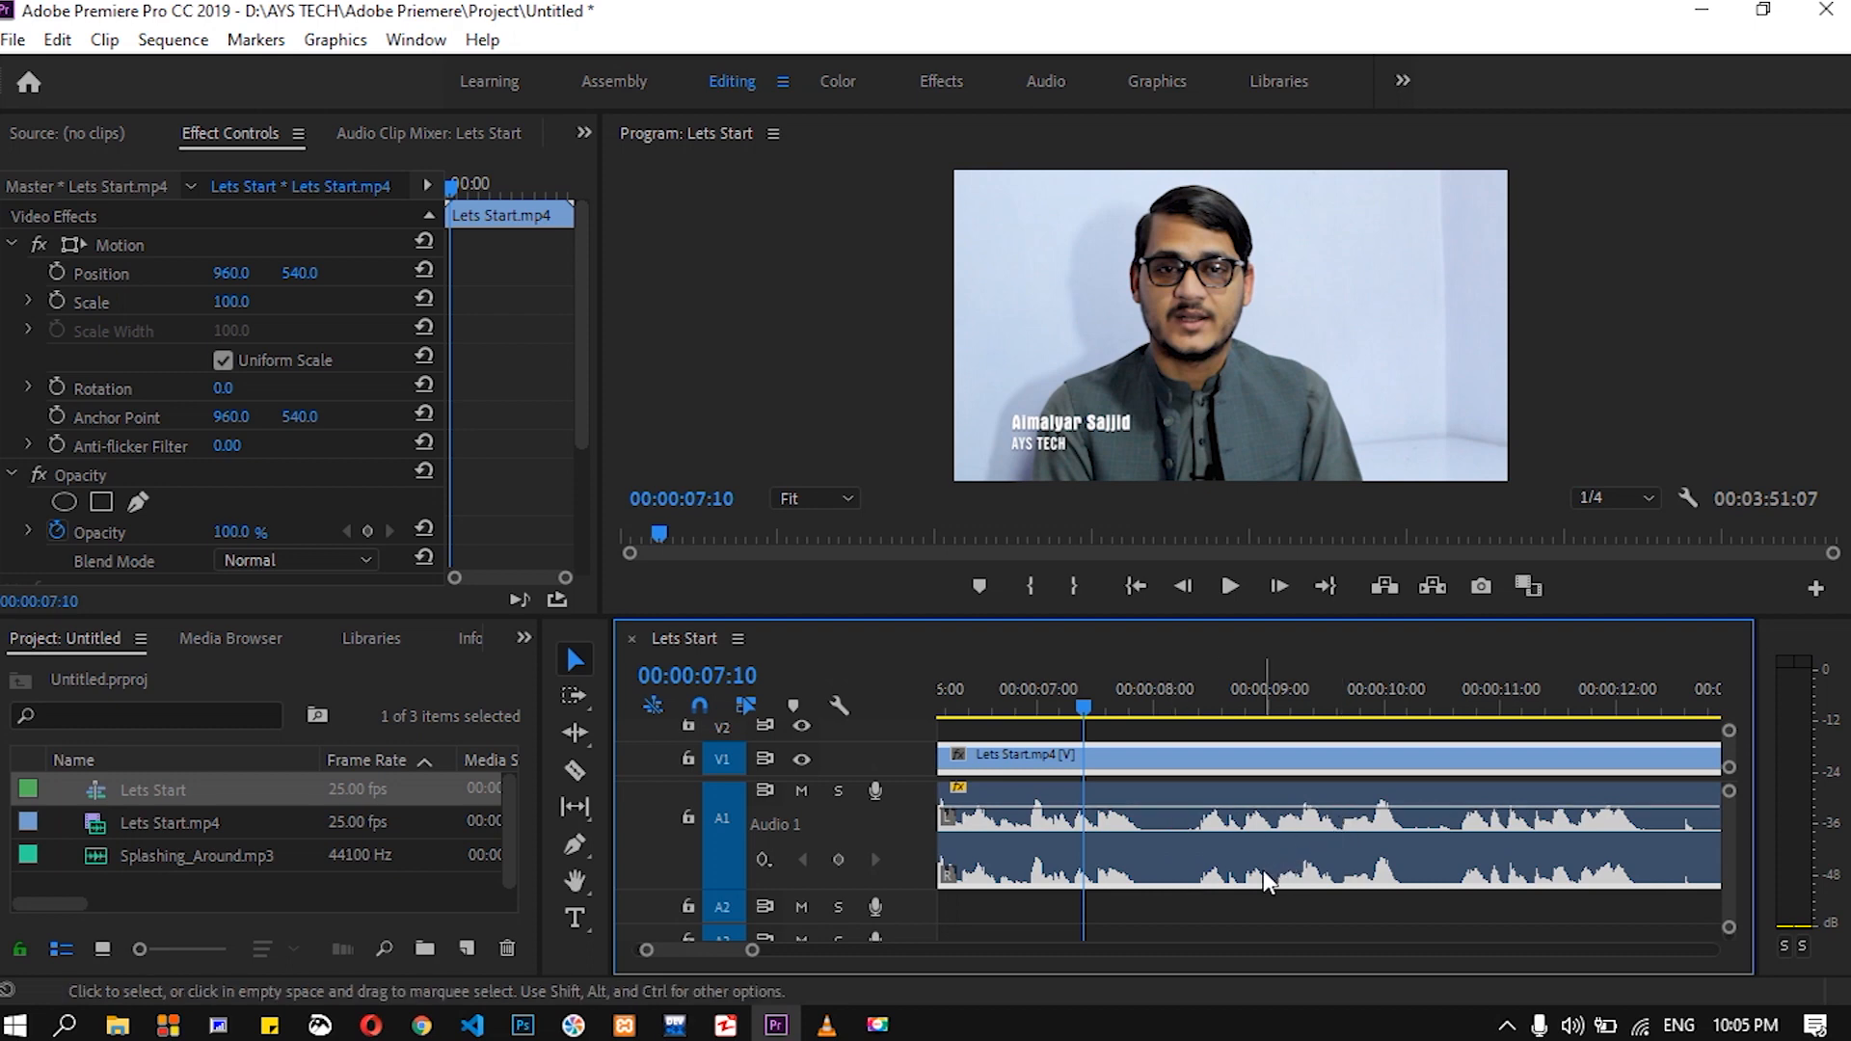
pyautogui.press('space')
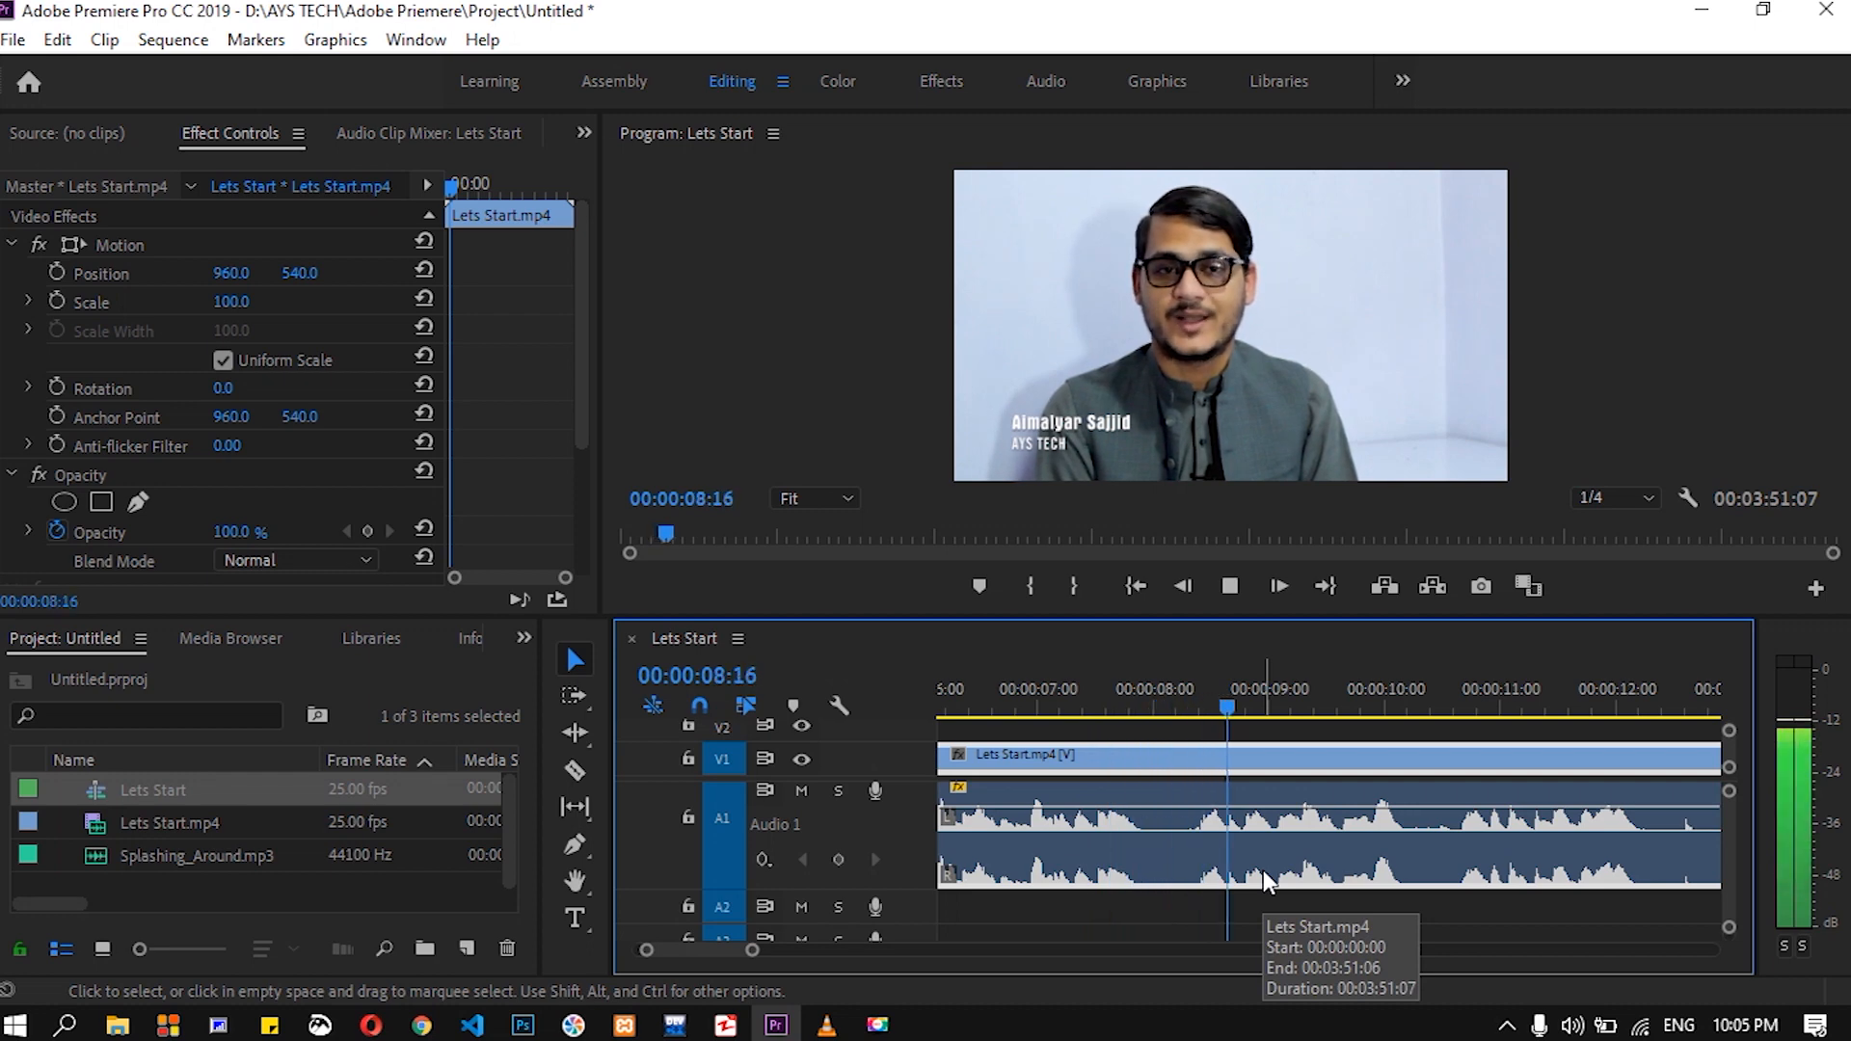
pyautogui.press('space')
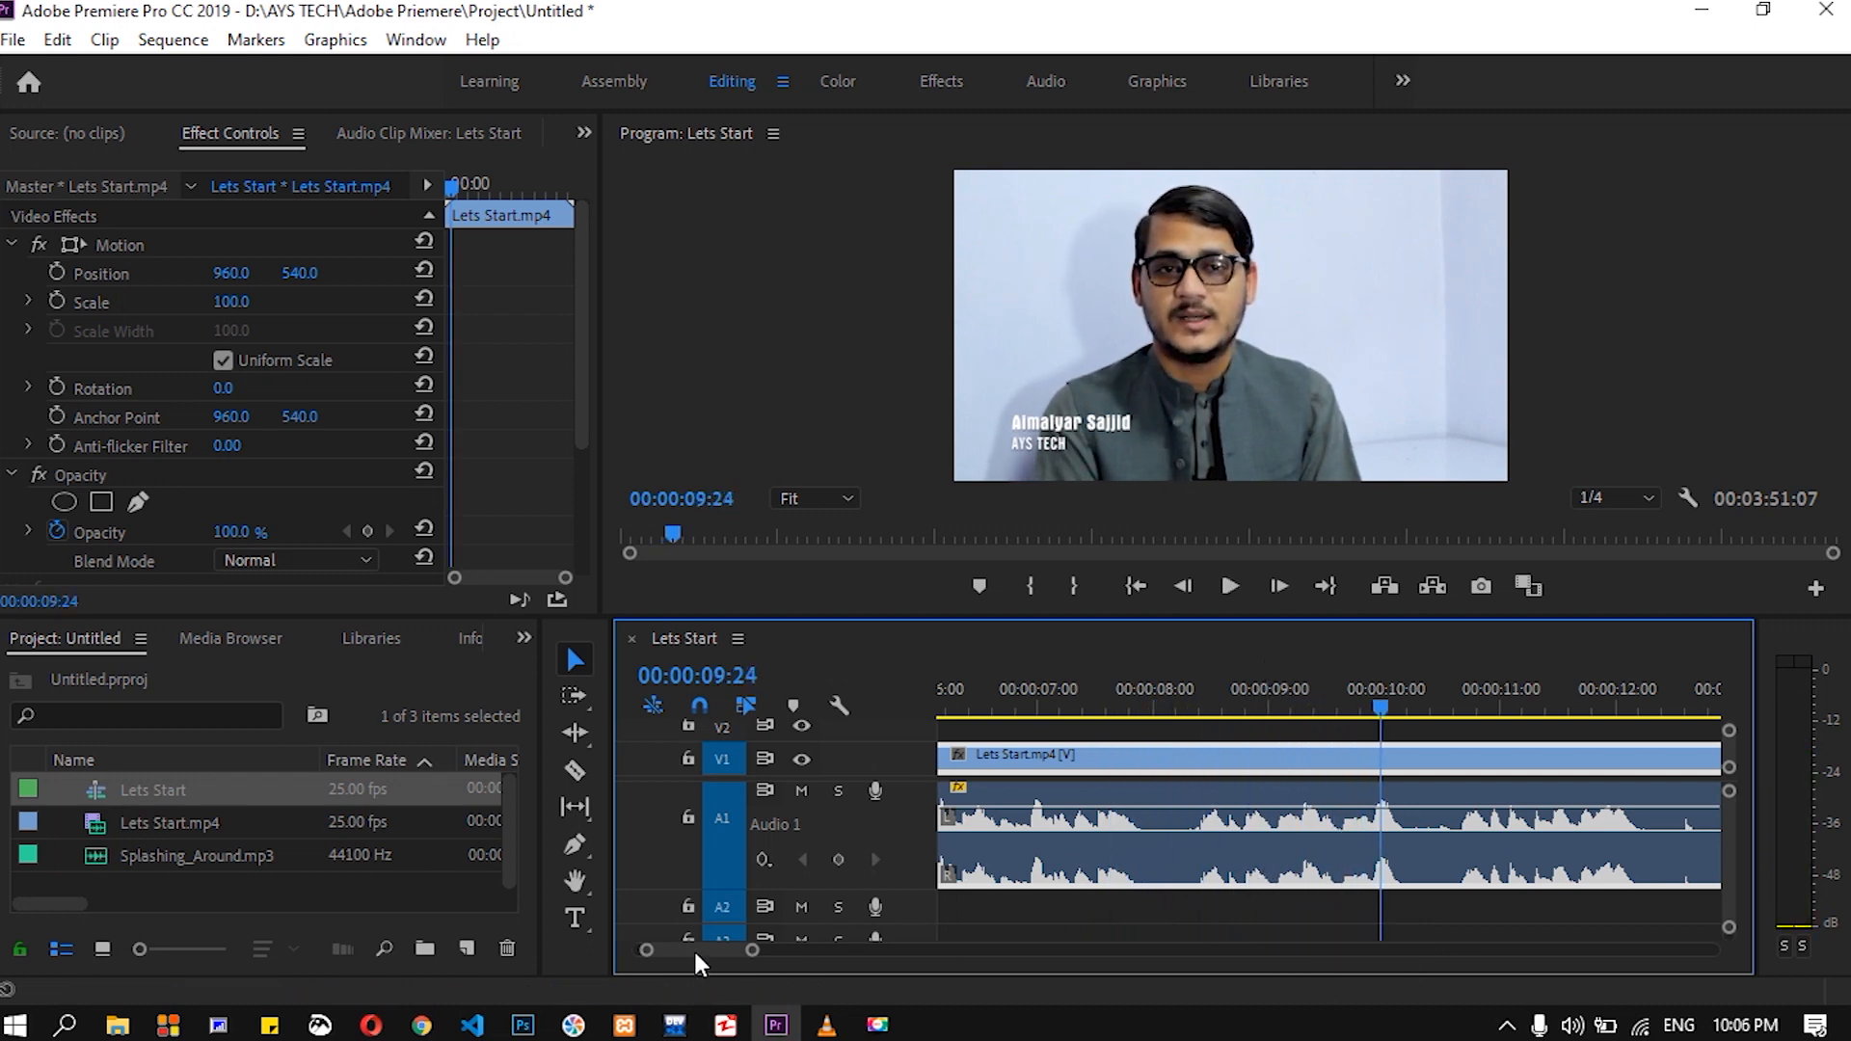
# - Bring the raised audio volume of Lets Start.mp4 back down and shrink the Audio 1 track
pyautogui.moveTo(693, 950); pyautogui.dragTo(658, 952)
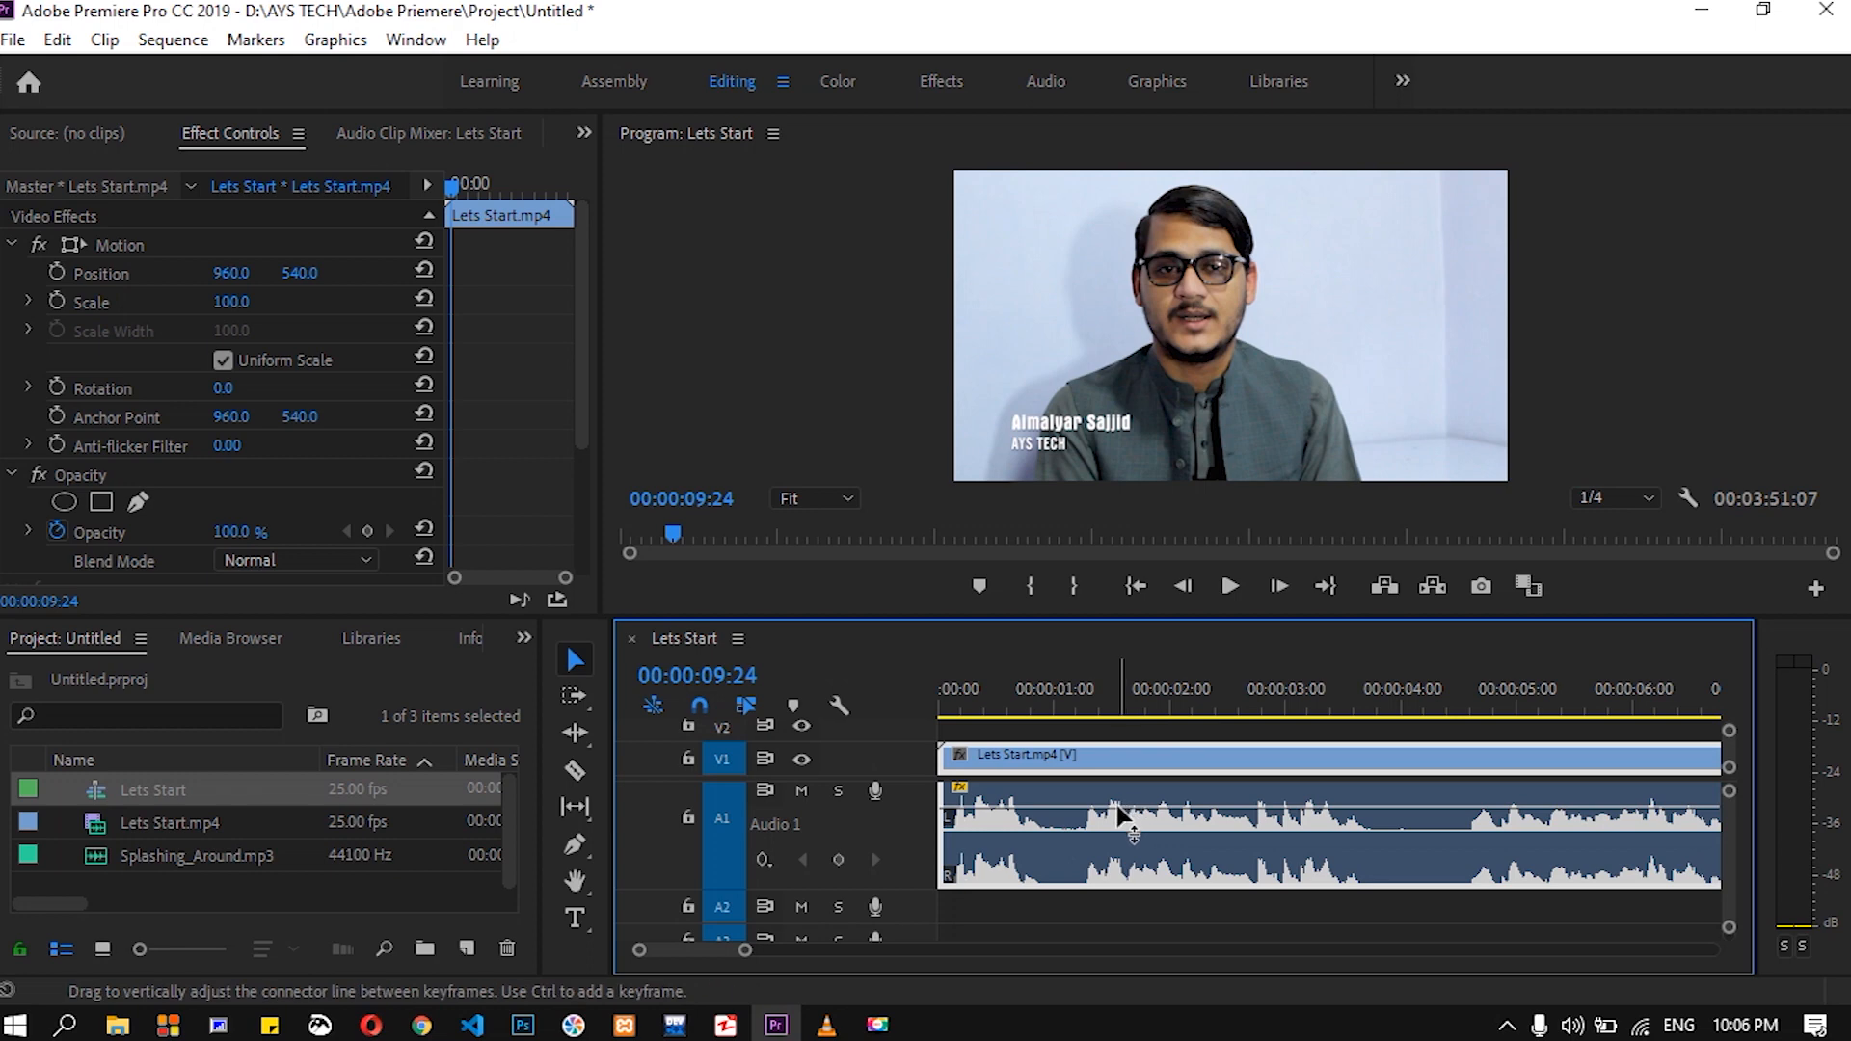
pyautogui.moveTo(1120, 837); pyautogui.dragTo(1131, 832)
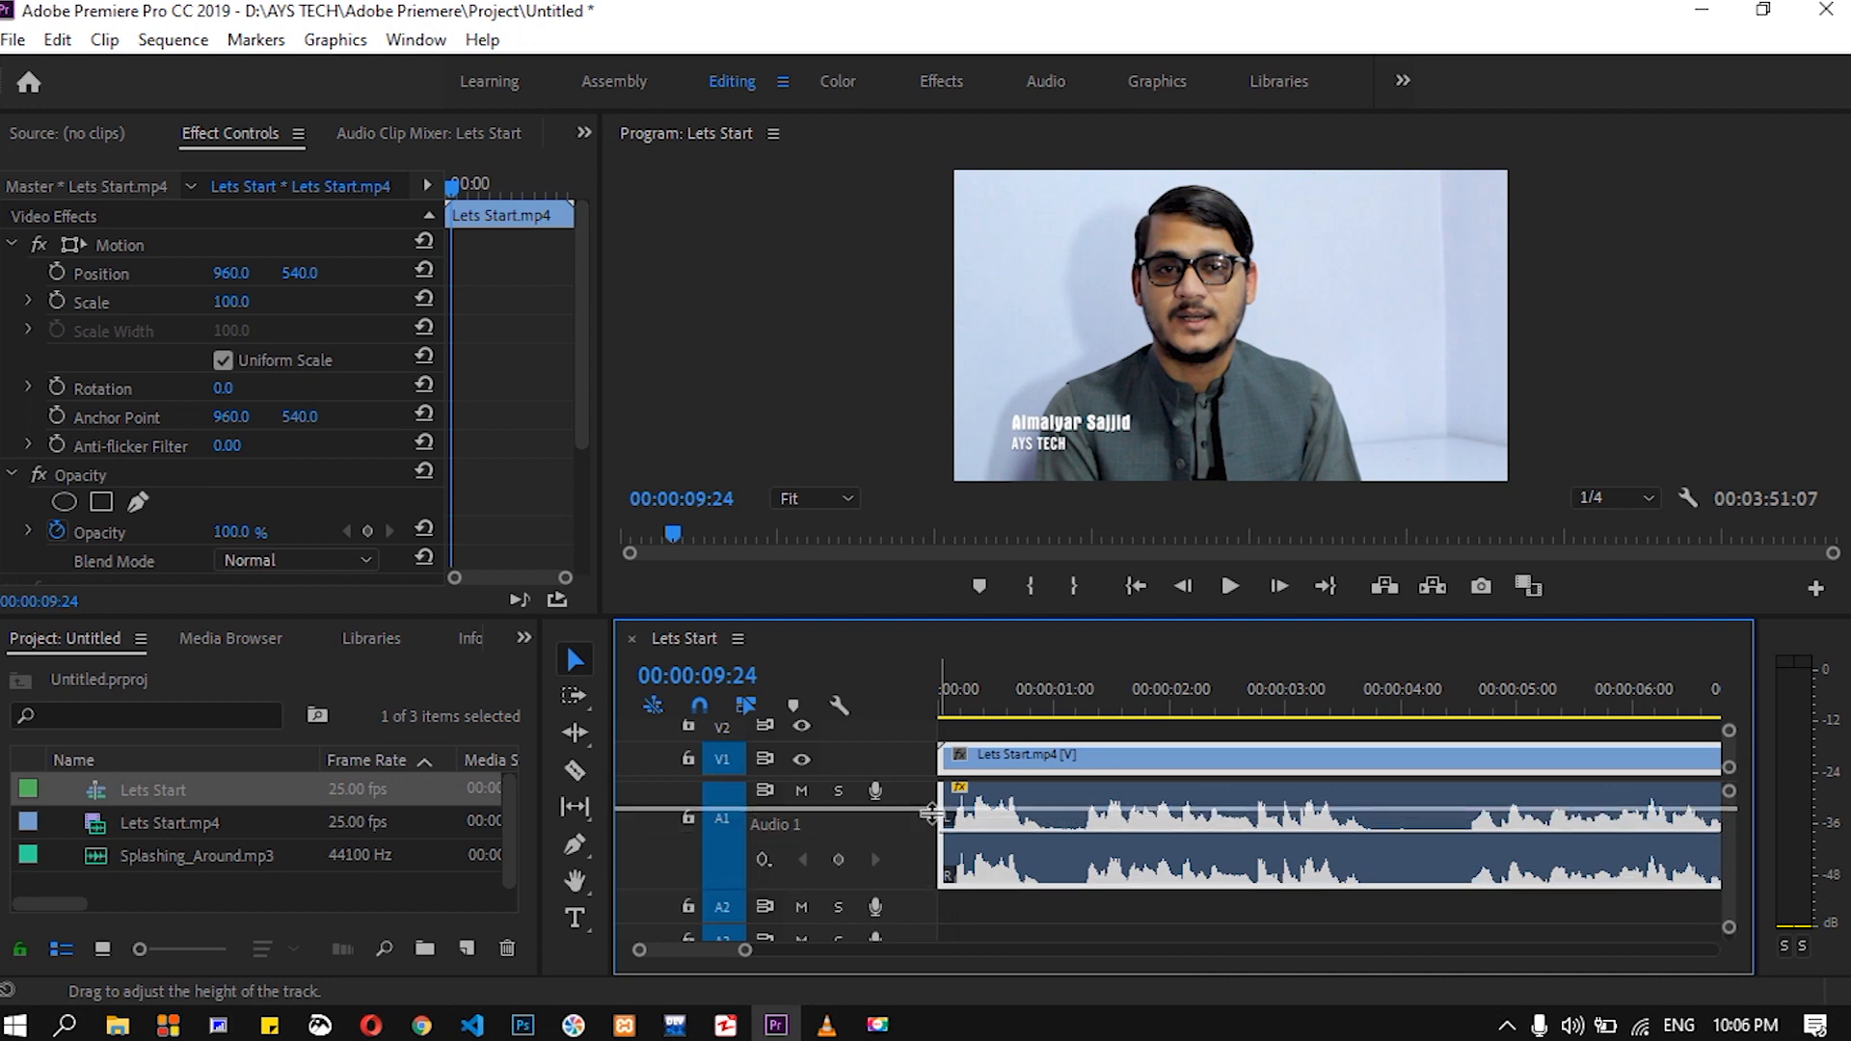
pyautogui.moveTo(923, 829); pyautogui.dragTo(924, 818)
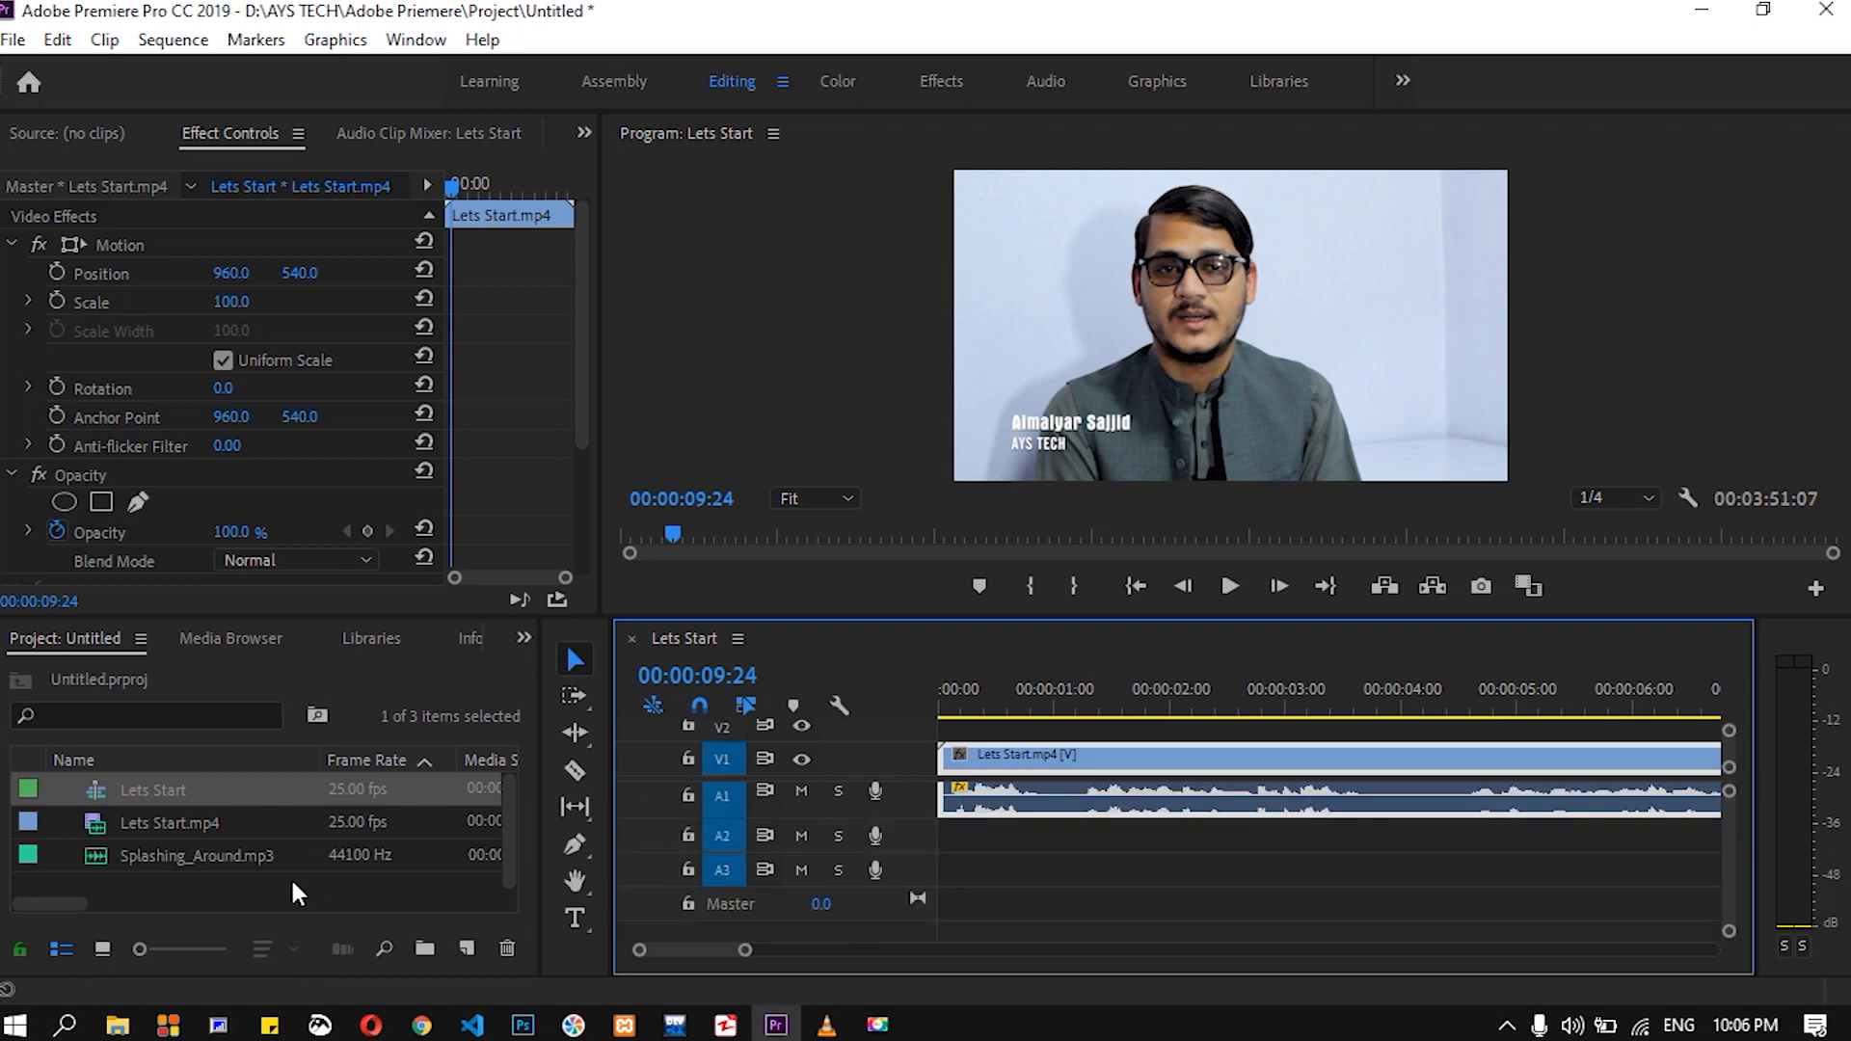
# - Add Splashing_Around.mp3 to track A2 at the sequence start and play it together with the voice from 00:00:00:14
pyautogui.click(171, 858)
pyautogui.moveTo(609, 865); pyautogui.dragTo(933, 826)
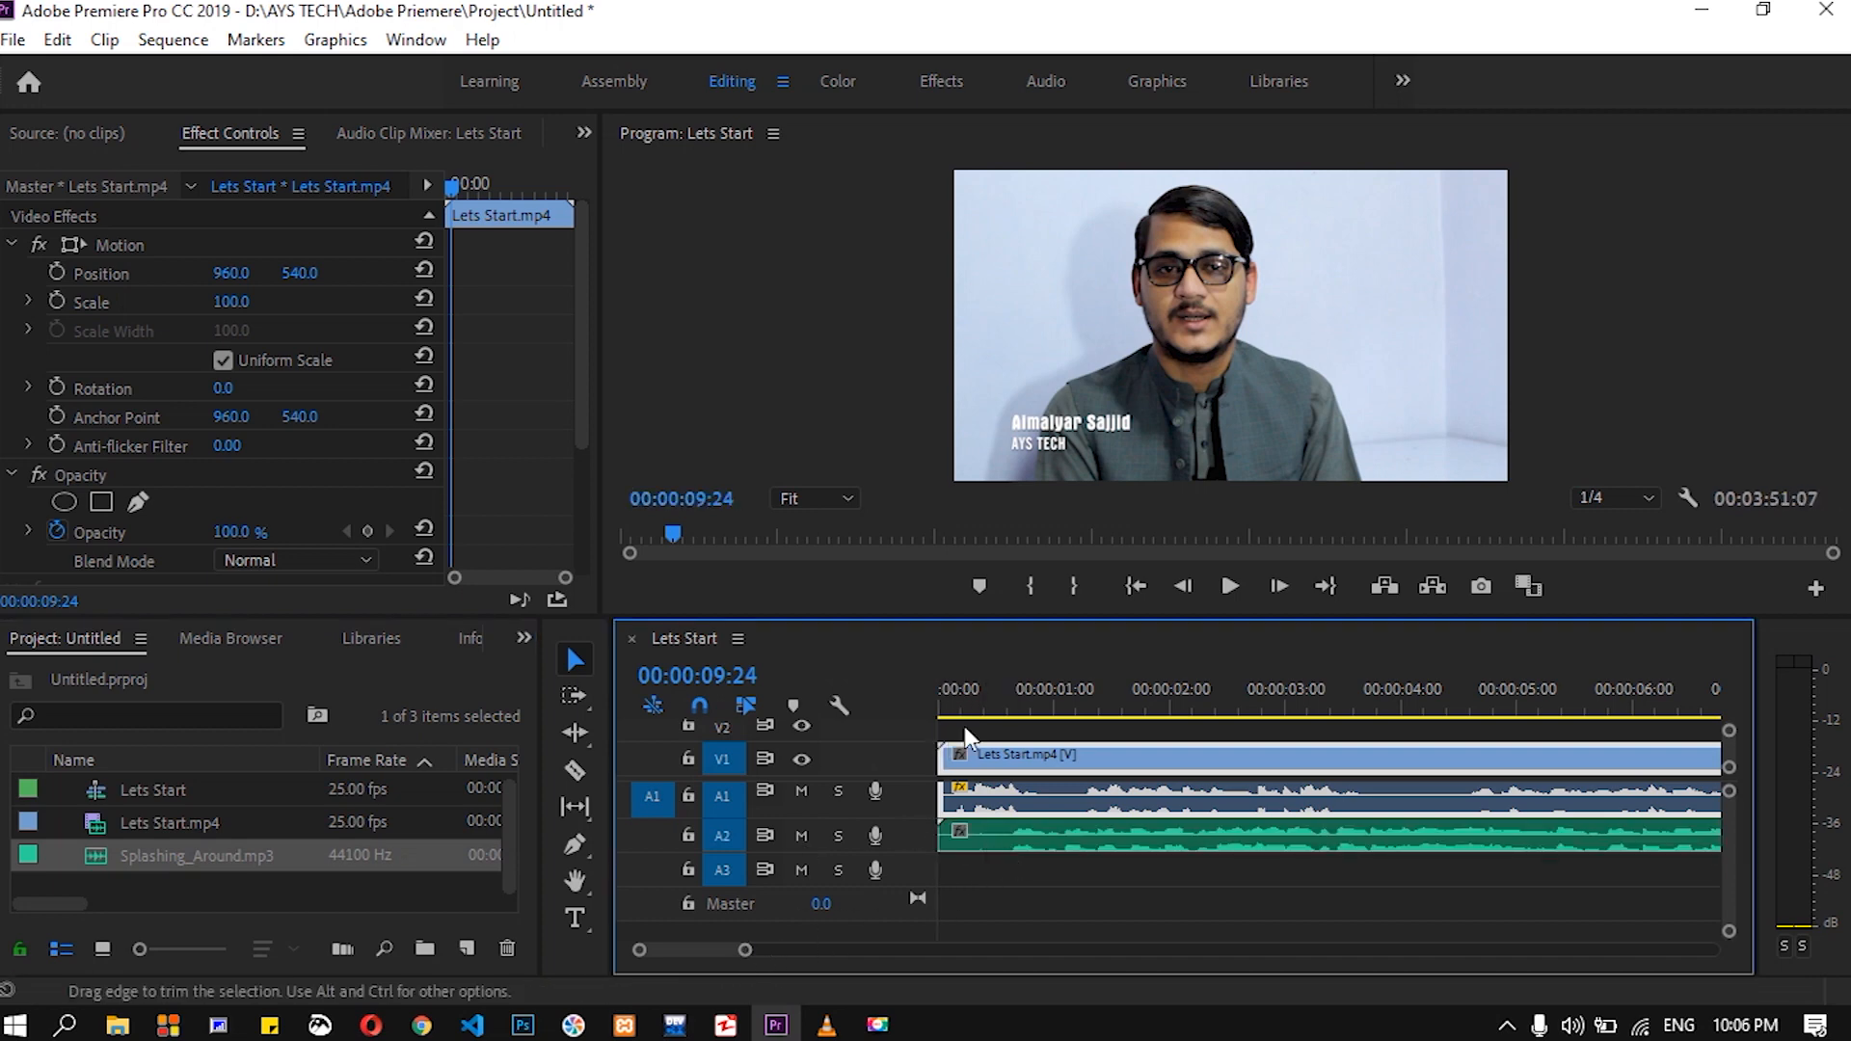
pyautogui.click(1004, 708)
pyautogui.moveTo(745, 950)
pyautogui.mouseDown()
pyautogui.moveTo(704, 955)
pyautogui.moveTo(724, 955)
pyautogui.mouseUp()
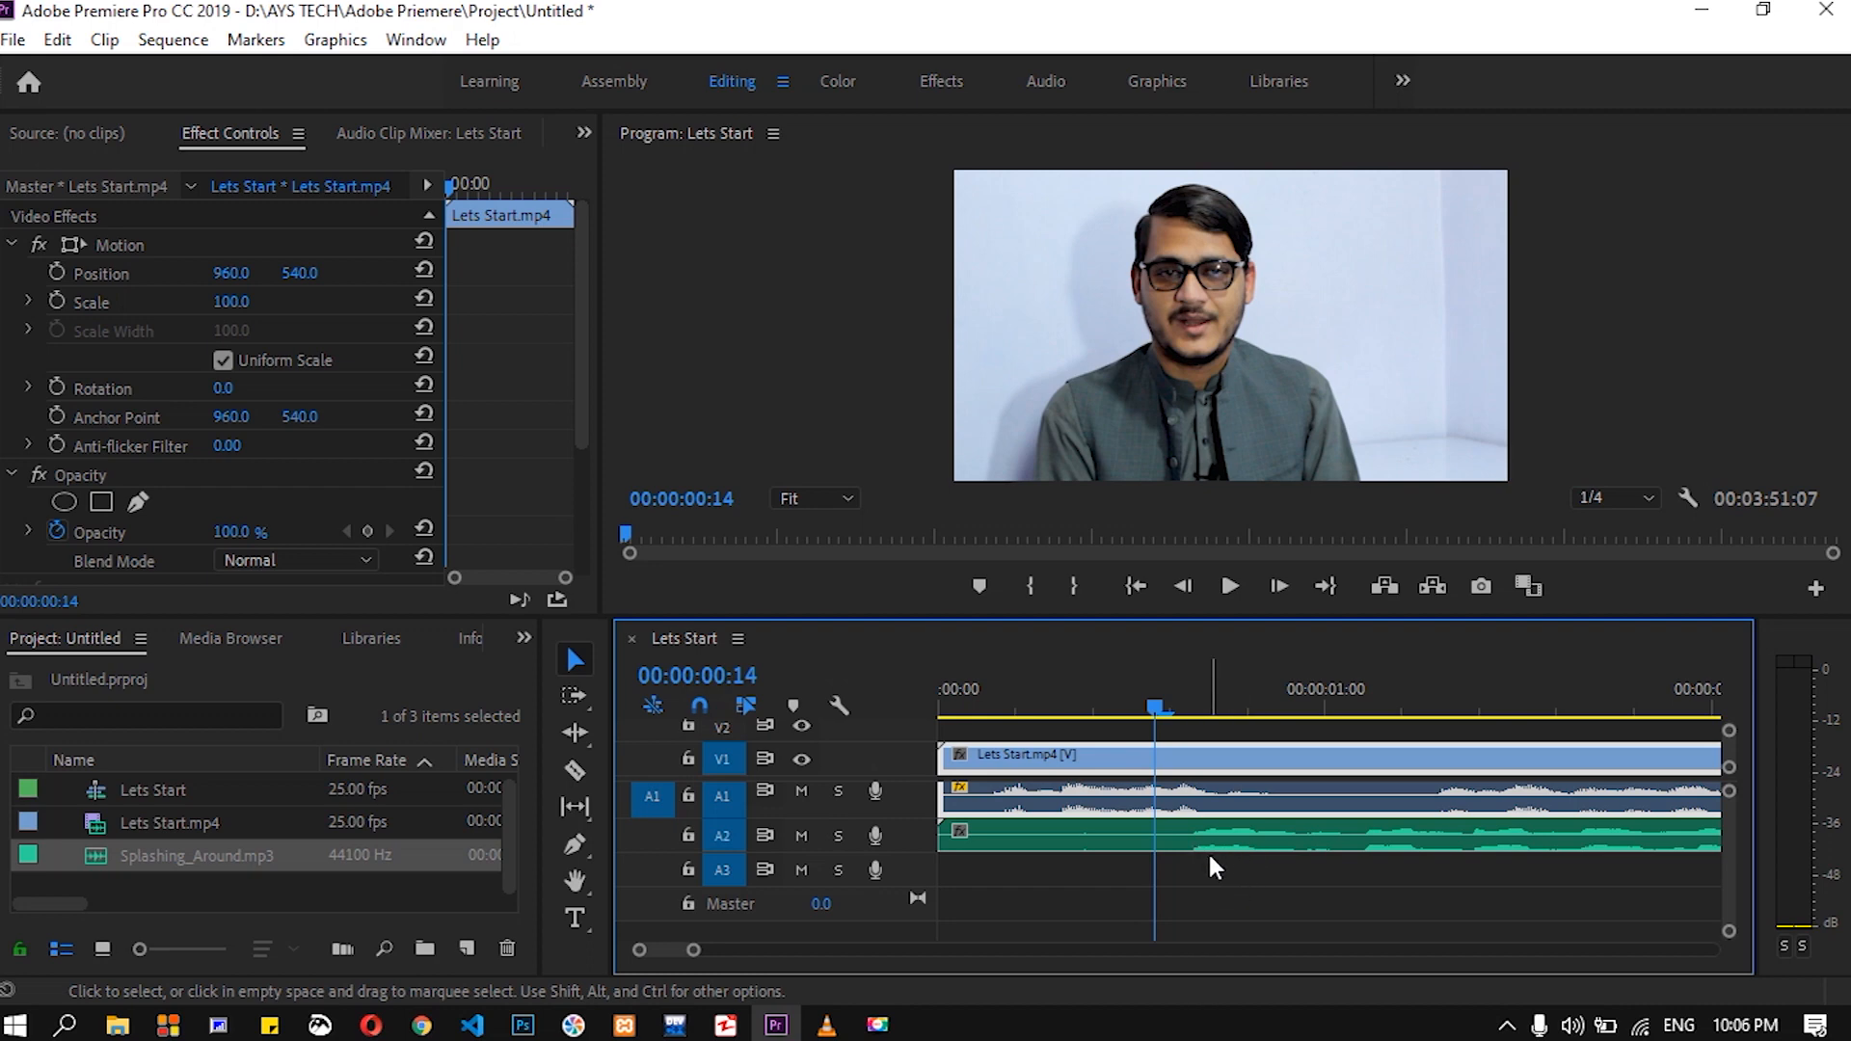
pyautogui.press('space')
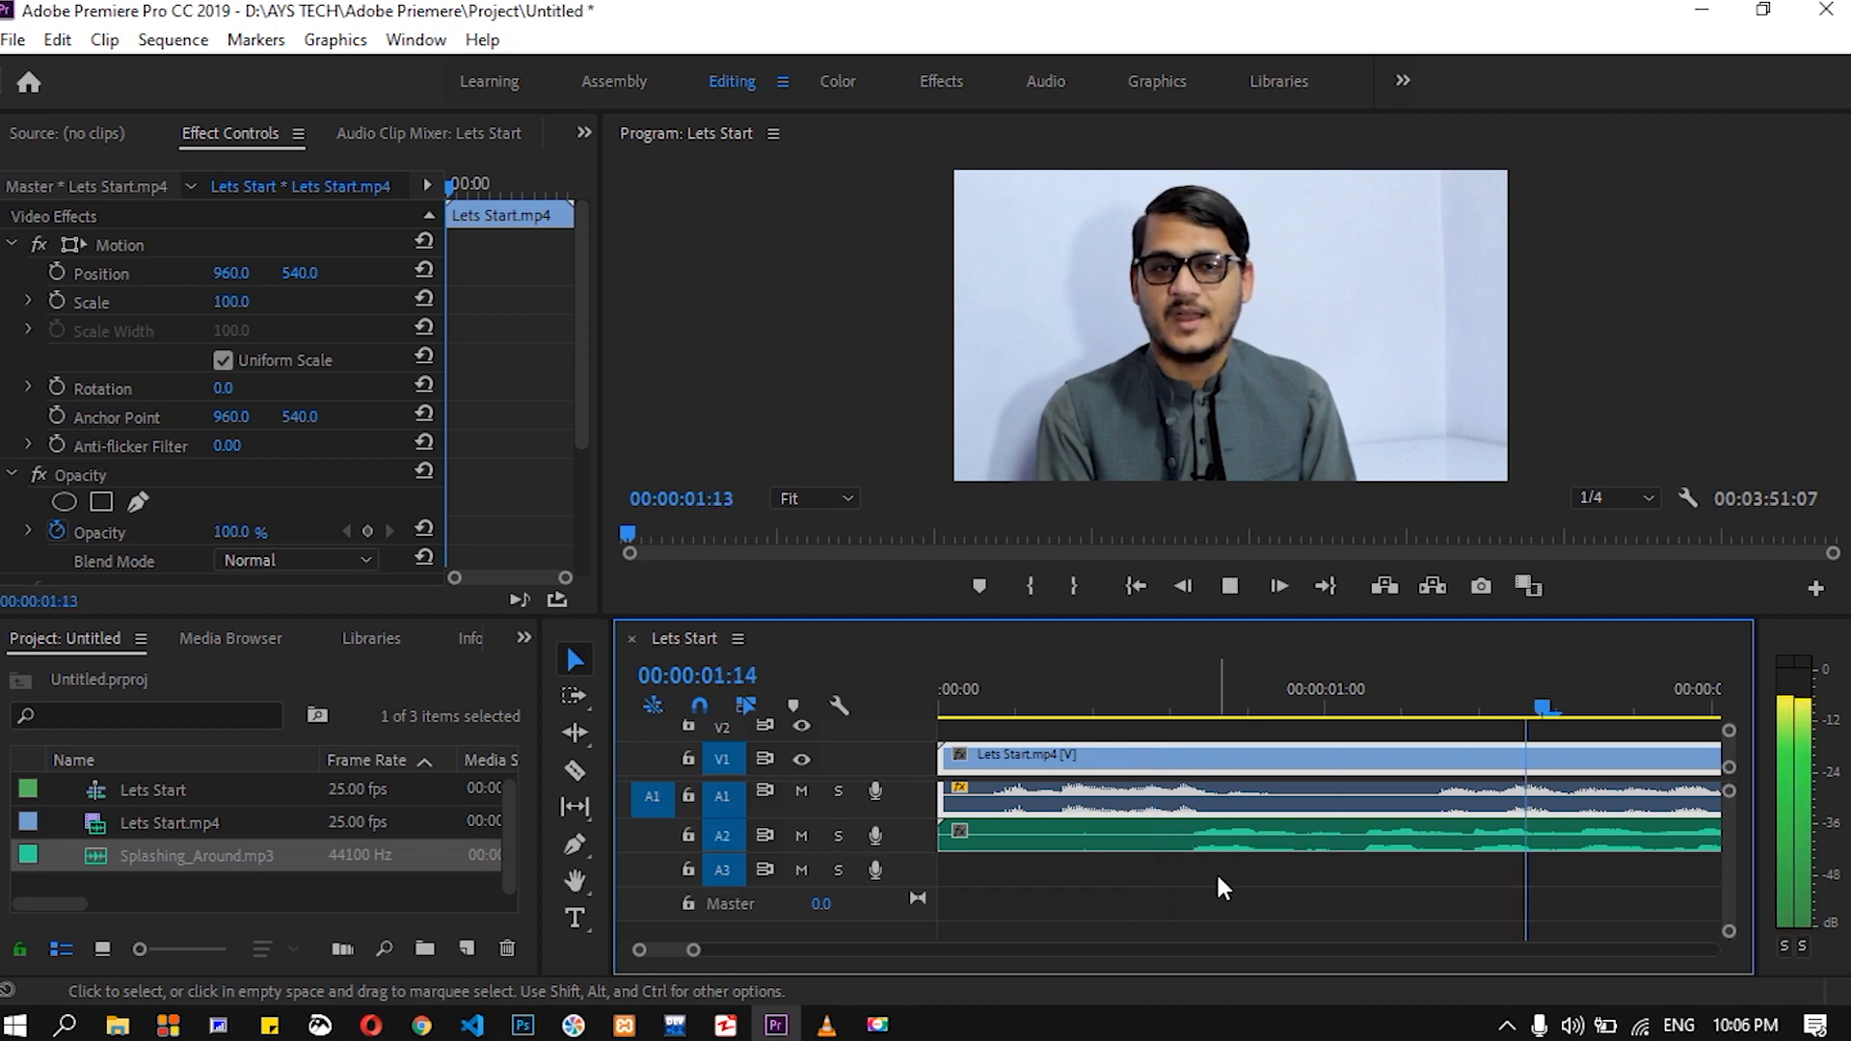
pyautogui.press('space')
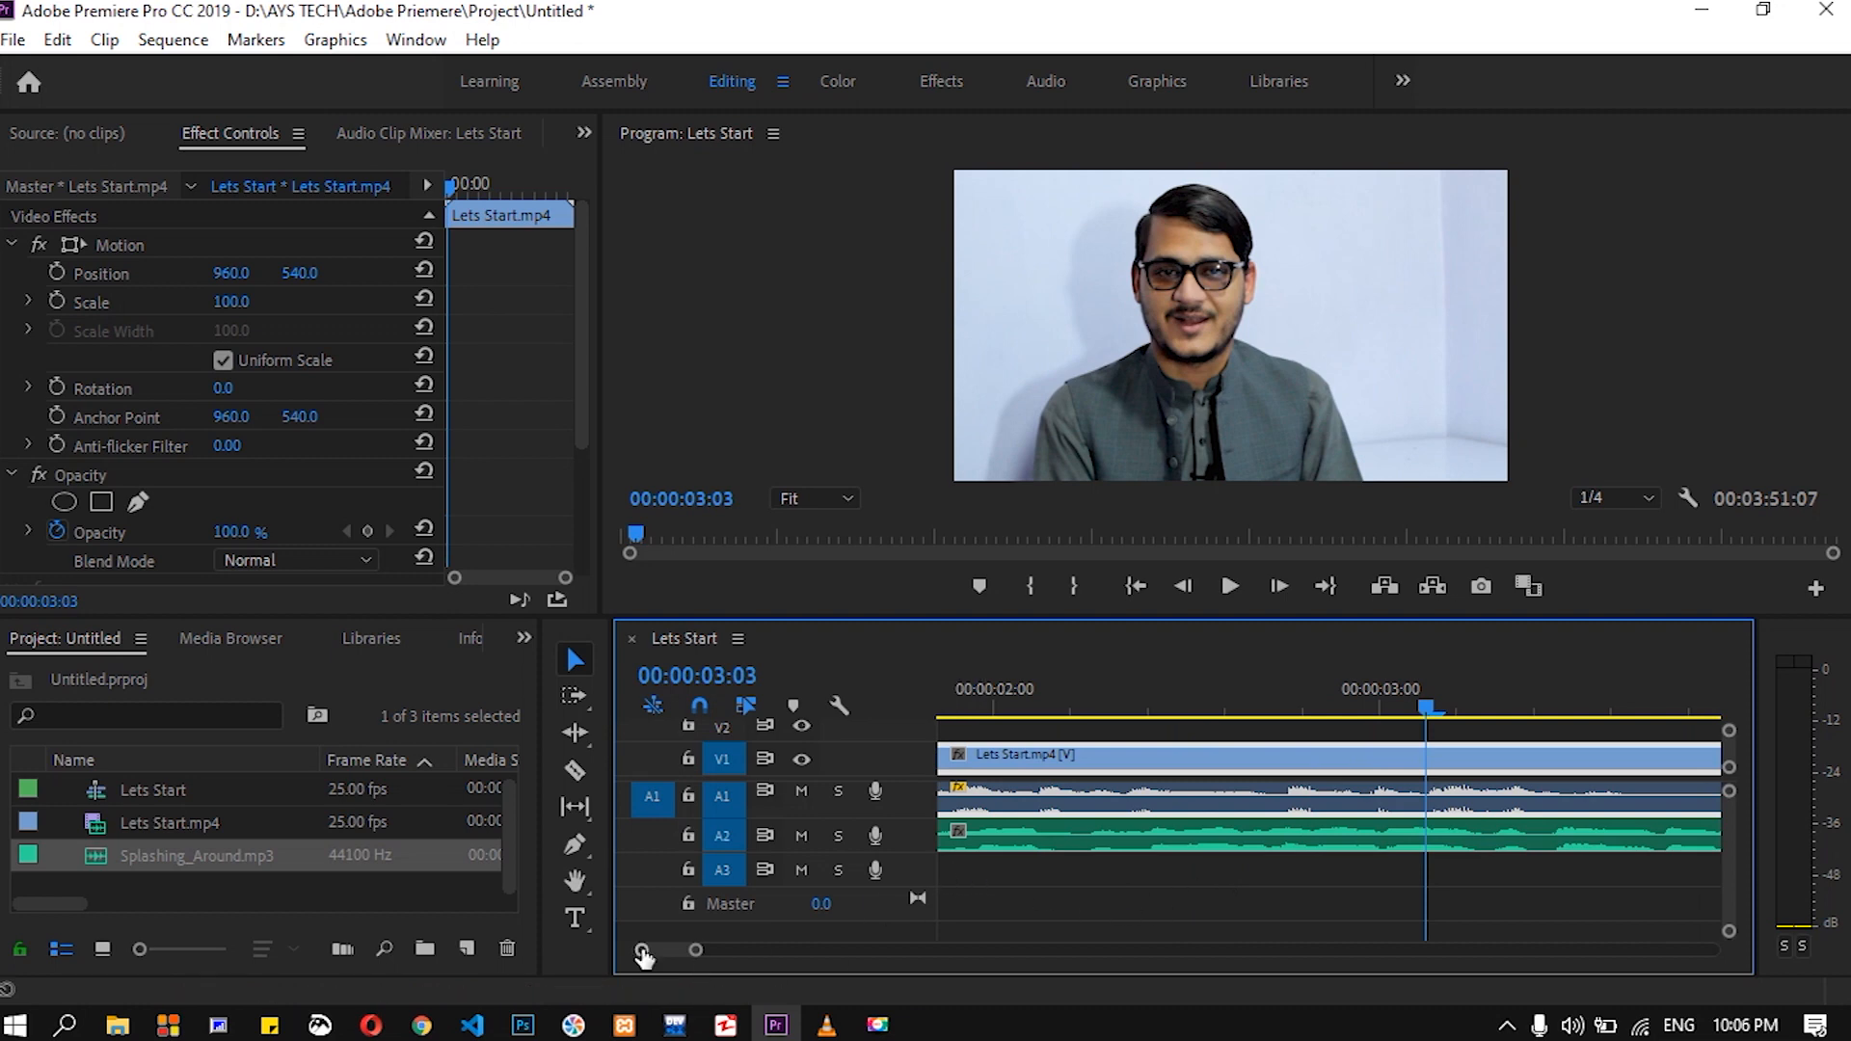
# - Position the playhead at 00:00:00:13 and enlarge the Audio 2 track for detailed work on the music's waveform
pyautogui.moveTo(694, 955); pyautogui.dragTo(756, 953)
pyautogui.click(988, 694)
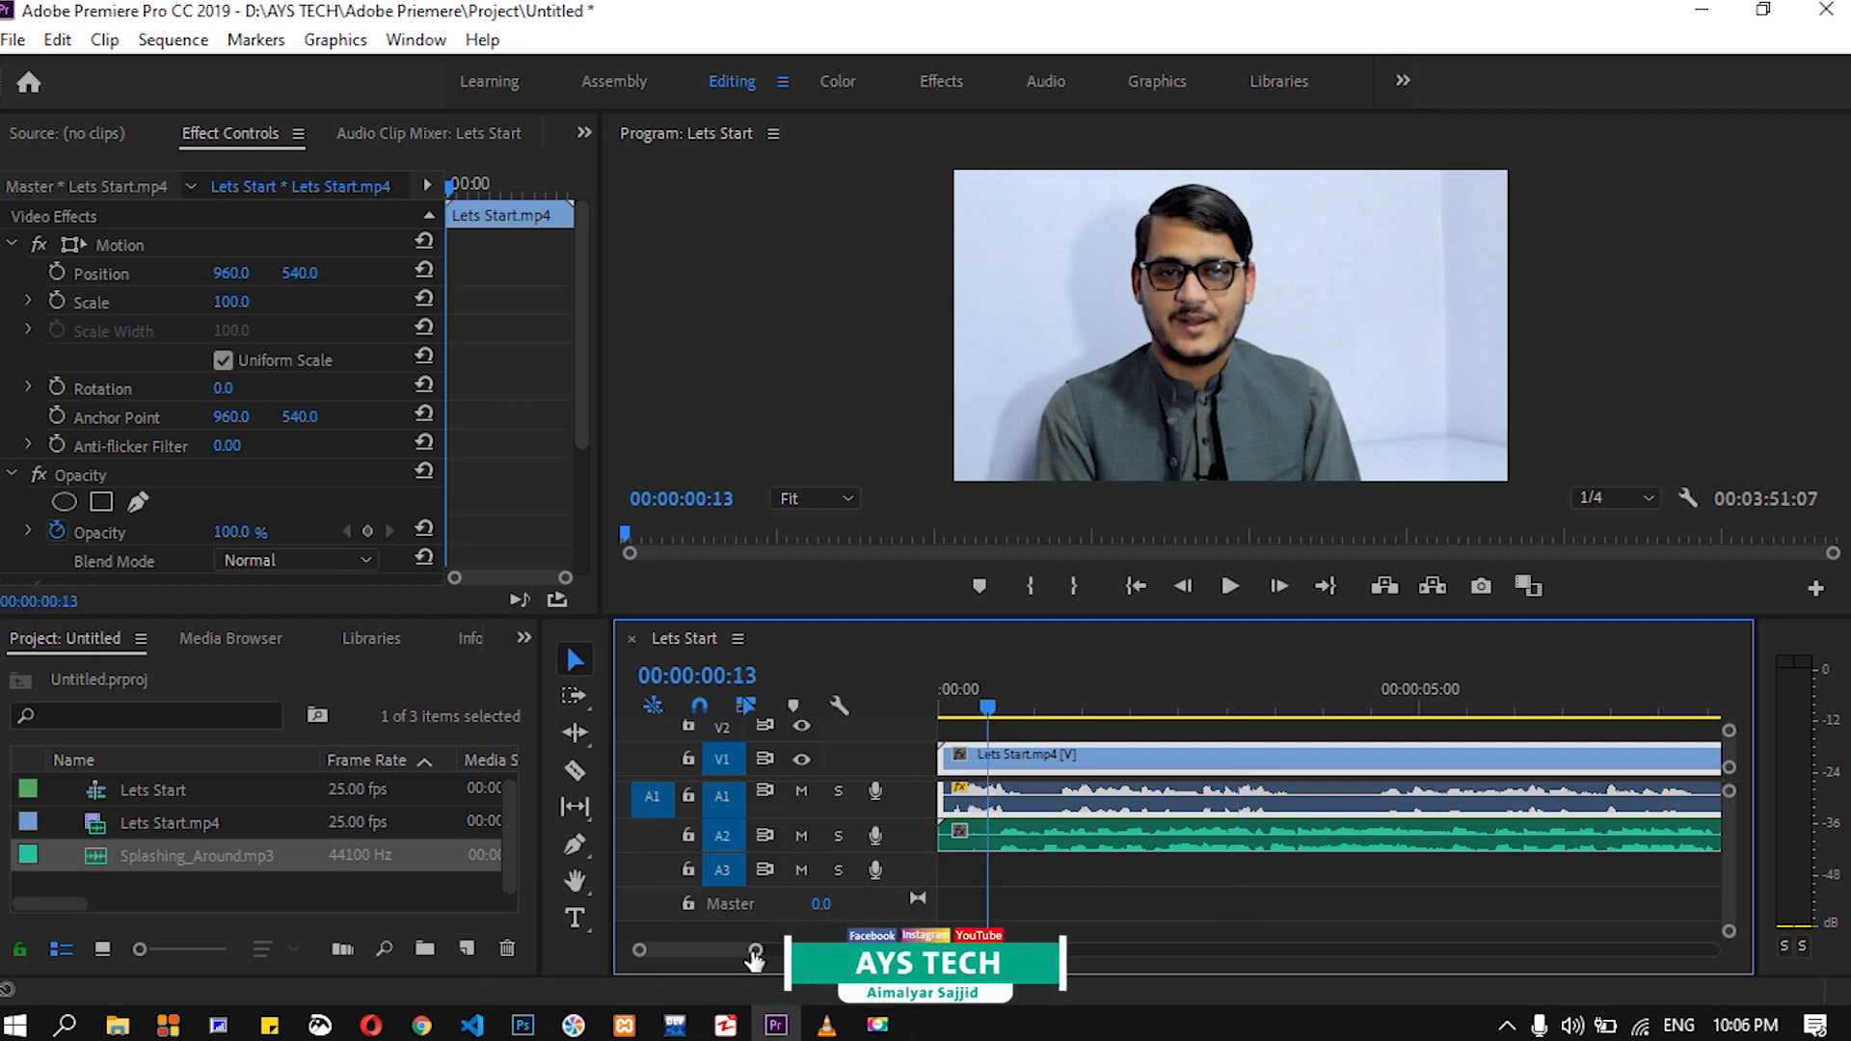
pyautogui.moveTo(756, 953); pyautogui.dragTo(679, 952)
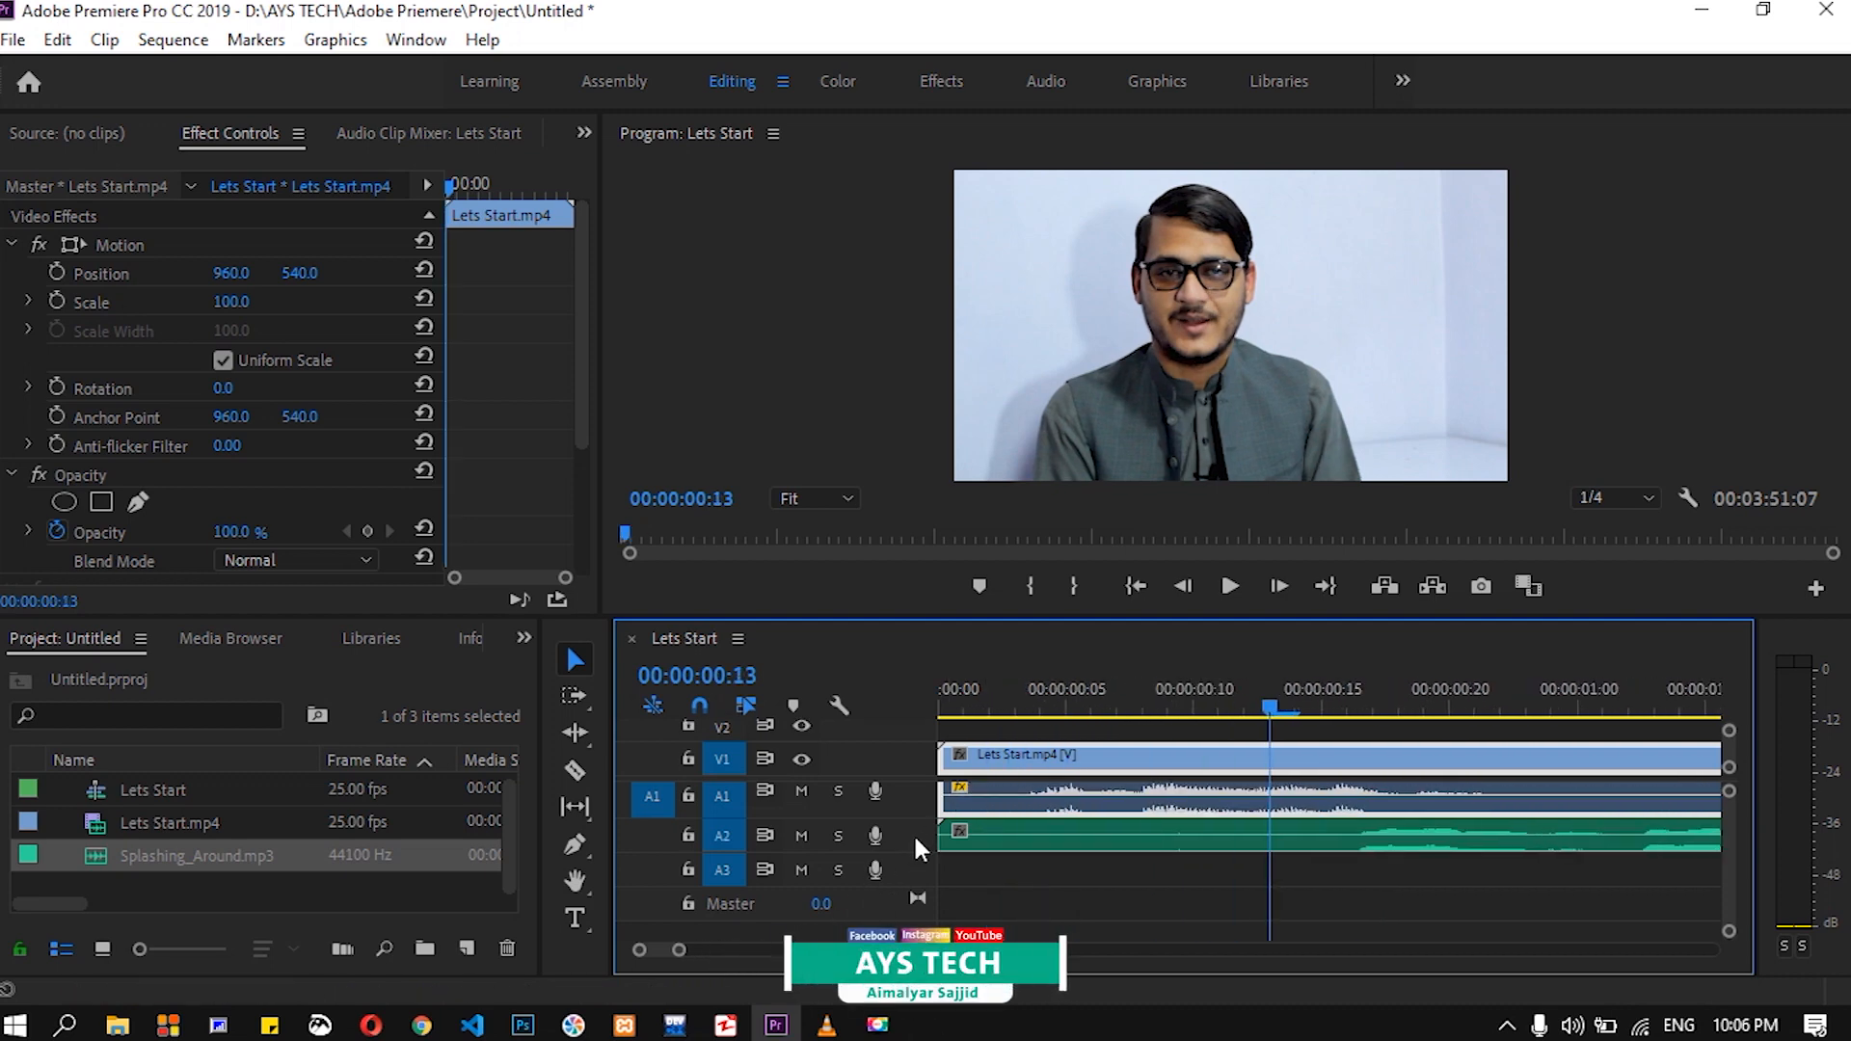
pyautogui.moveTo(916, 850); pyautogui.dragTo(902, 934)
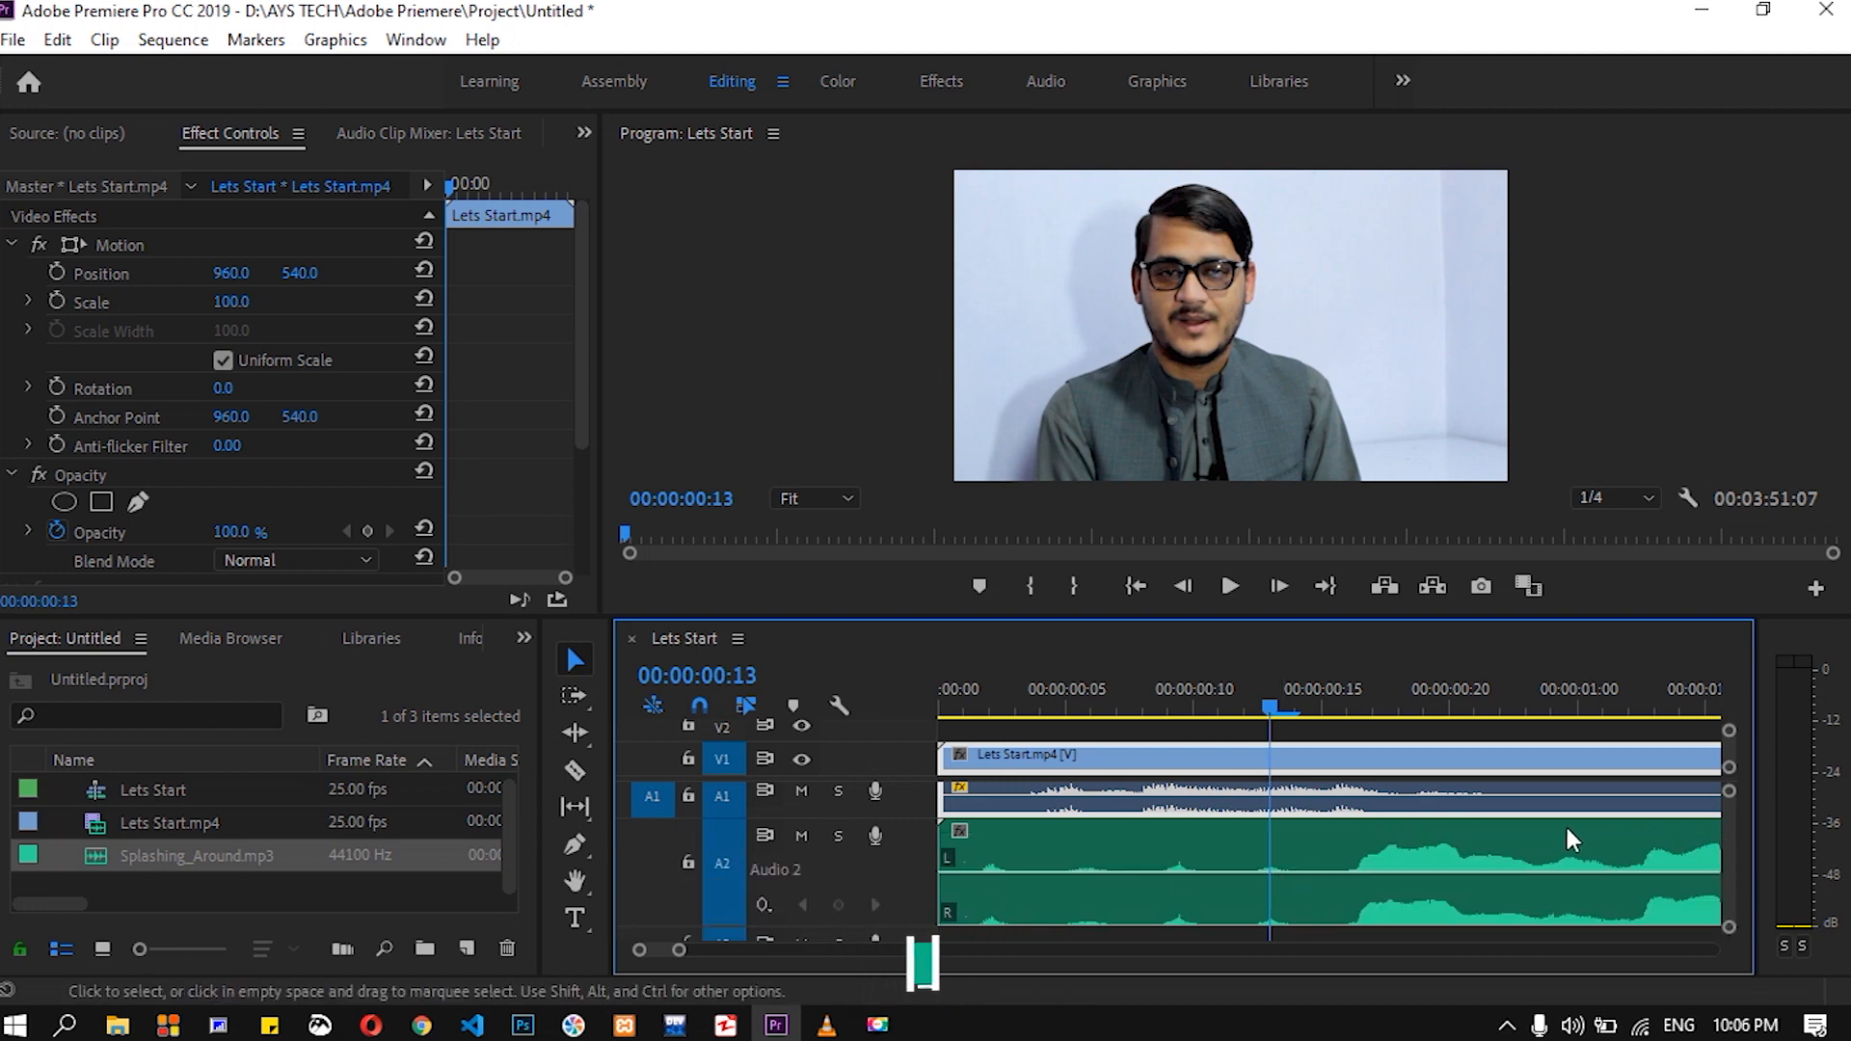
pyautogui.moveTo(1733, 834); pyautogui.dragTo(1736, 824)
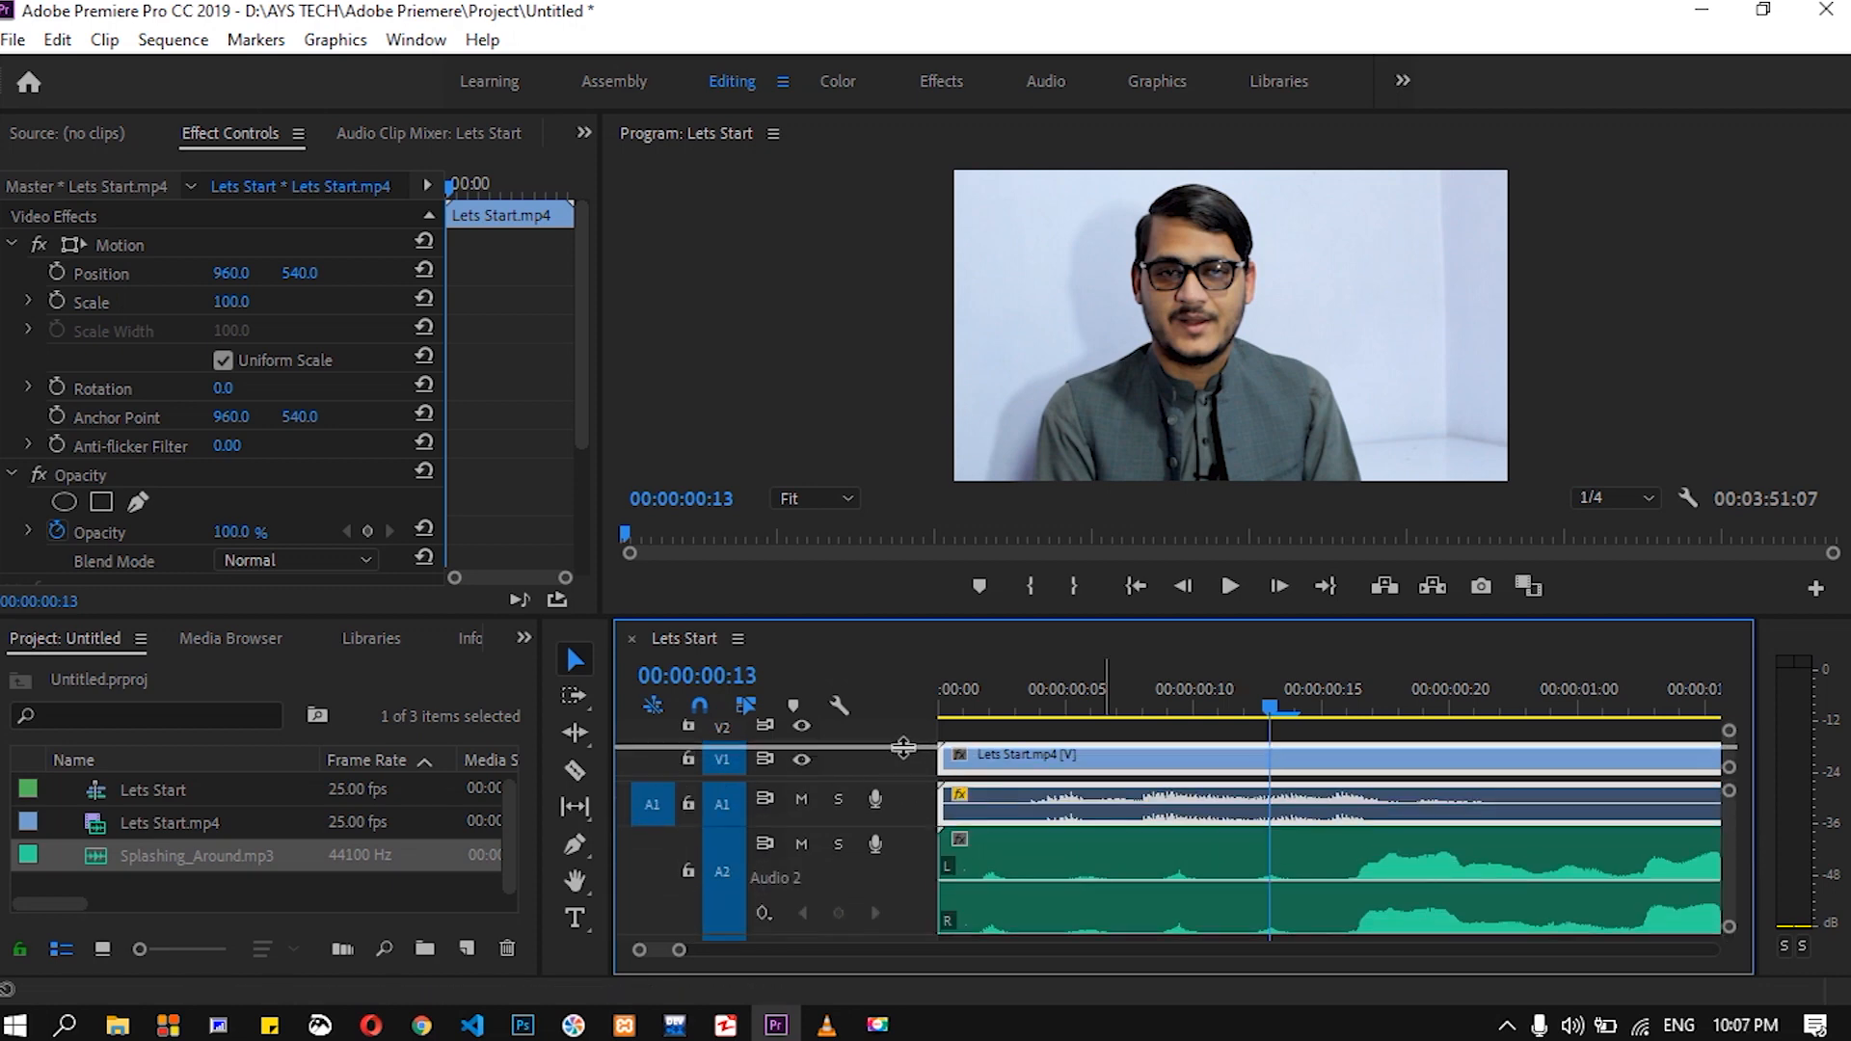
pyautogui.scroll(-1, 904, 739)
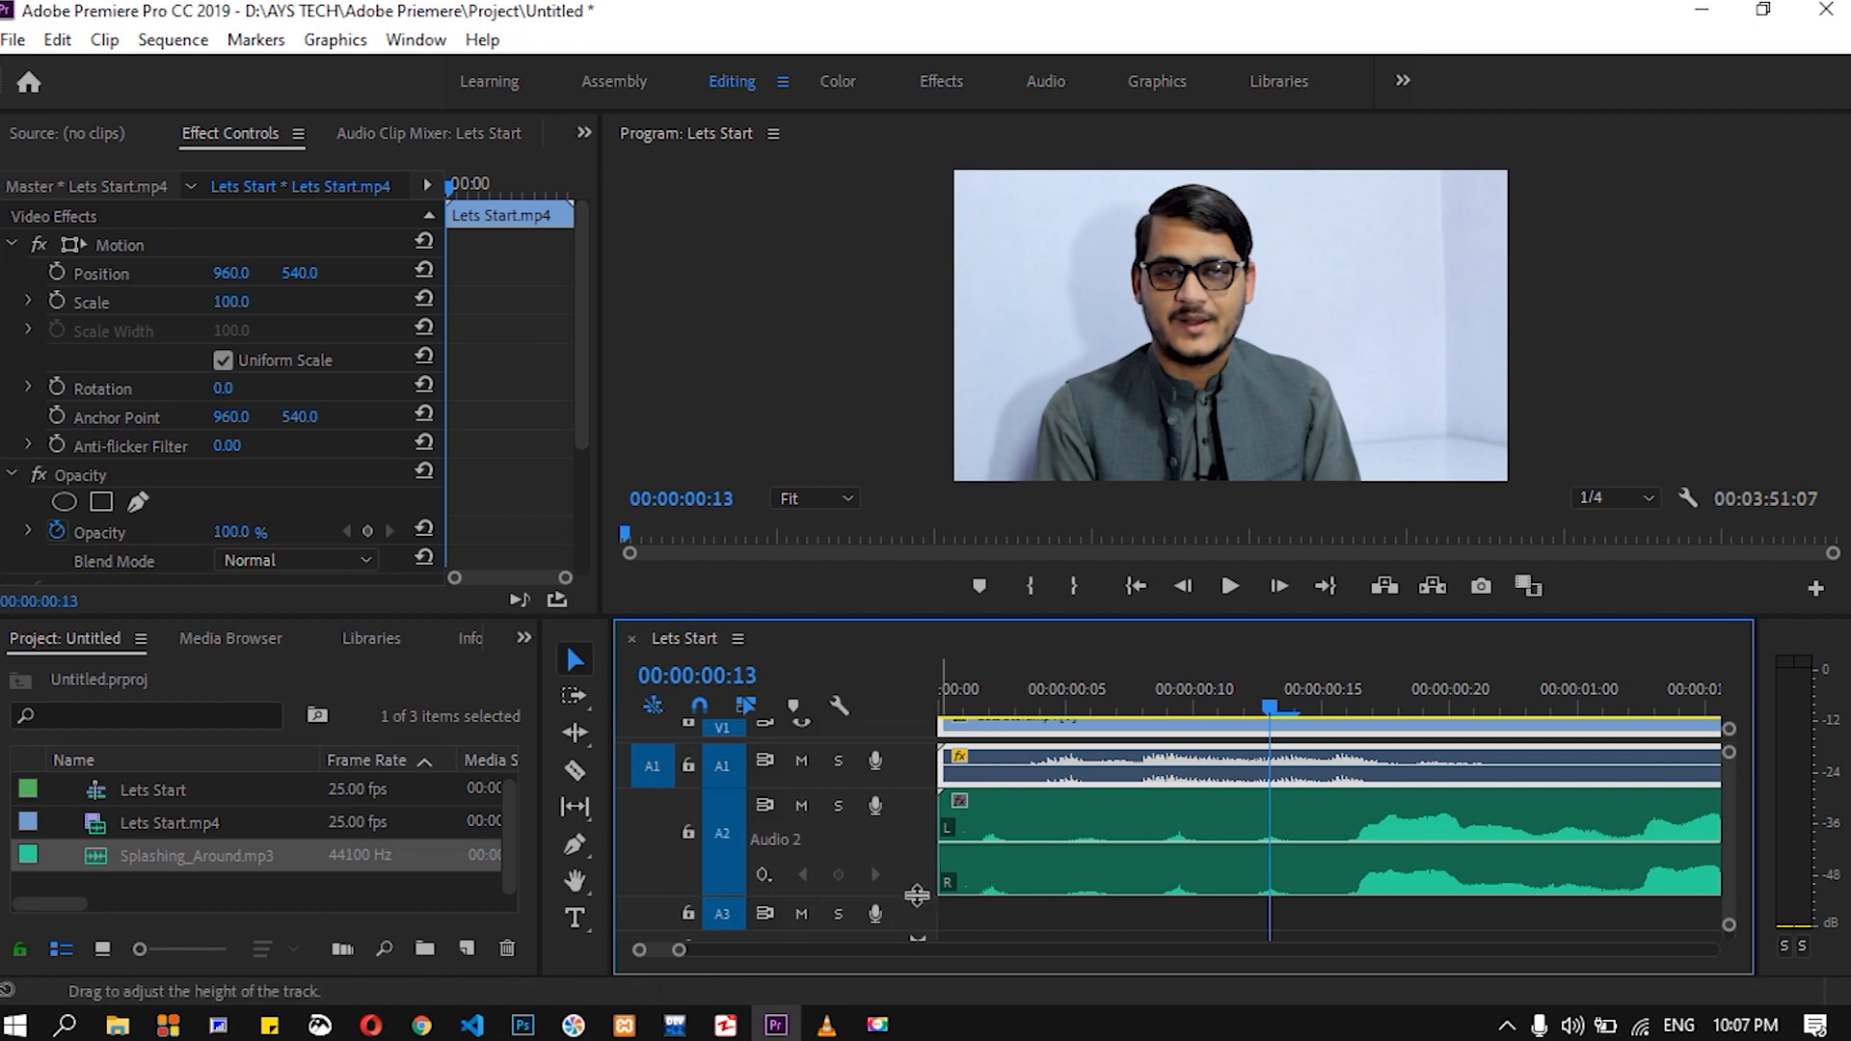
pyautogui.moveTo(917, 919); pyautogui.dragTo(917, 941)
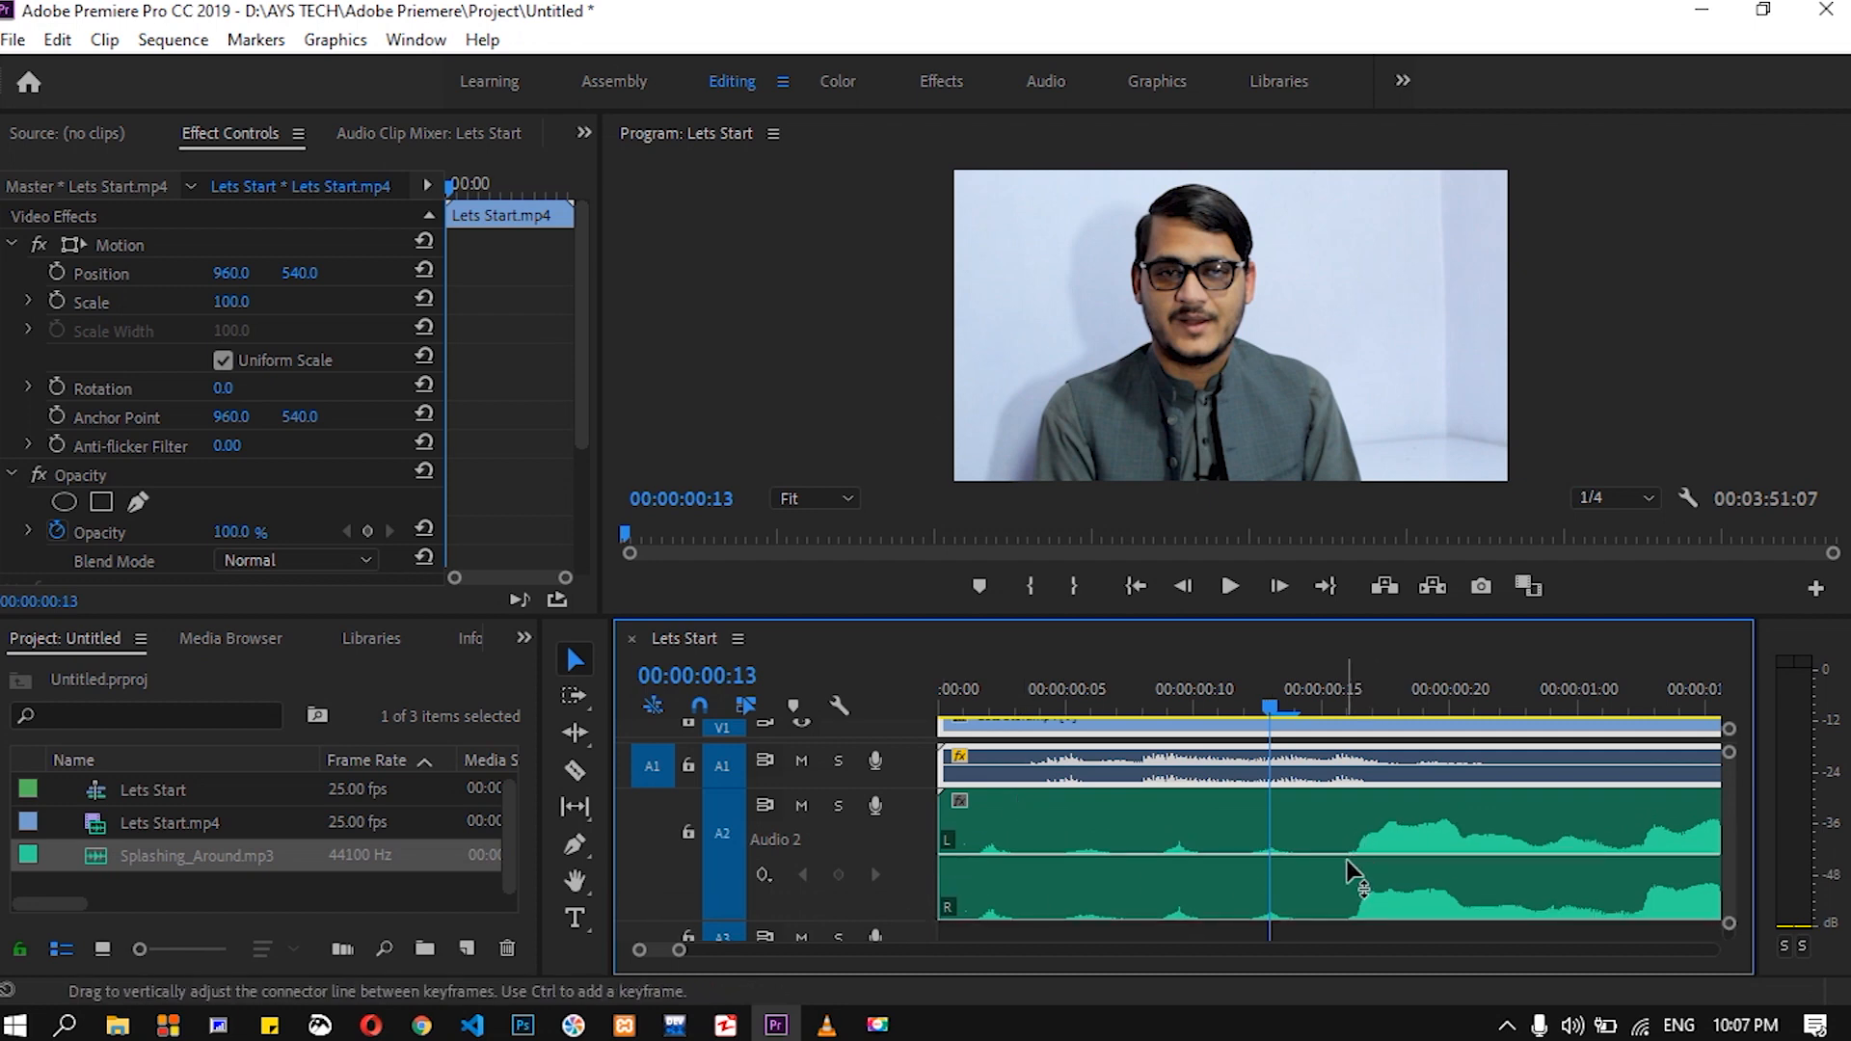
# - Fade in Splashing_Around.mp3 with two Pen tool volume keyframes, a lowered one at 00:00:00:16 and a full-level one just after one second
pyautogui.moveTo(1269, 708); pyautogui.dragTo(1351, 710)
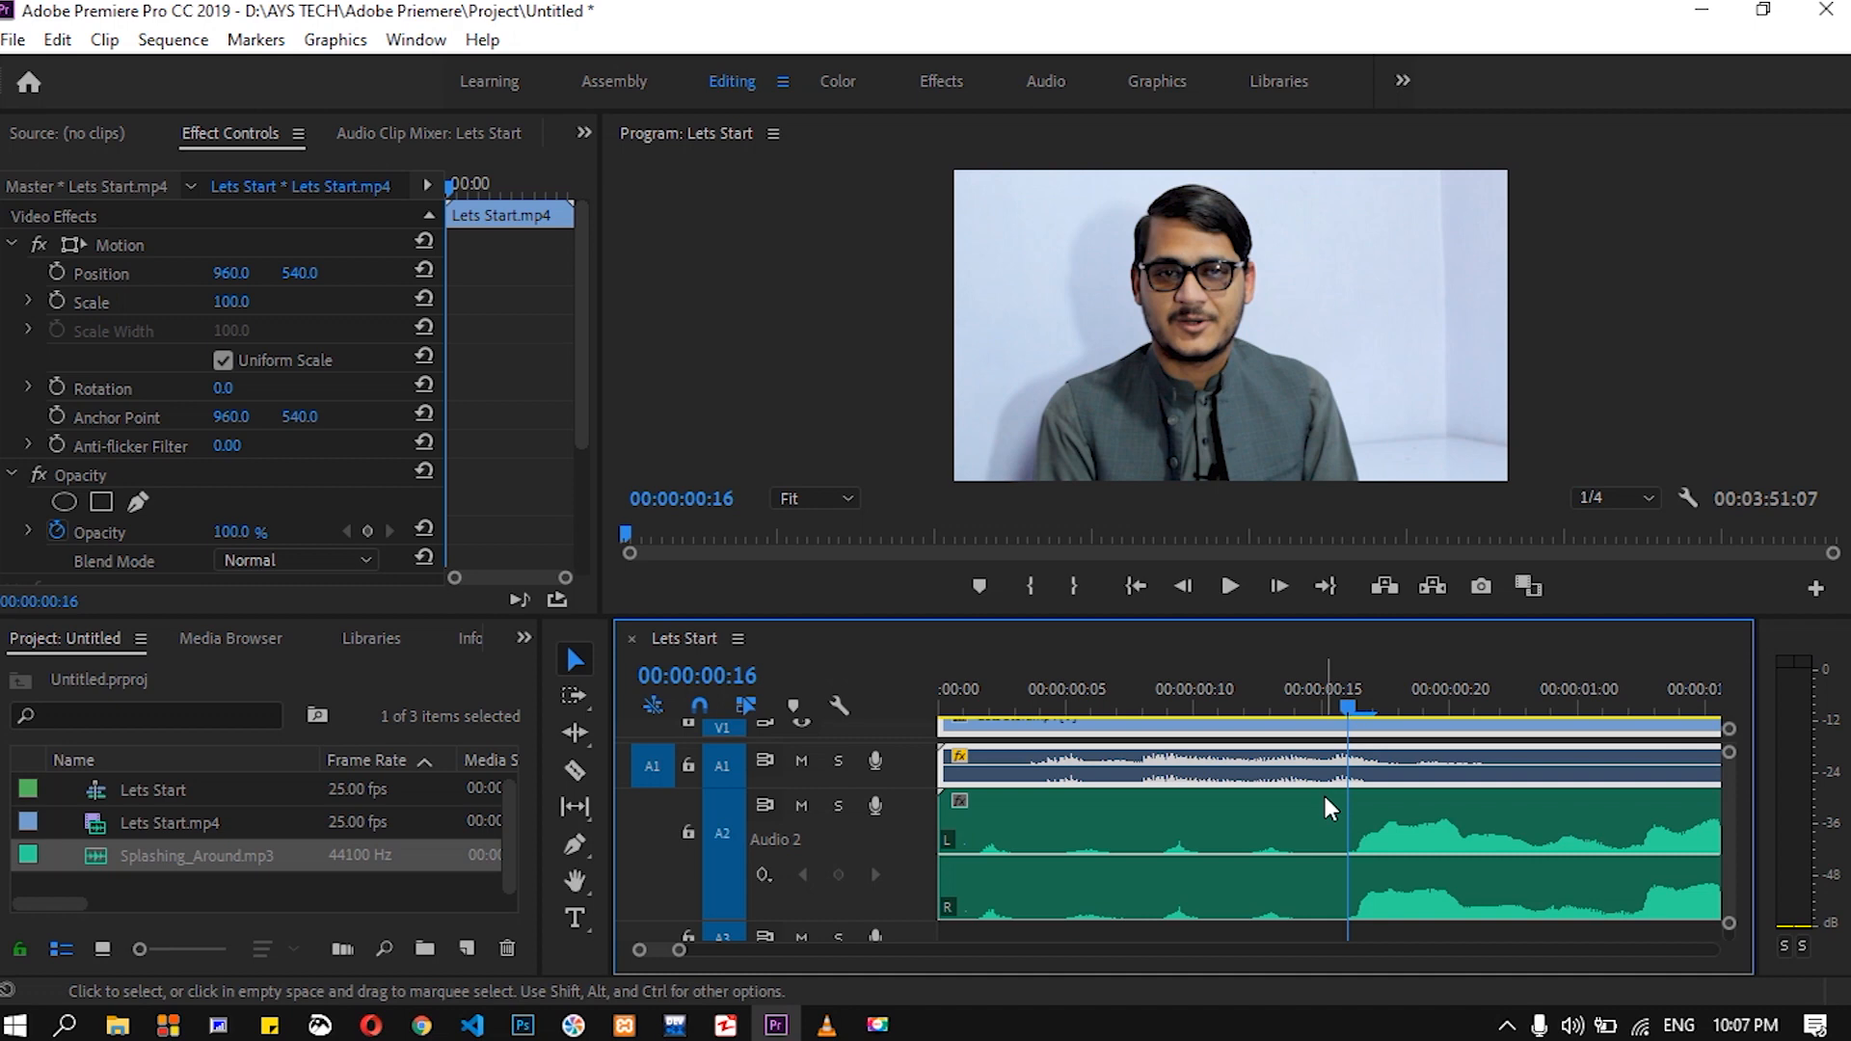
pyautogui.click(573, 844)
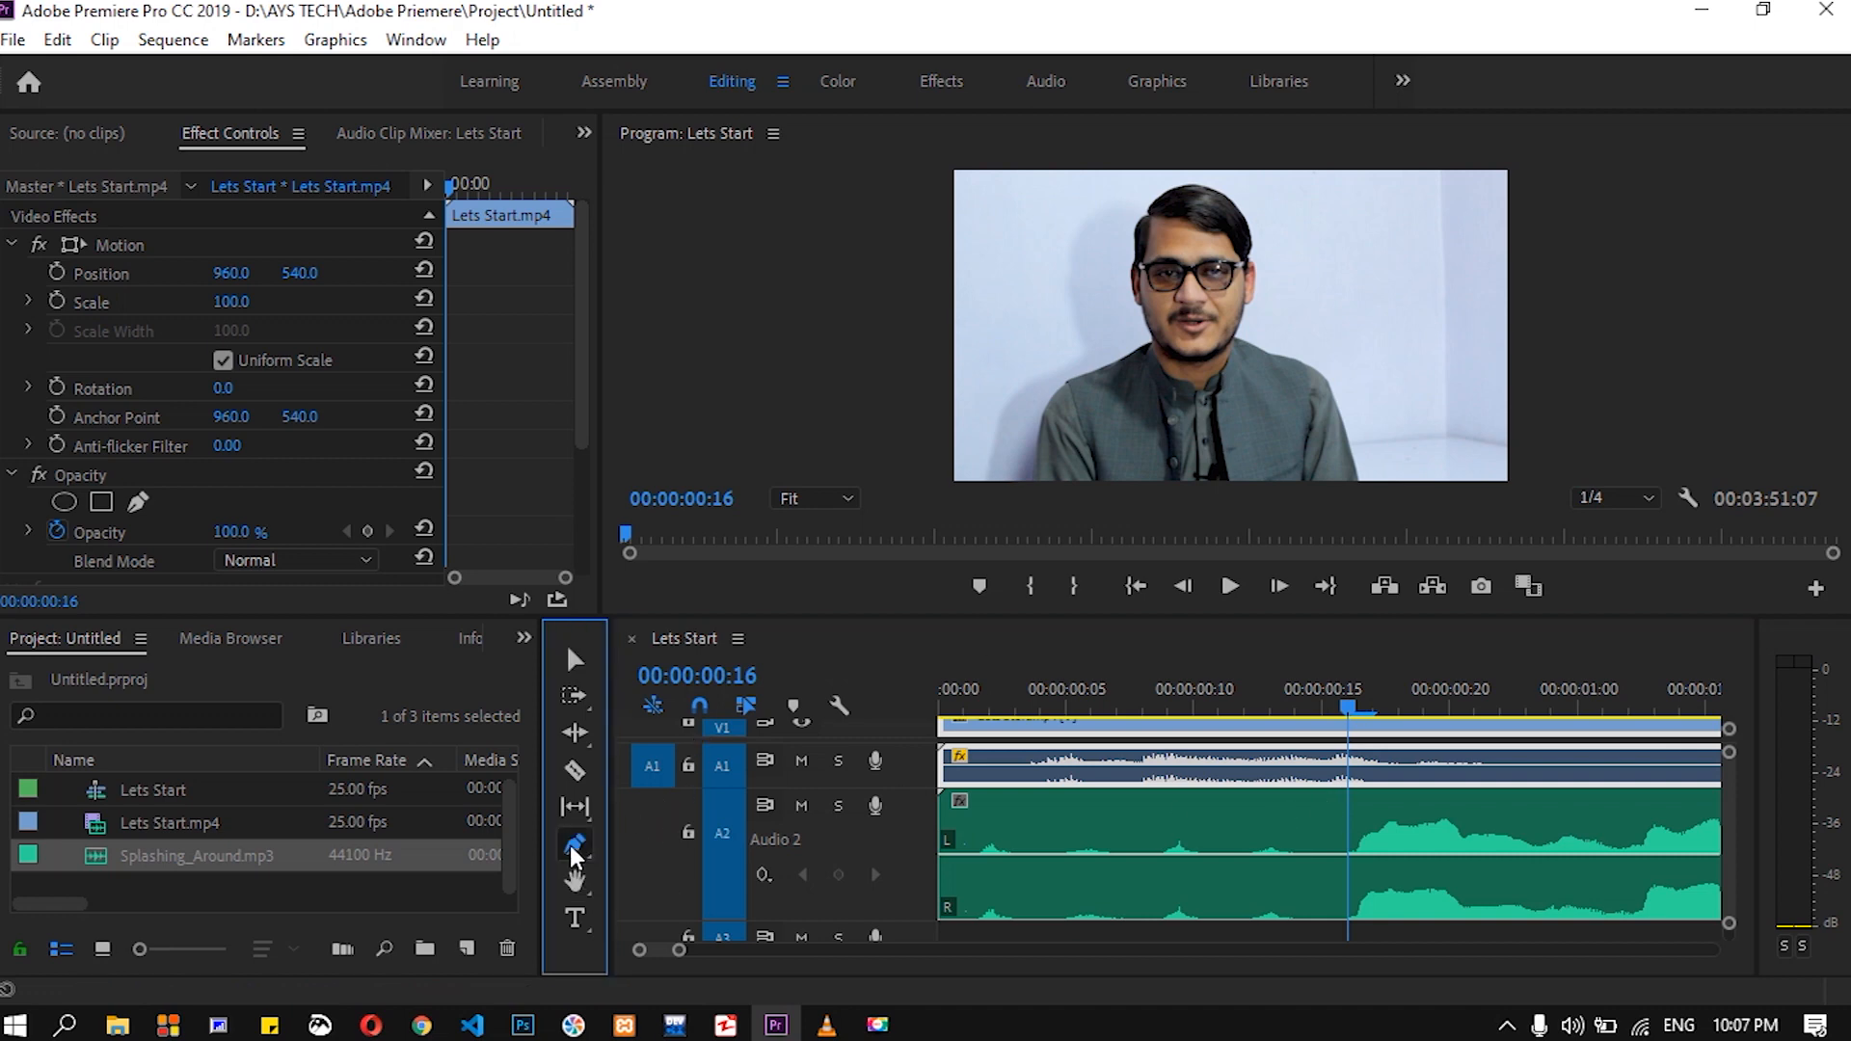
pyautogui.click(1351, 856)
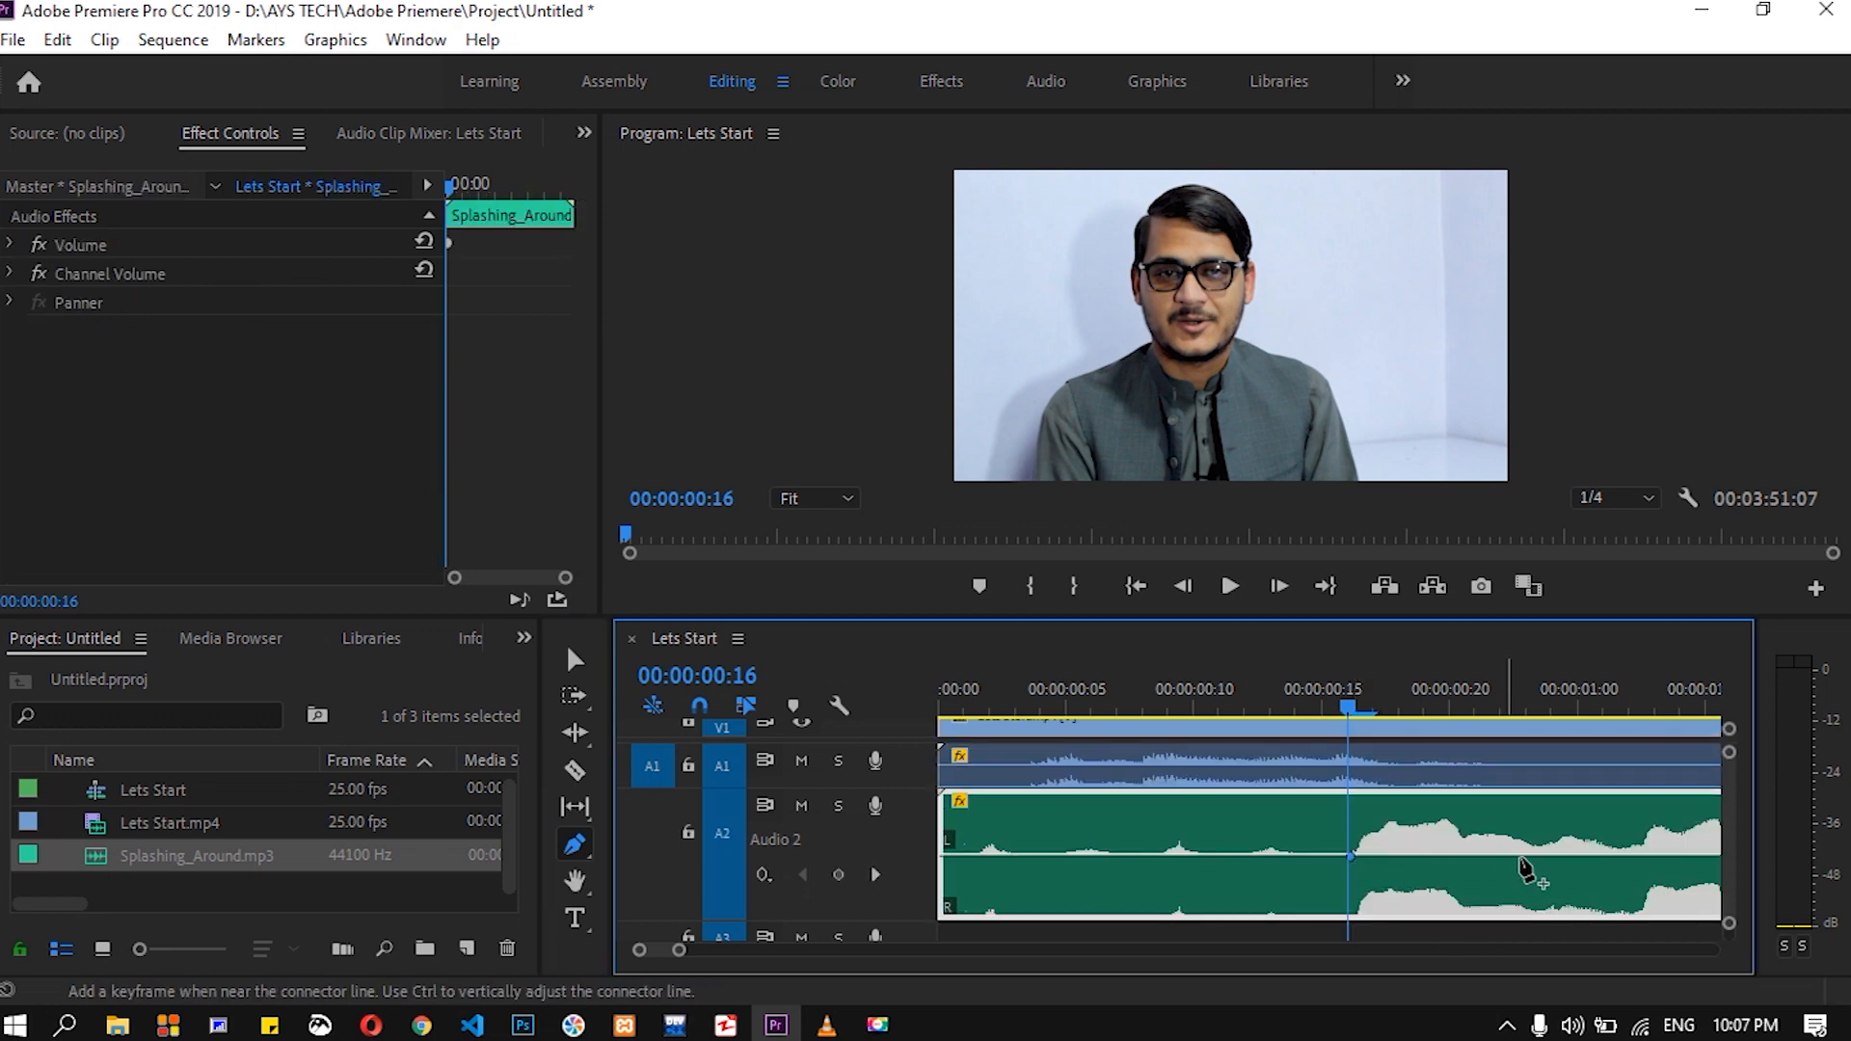
pyautogui.click(1629, 856)
pyautogui.moveTo(1351, 856); pyautogui.dragTo(1348, 911)
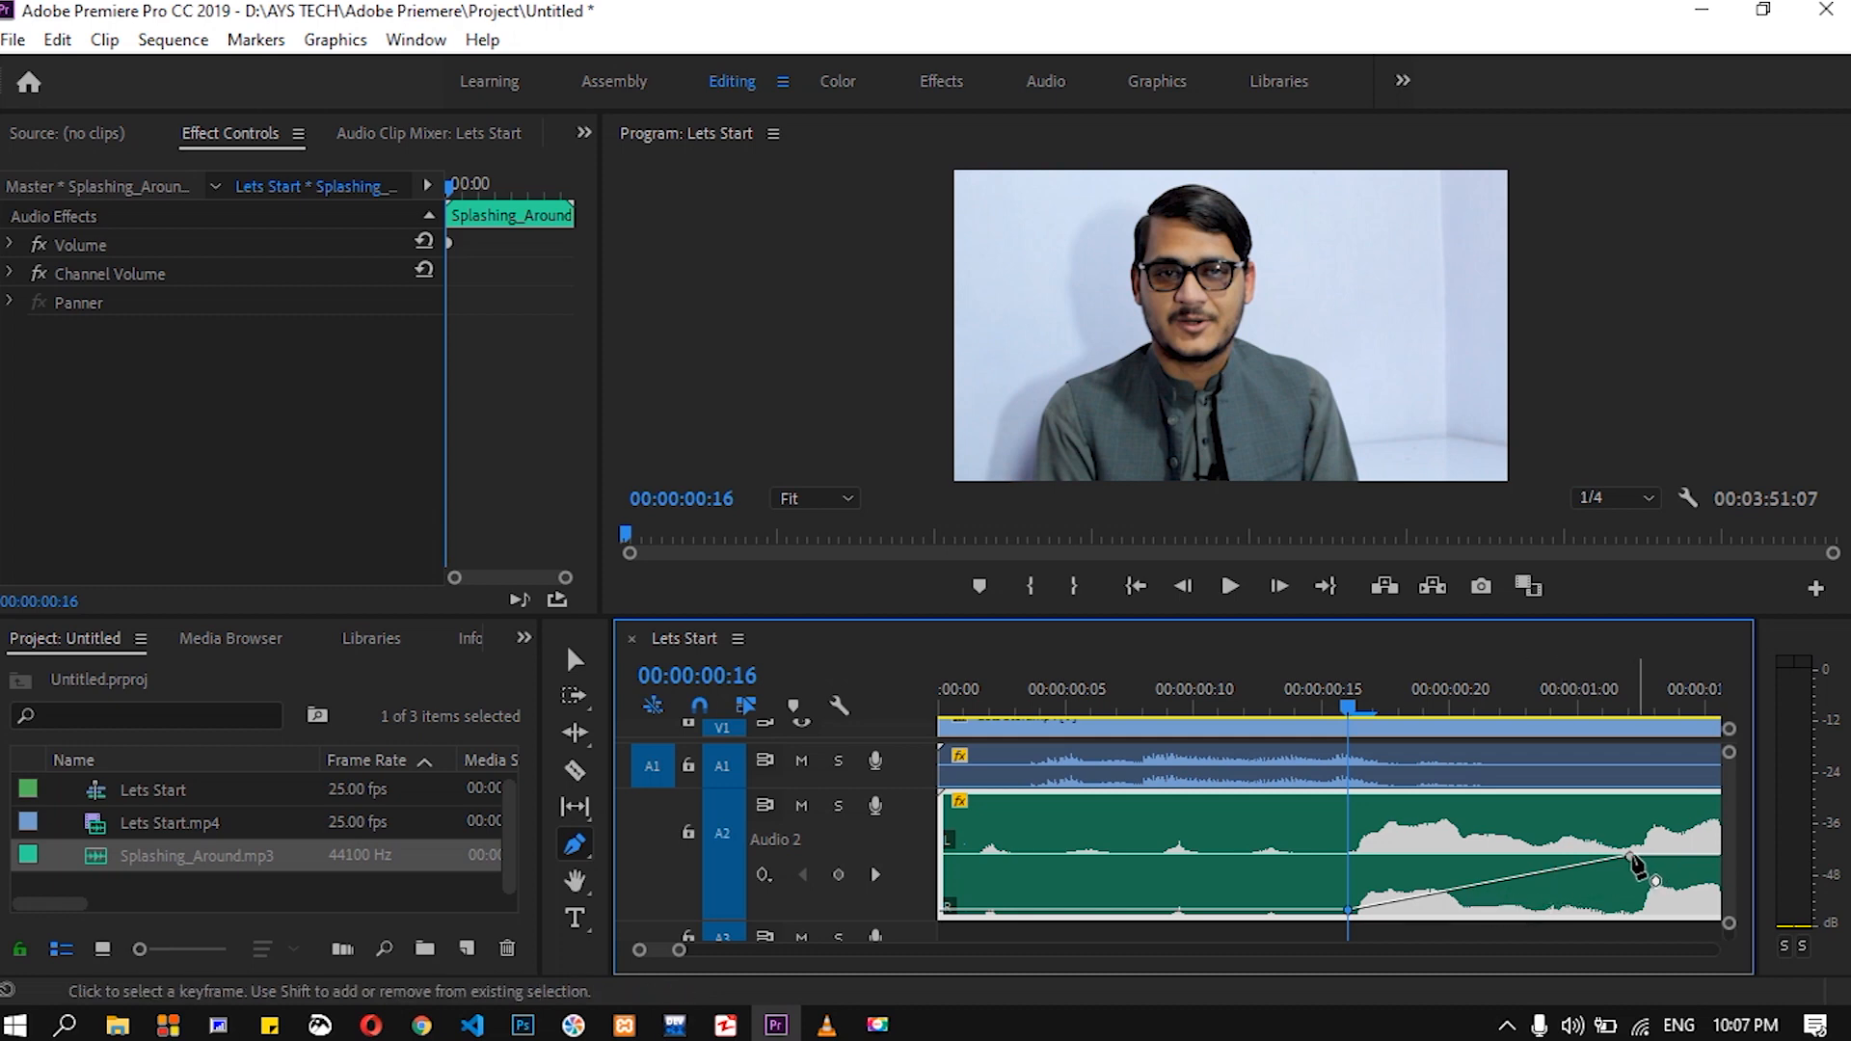
pyautogui.moveTo(1630, 855); pyautogui.dragTo(1671, 855)
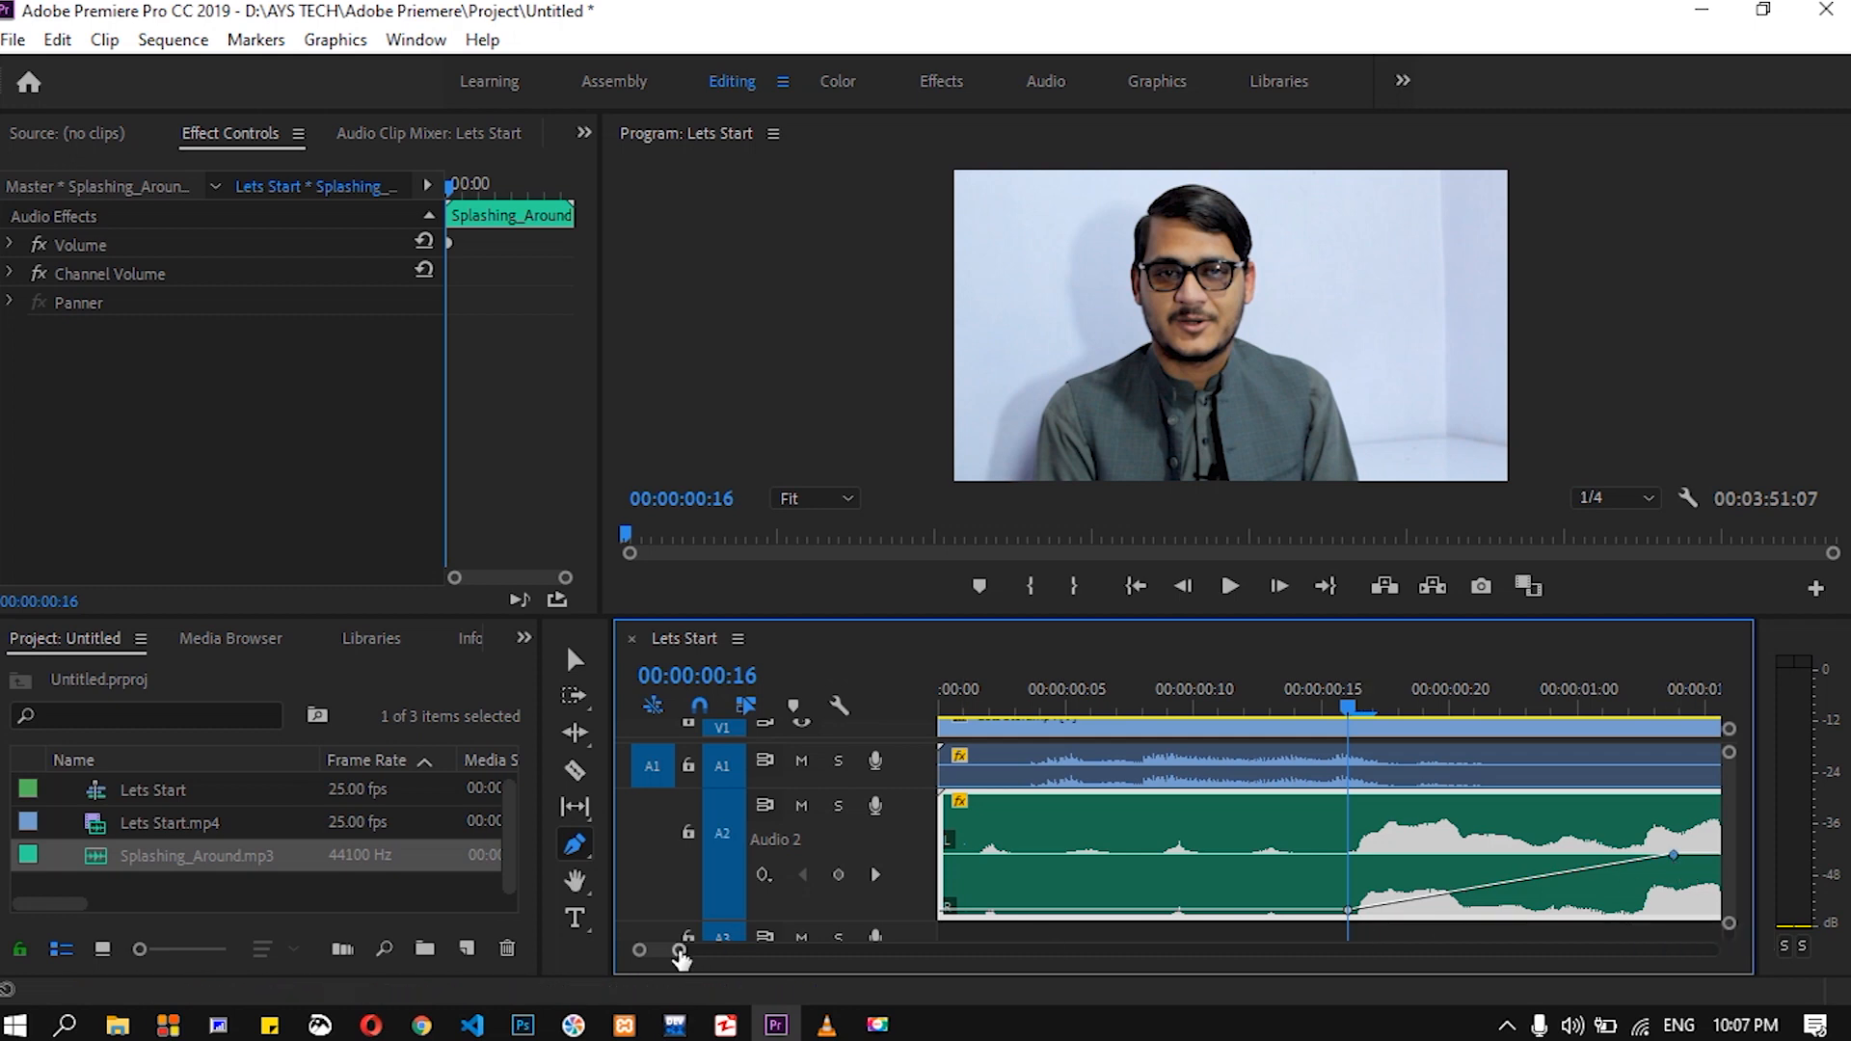
# - Fade out Splashing_Around.mp3 near its end with Pen tool volume keyframes, full level at about 00:02:28 and lowered at about 00:02:32
pyautogui.moveTo(680, 955); pyautogui.dragTo(748, 954)
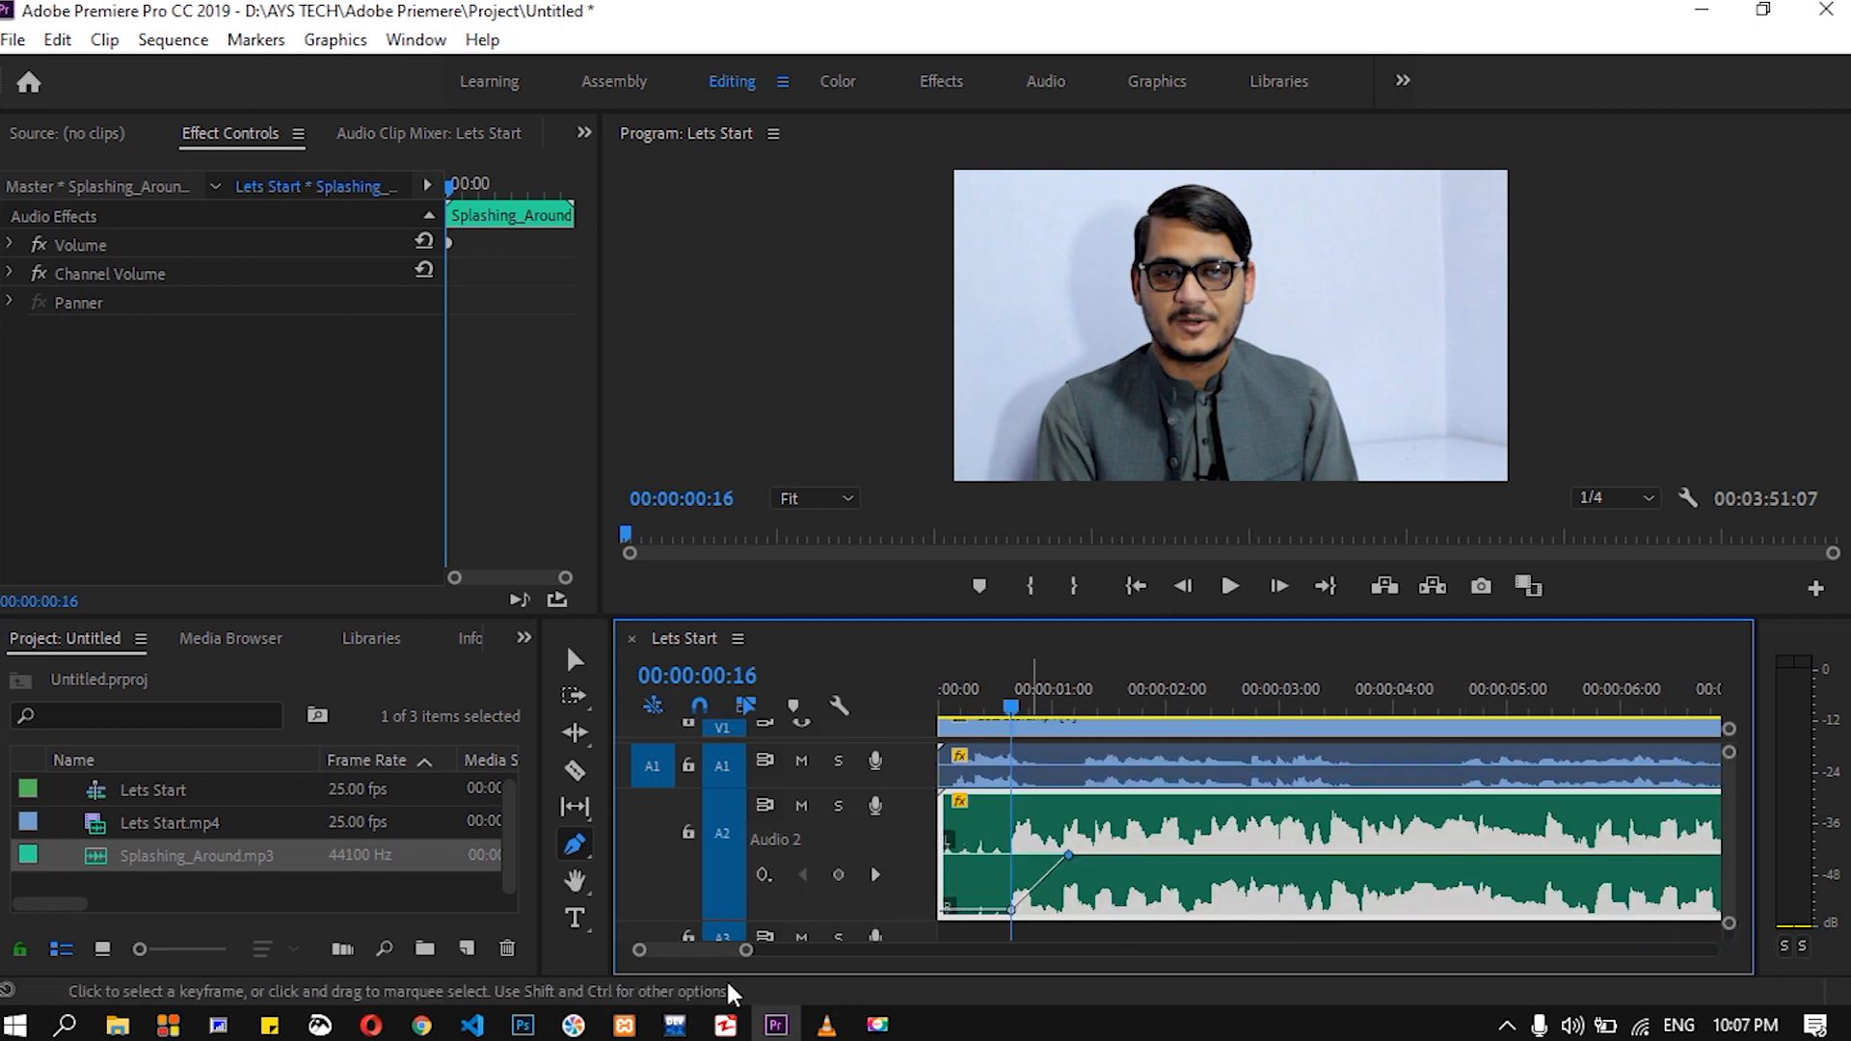
pyautogui.moveTo(704, 950); pyautogui.dragTo(1142, 950)
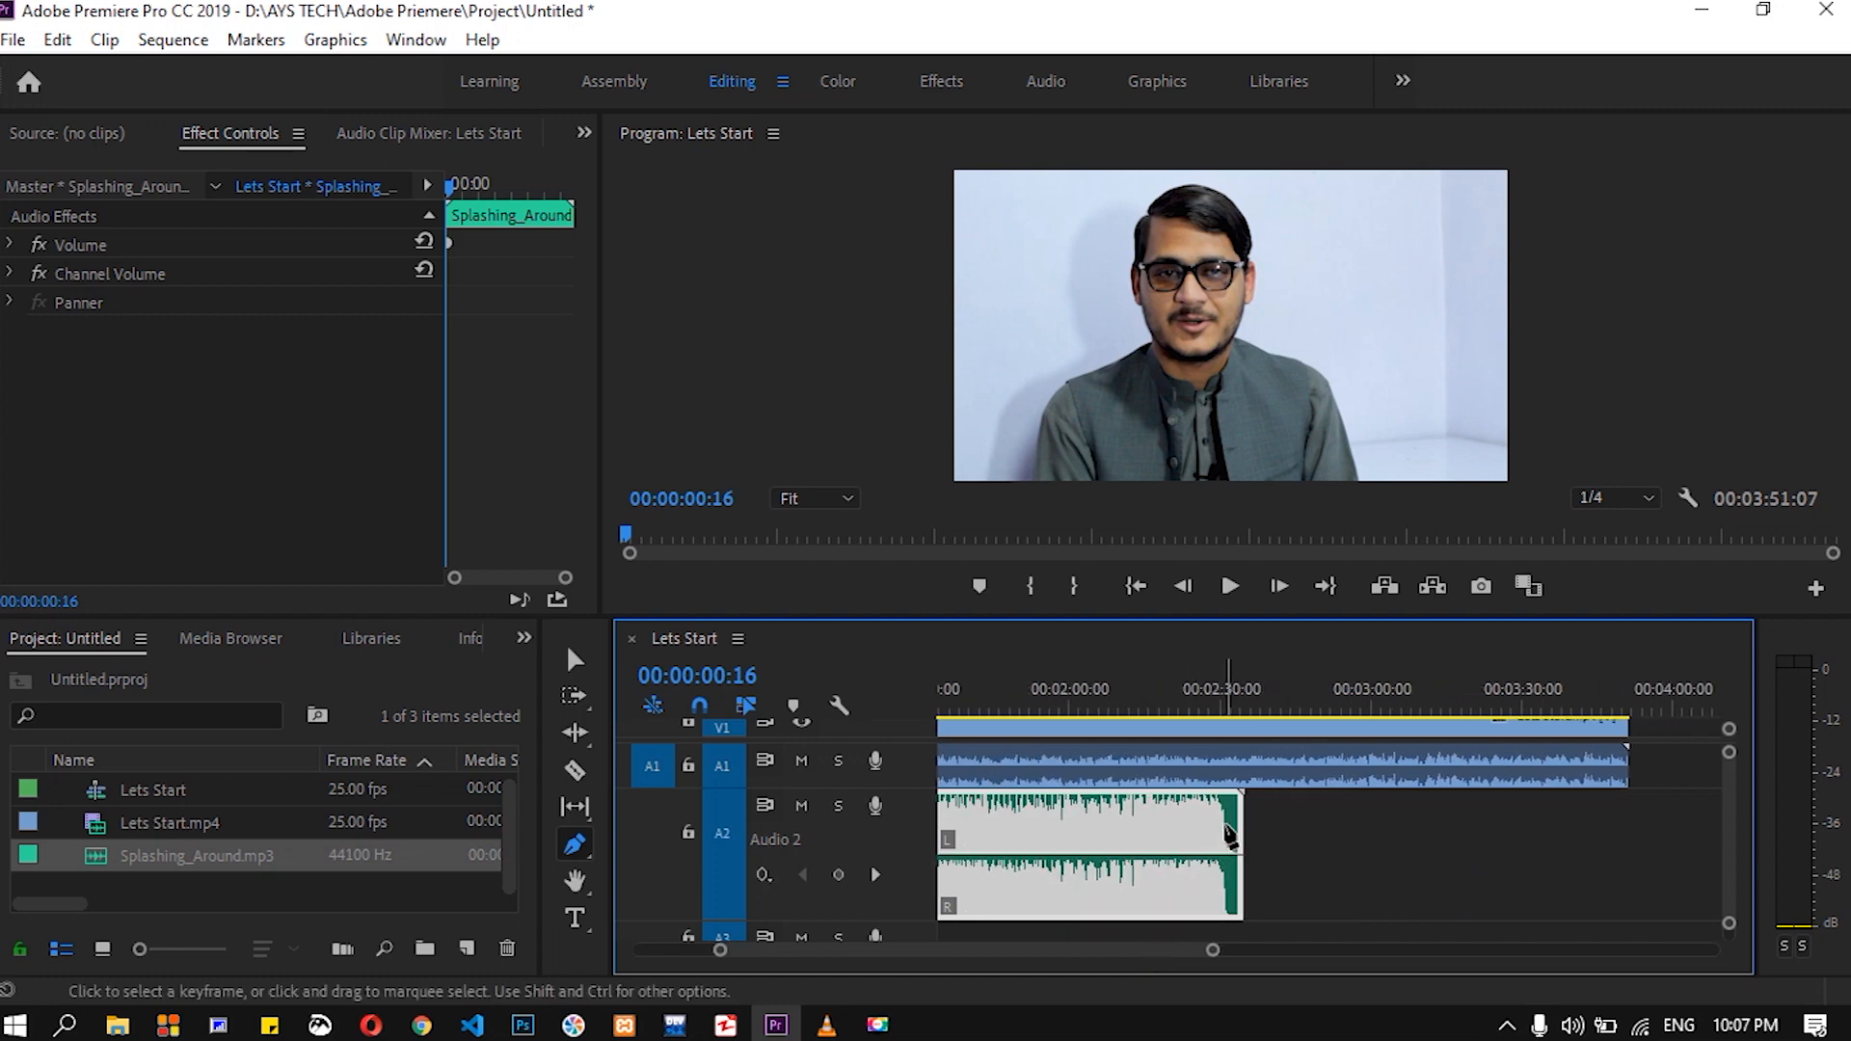
pyautogui.click(1213, 686)
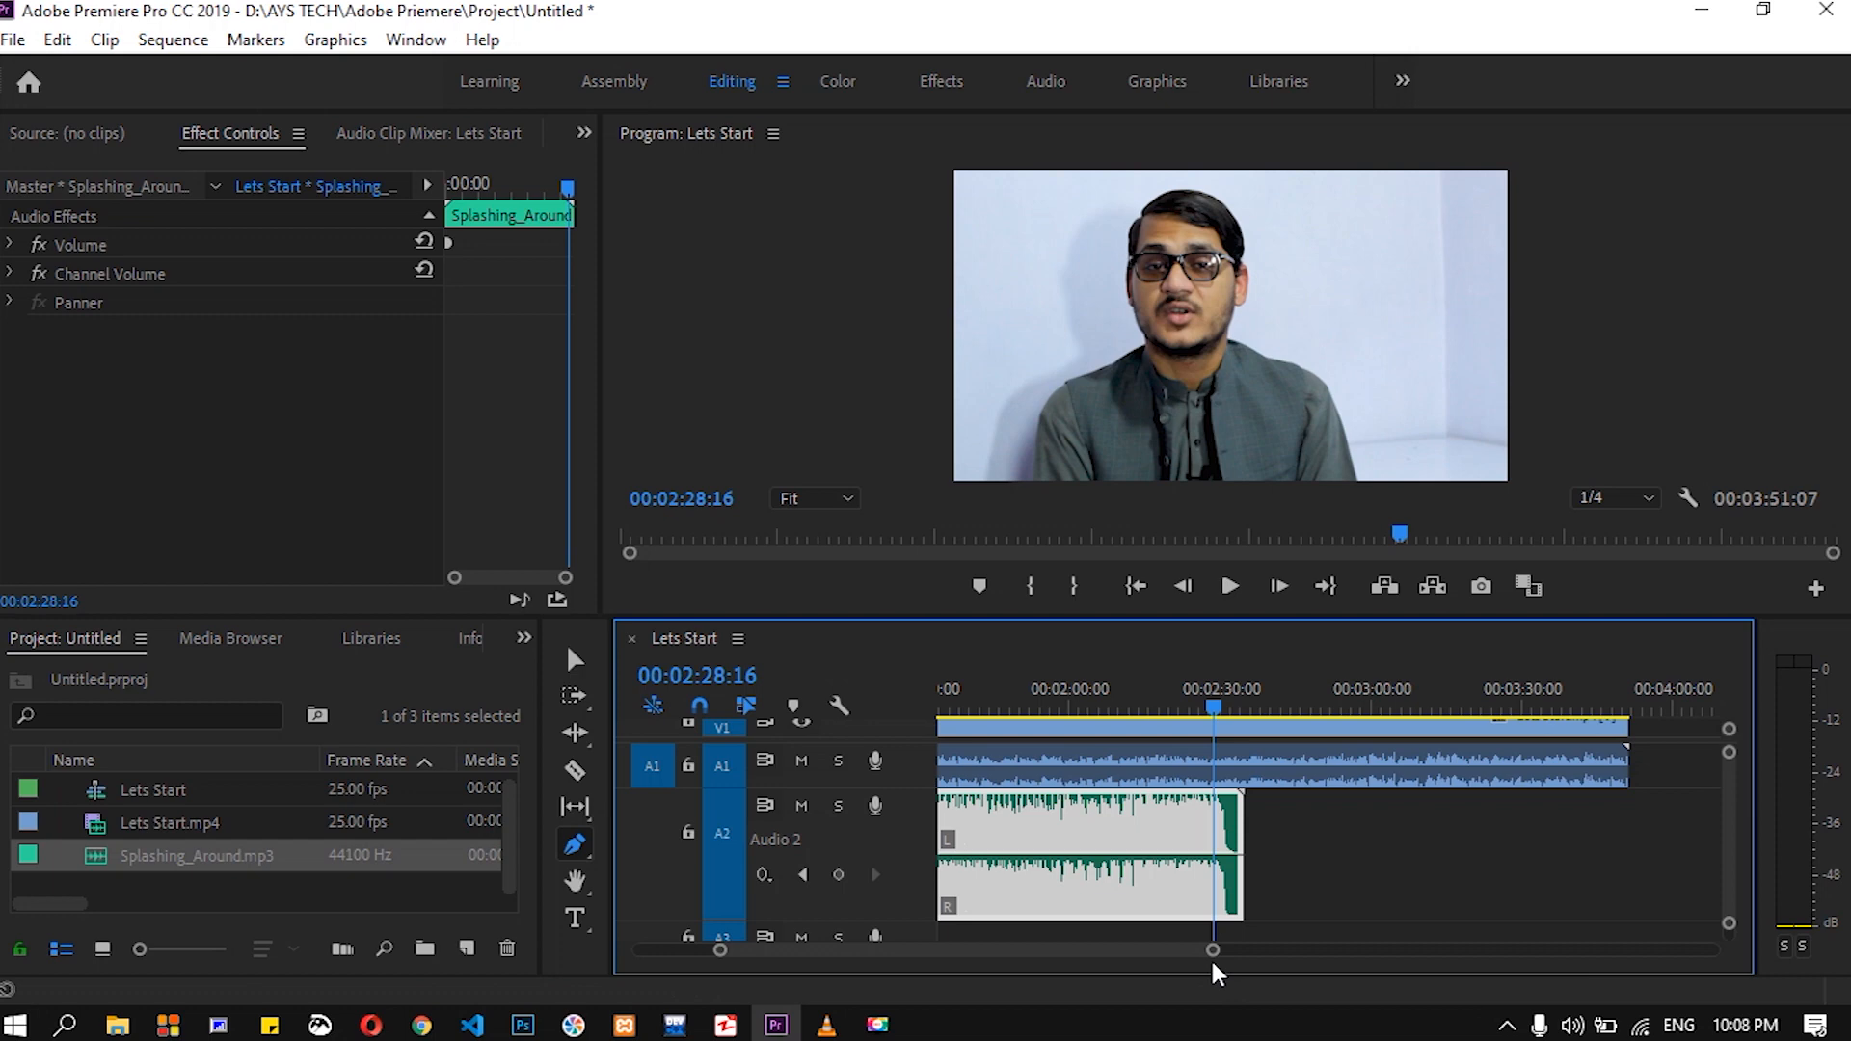
pyautogui.moveTo(1212, 951); pyautogui.dragTo(1048, 957)
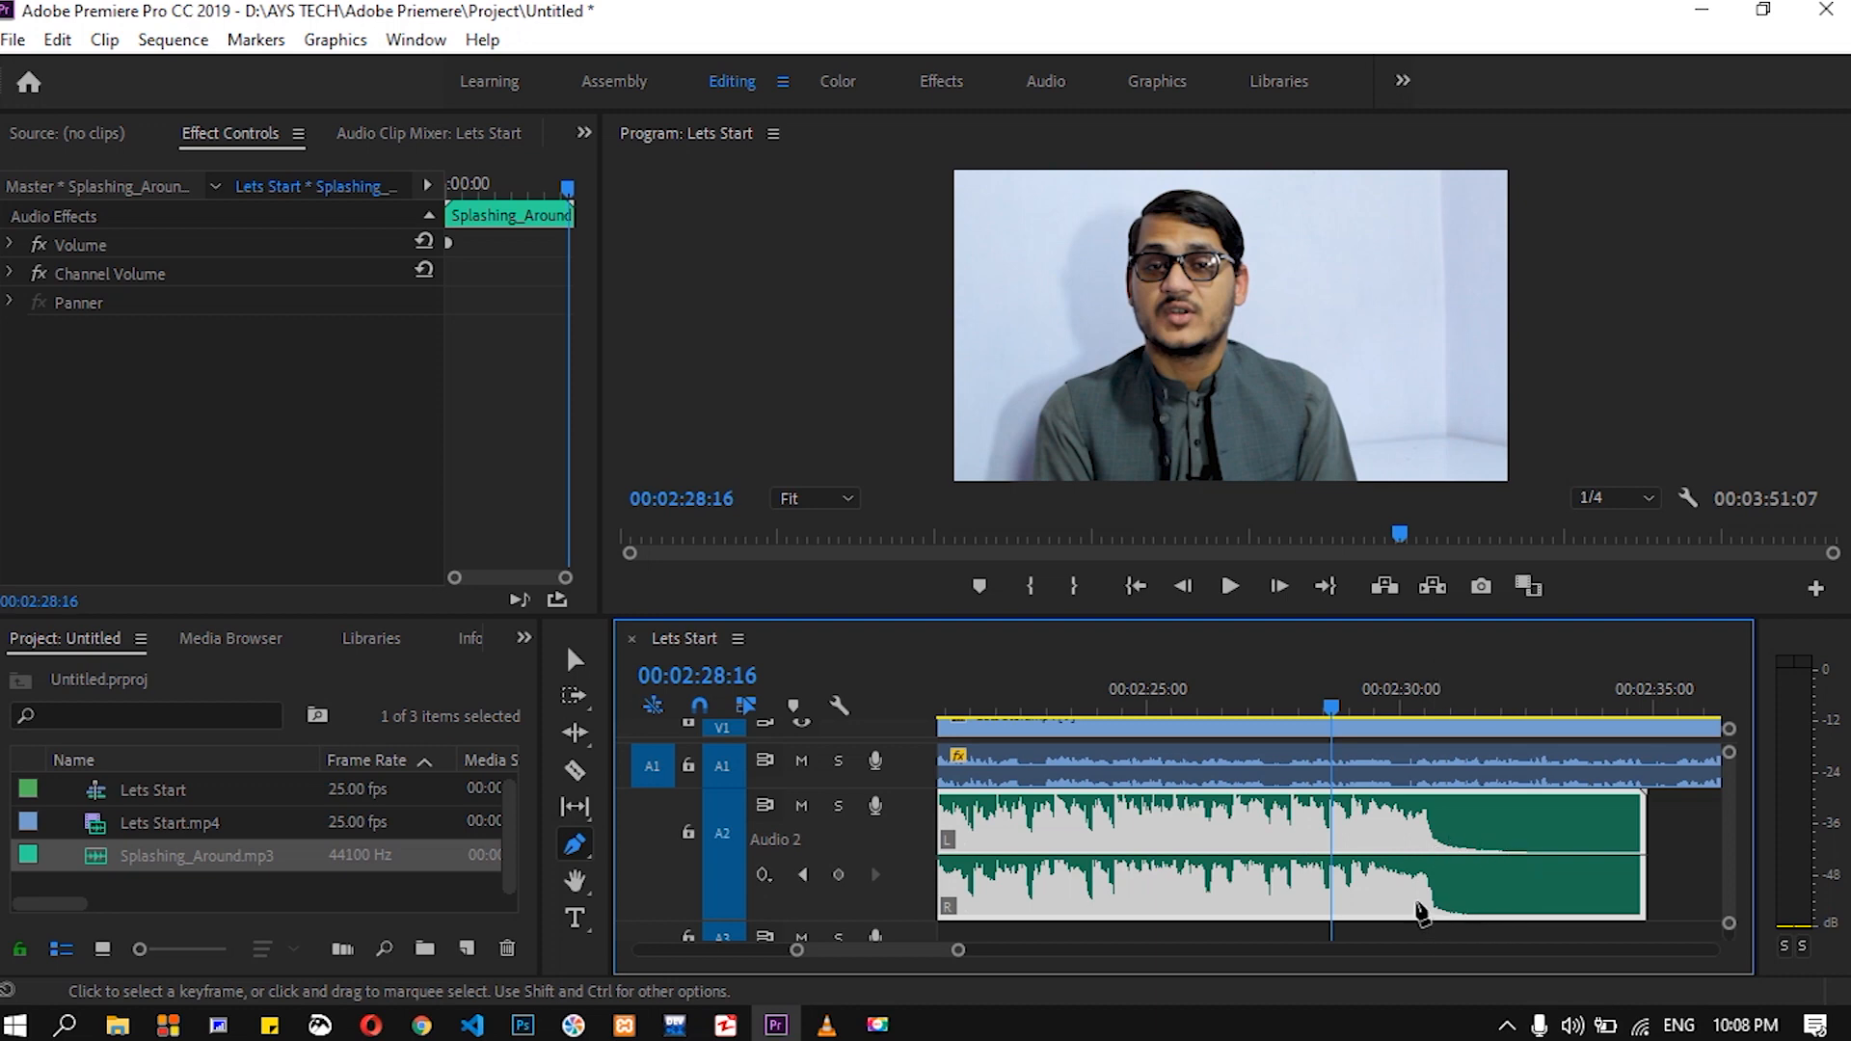
pyautogui.click(1348, 855)
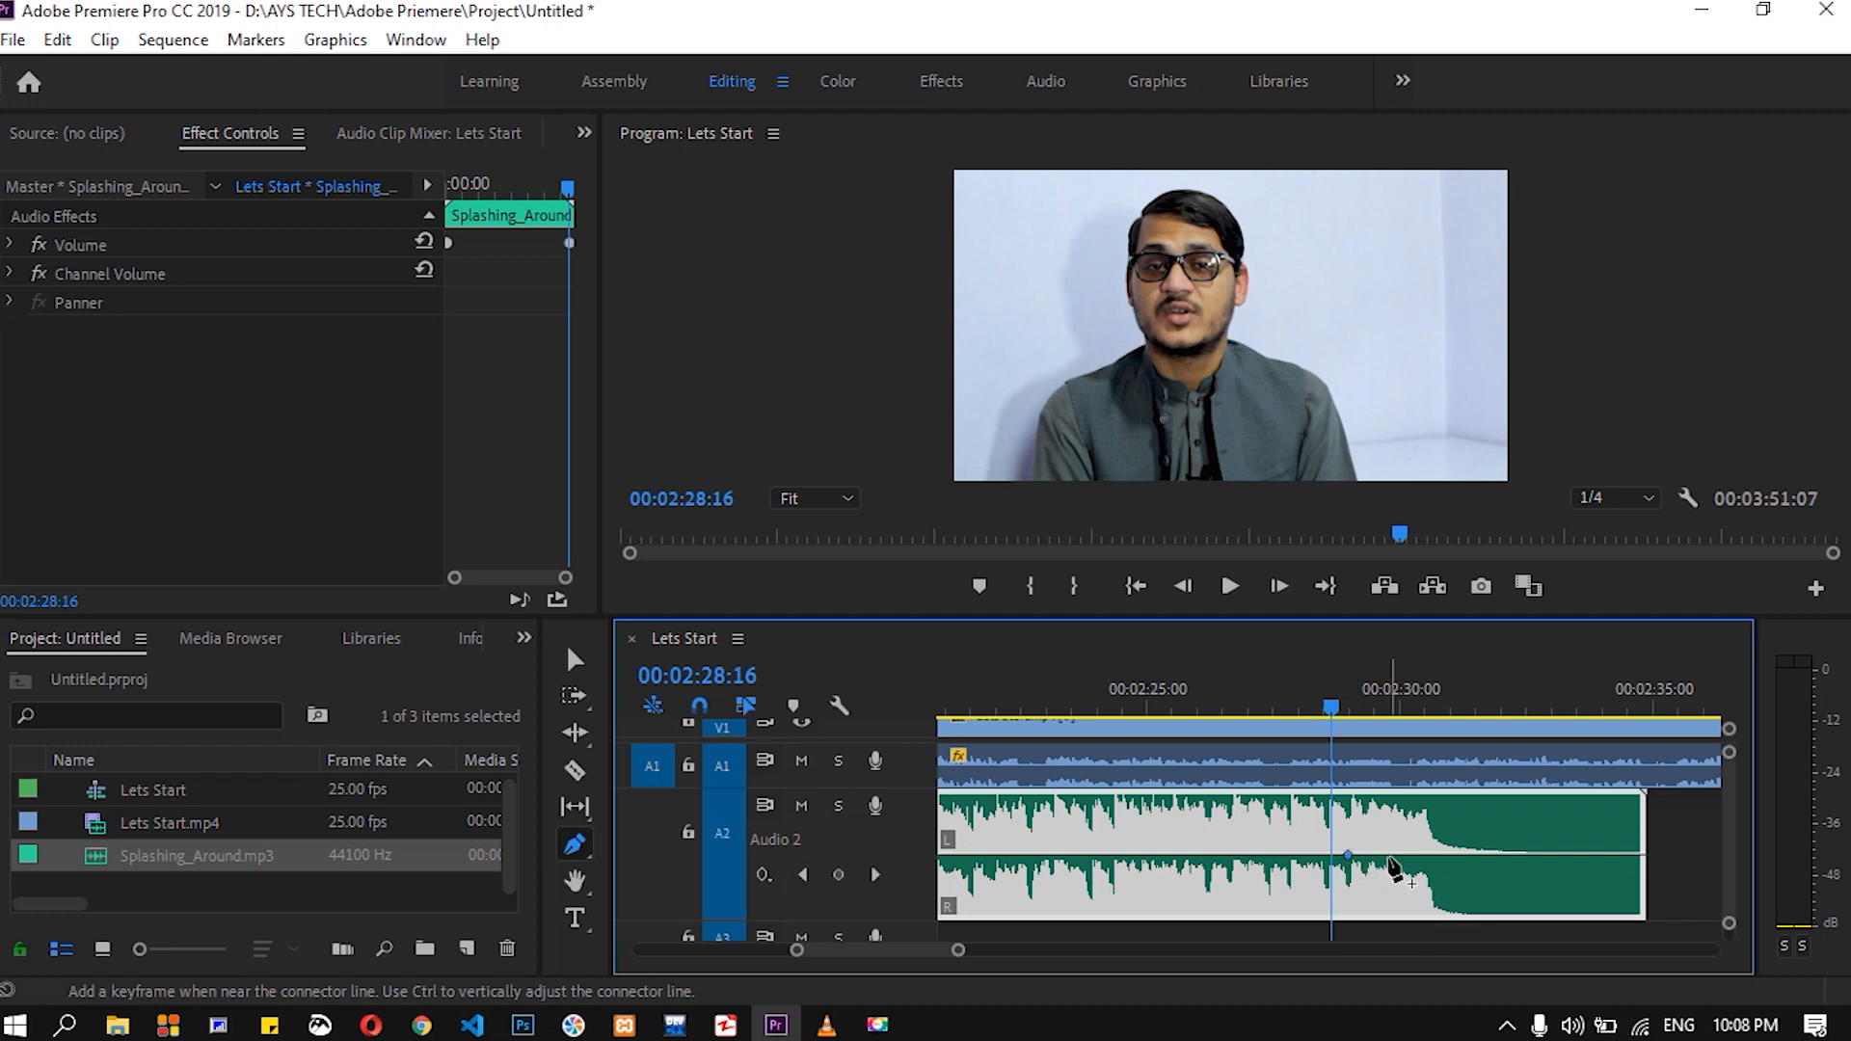
pyautogui.click(1495, 856)
pyautogui.moveTo(1496, 857); pyautogui.dragTo(1515, 911)
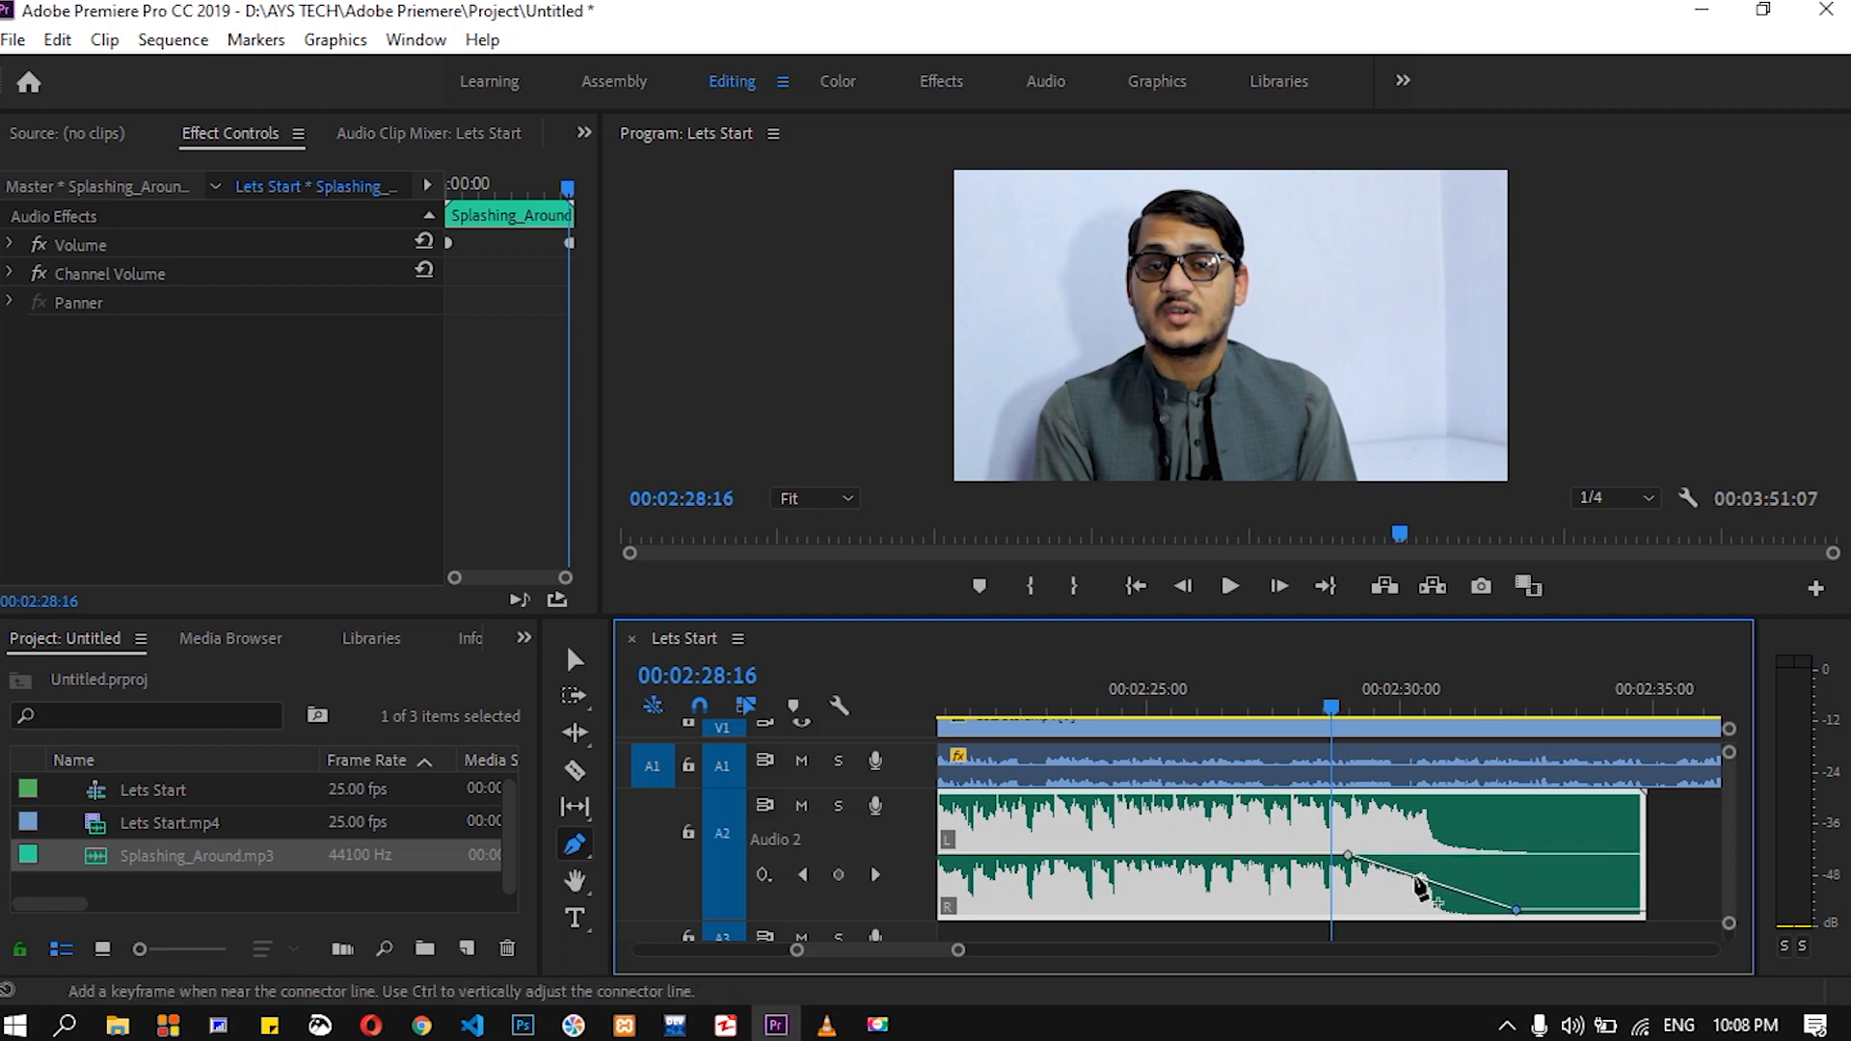
pyautogui.moveTo(1348, 855); pyautogui.dragTo(1283, 854)
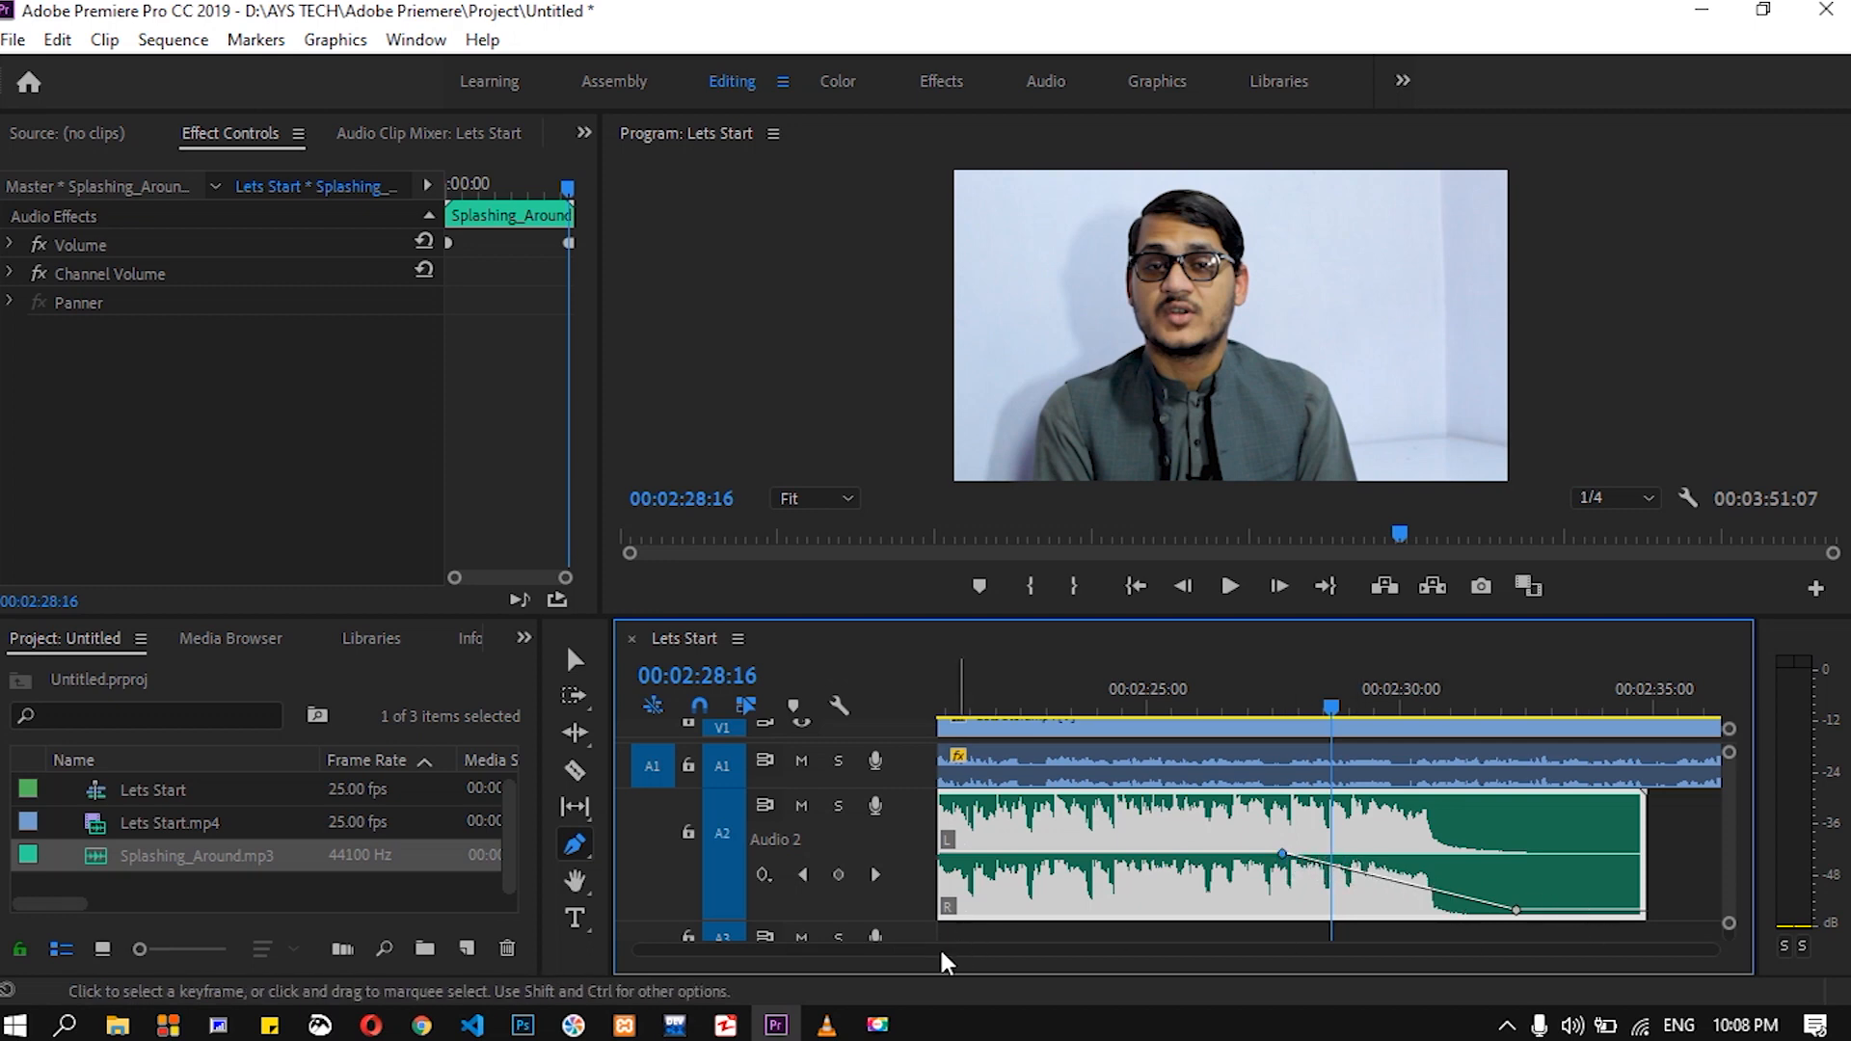
# - Lengthen the music's fade-in to end at about two seconds, mute track A1 and play the fade from the sequence start
pyautogui.moveTo(916, 946); pyautogui.dragTo(725, 951)
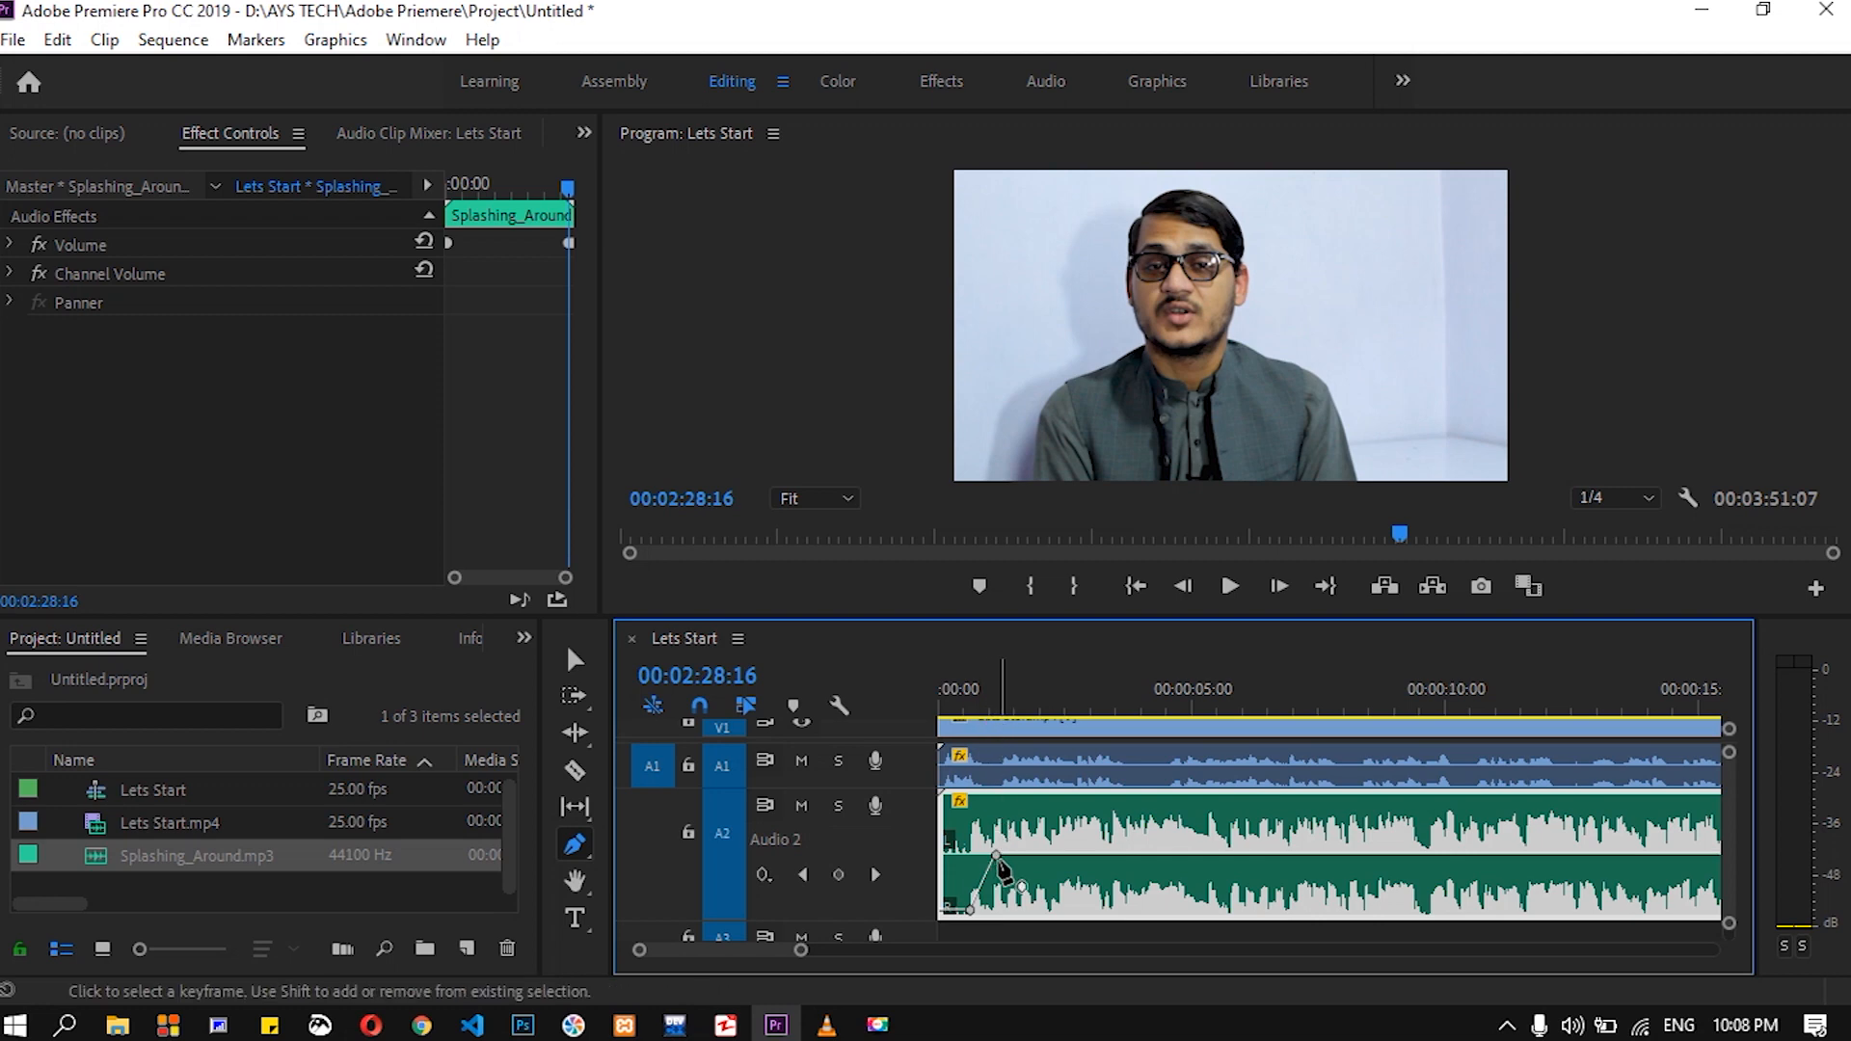
pyautogui.moveTo(996, 855); pyautogui.dragTo(1034, 854)
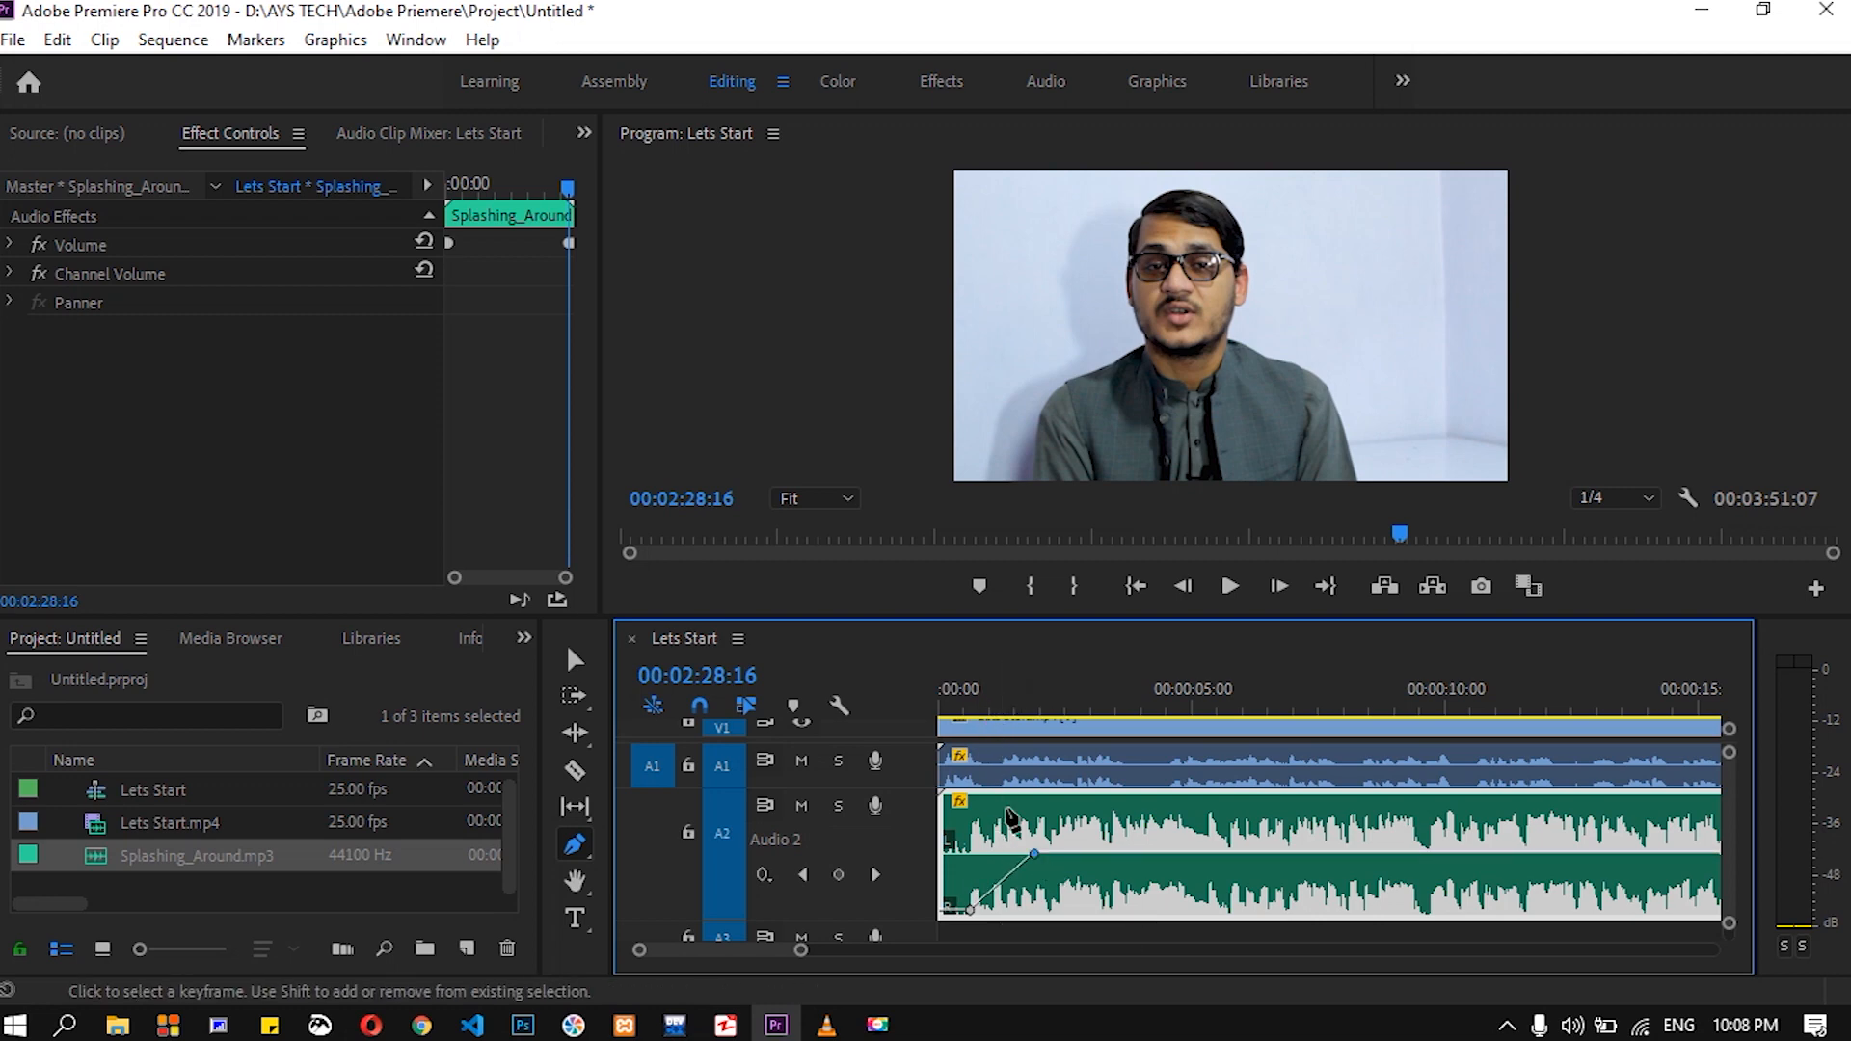
pyautogui.click(930, 704)
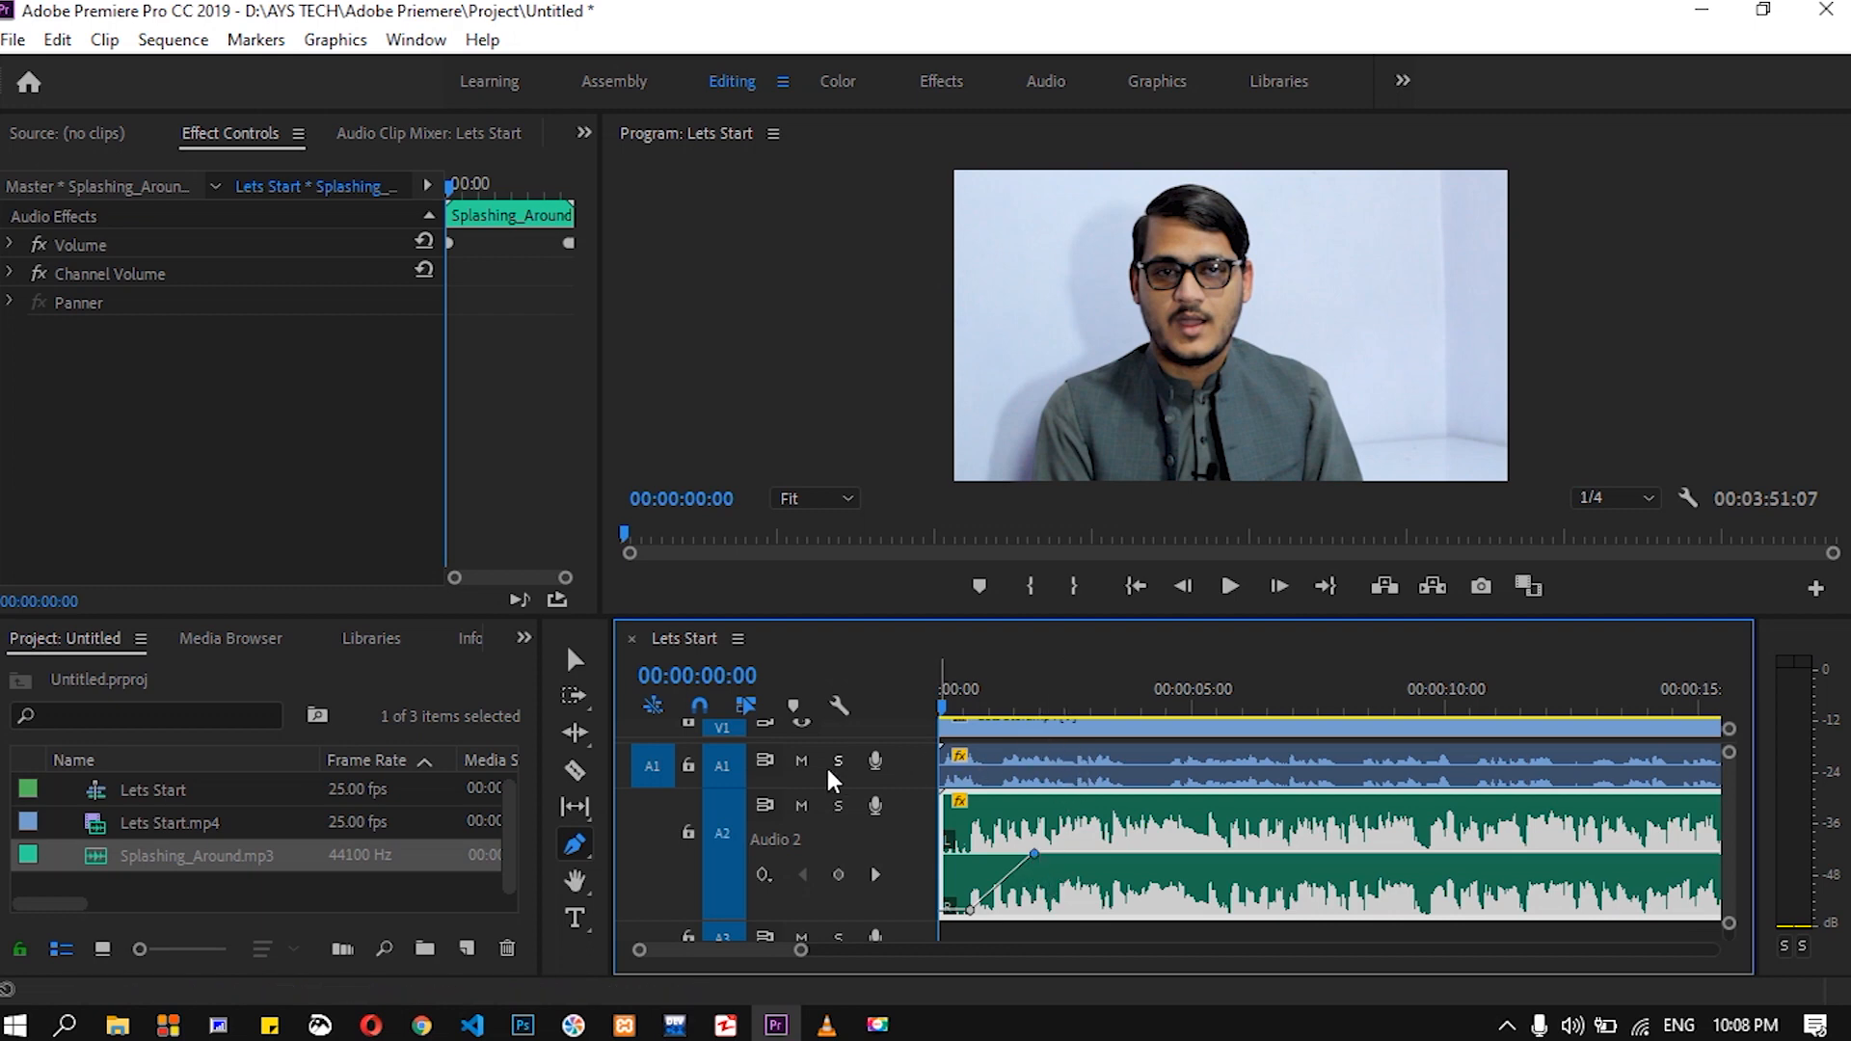
pyautogui.click(801, 760)
pyautogui.press('space')
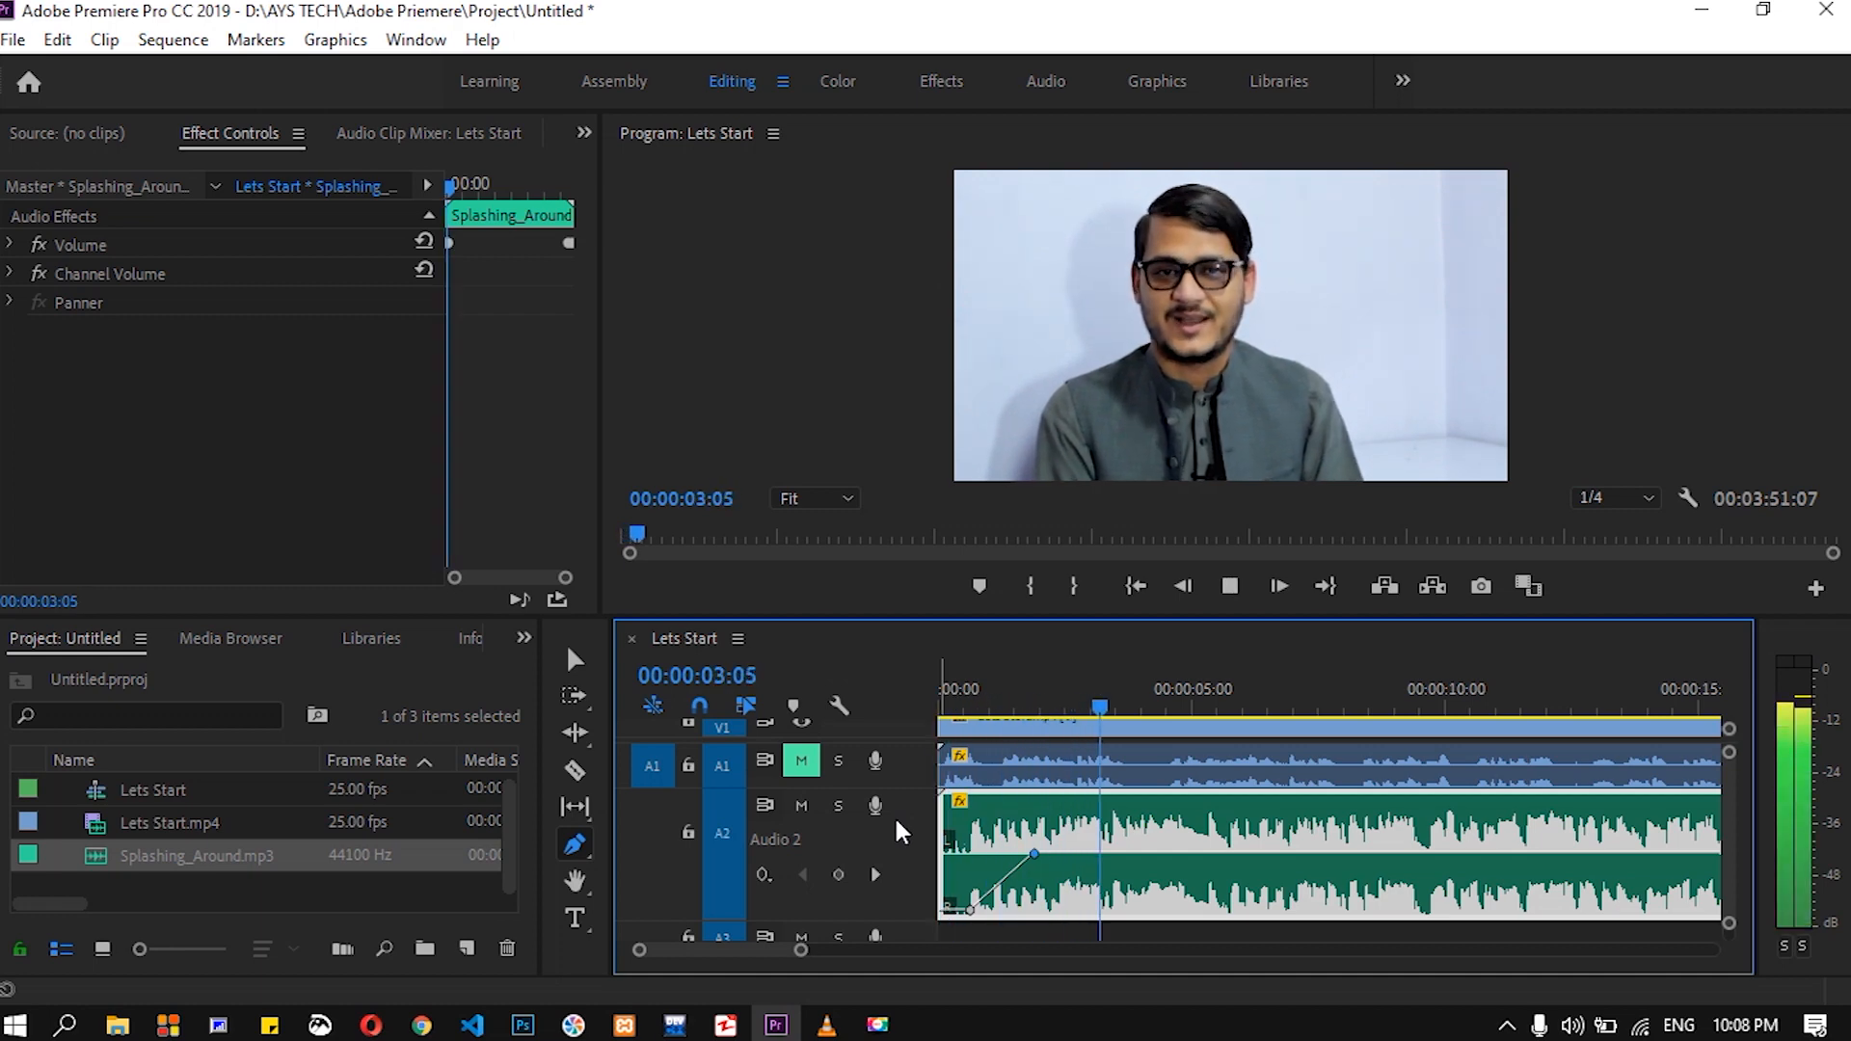
pyautogui.press('space')
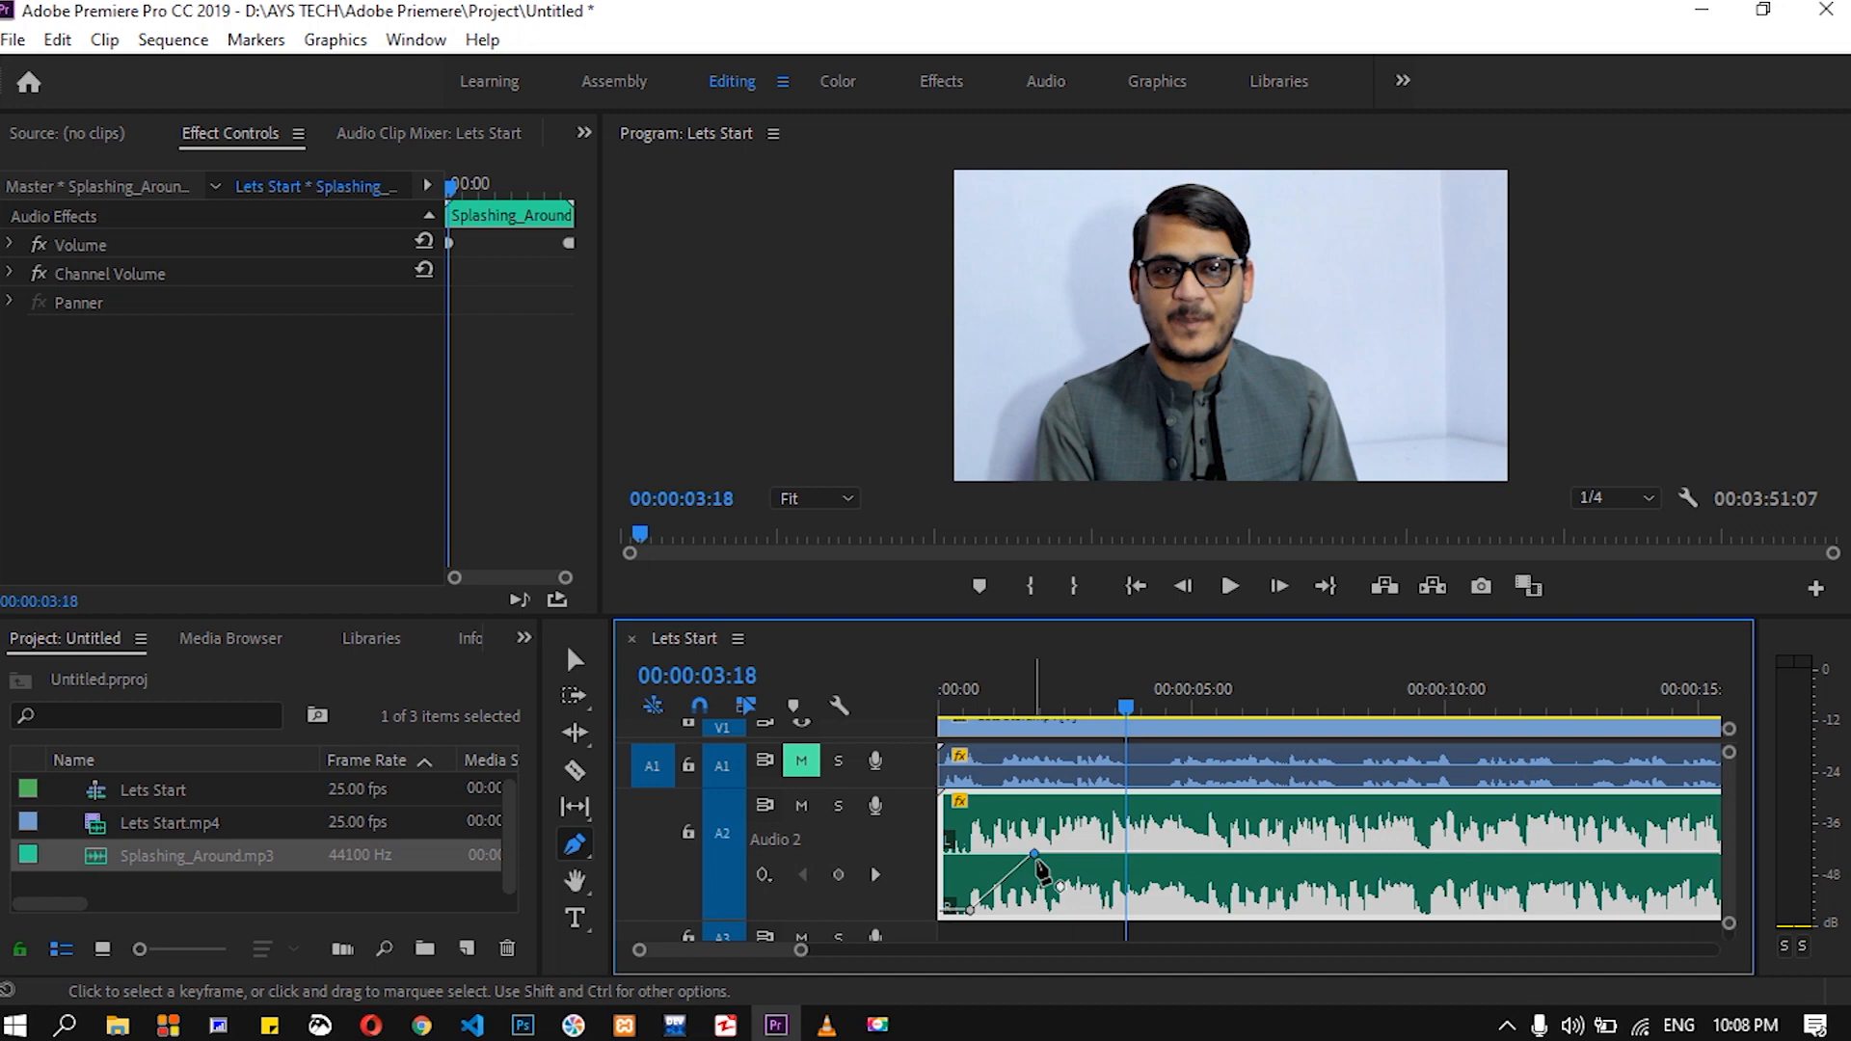
# - Extend the music's fade-in to end at about four seconds and play it again from the sequence start
pyautogui.moveTo(1037, 855); pyautogui.dragTo(1145, 855)
pyautogui.moveTo(1133, 704); pyautogui.dragTo(921, 713)
pyautogui.press('space')
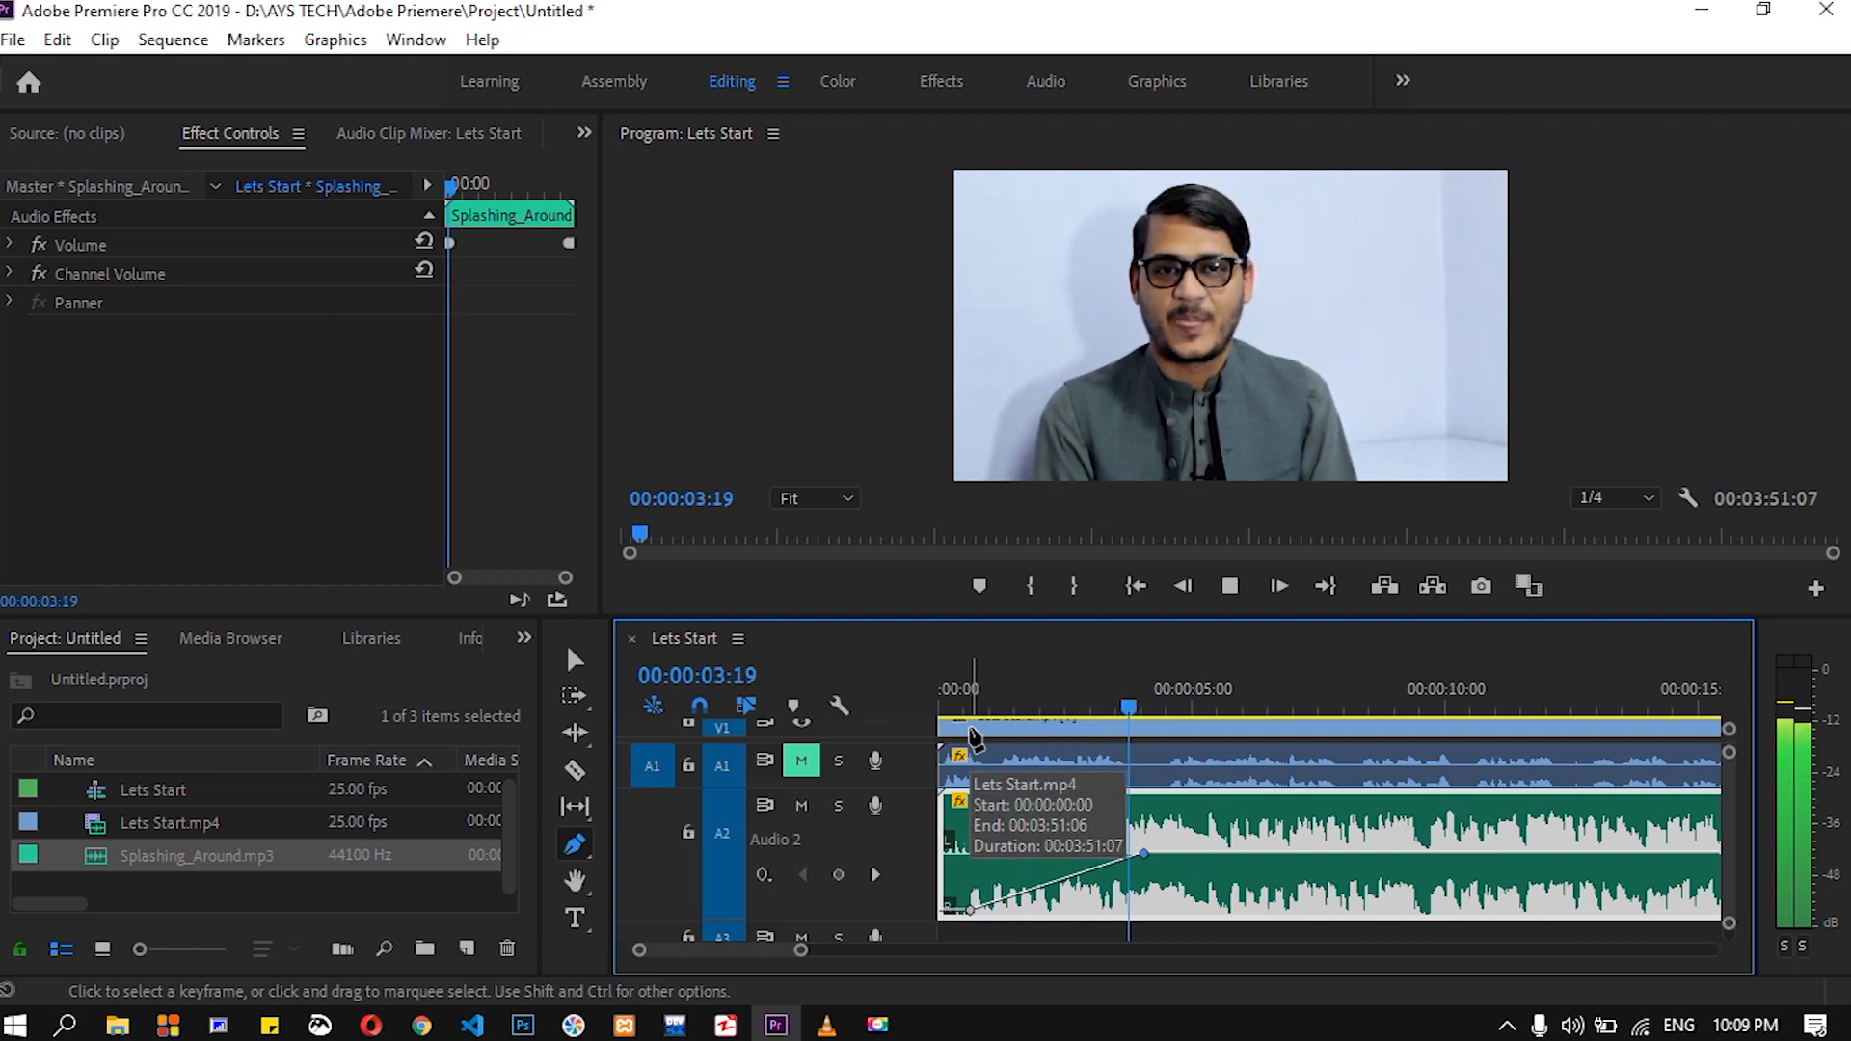
pyautogui.press('space')
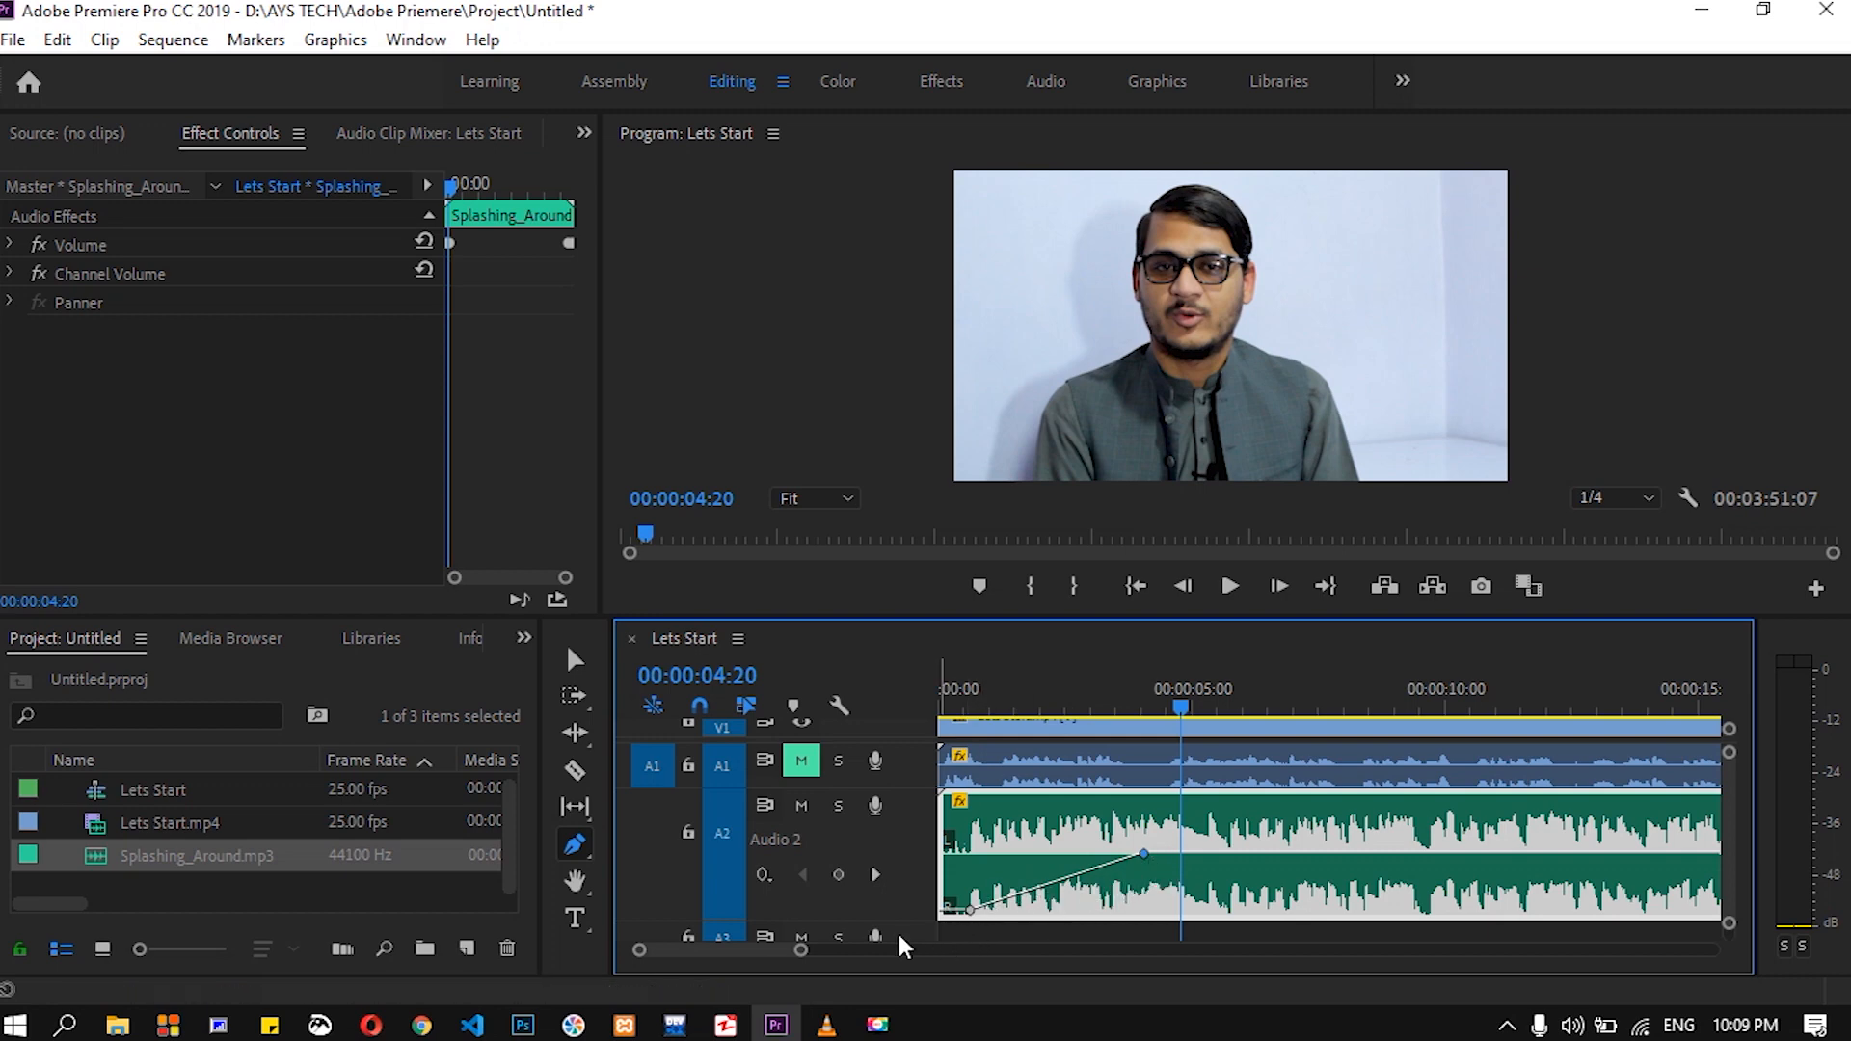
# - Move the starting keyframe of the music's fade-out earlier to about 00:02:21 and play through the fade-out
pyautogui.moveTo(801, 954); pyautogui.dragTo(947, 953)
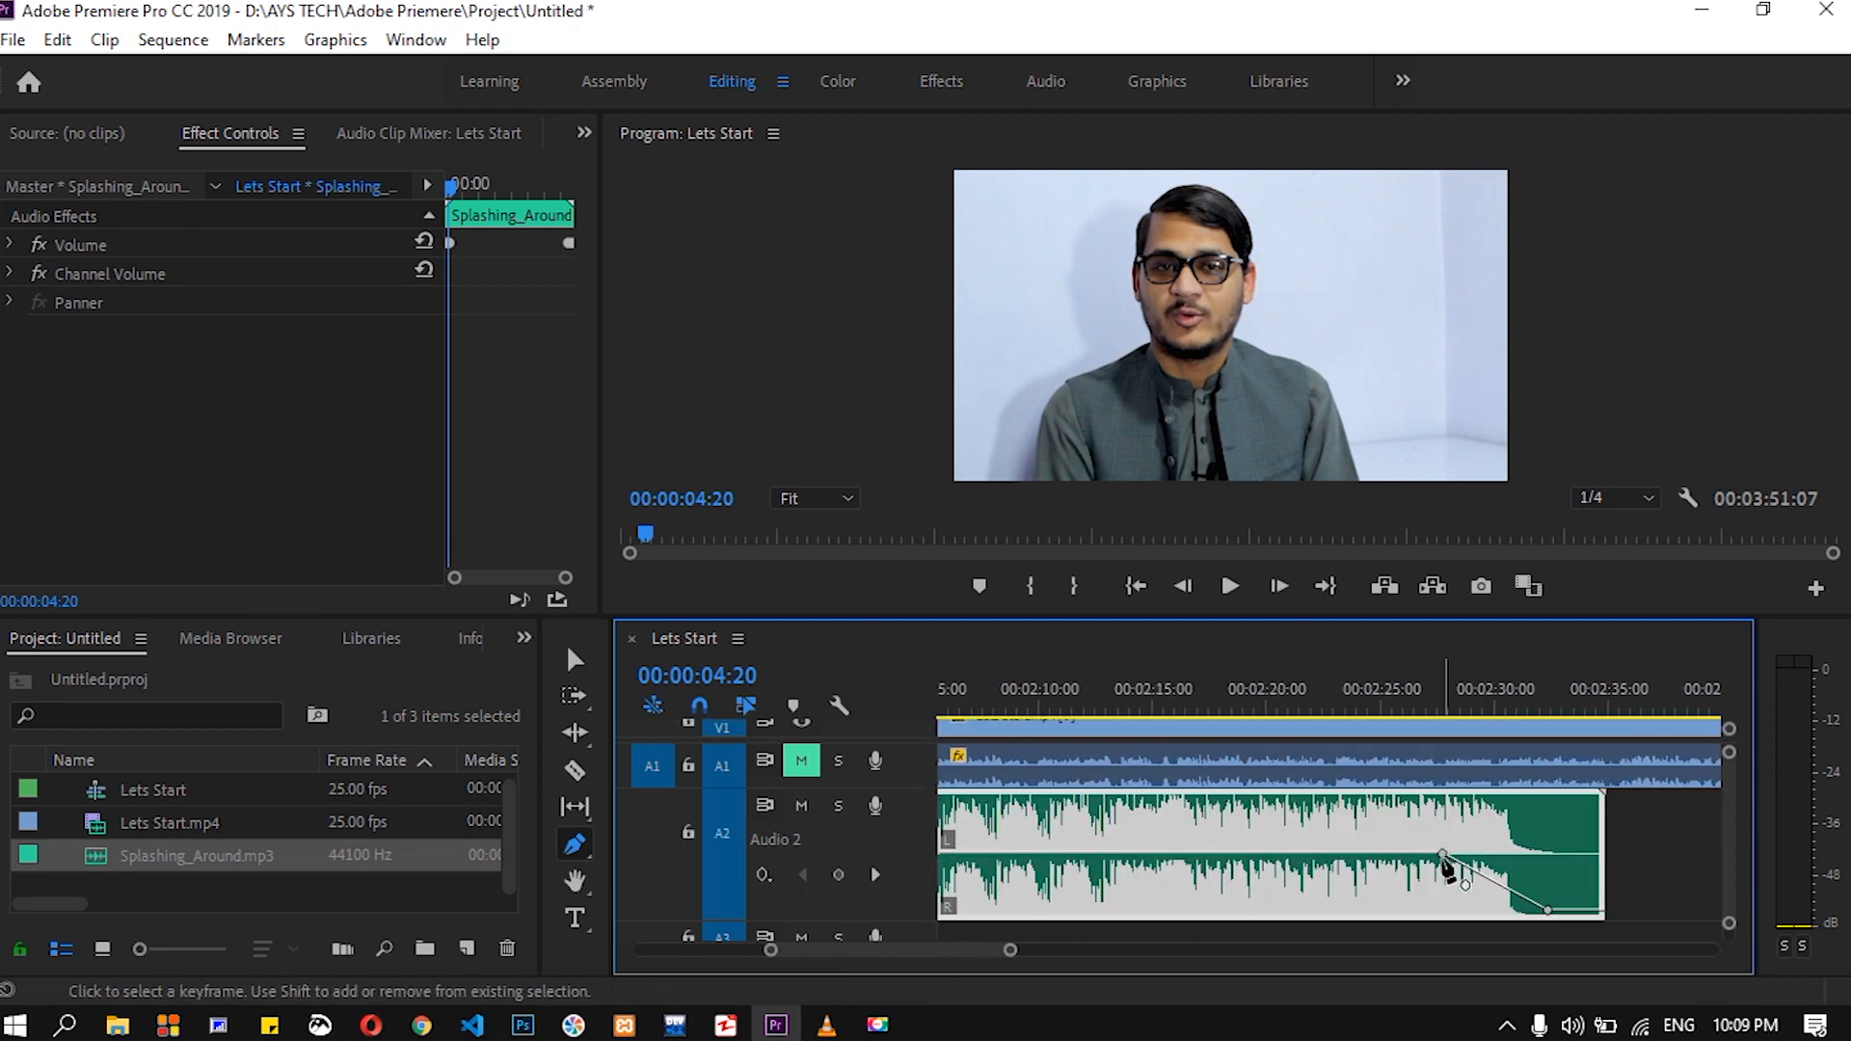
pyautogui.moveTo(1443, 855); pyautogui.dragTo(1301, 855)
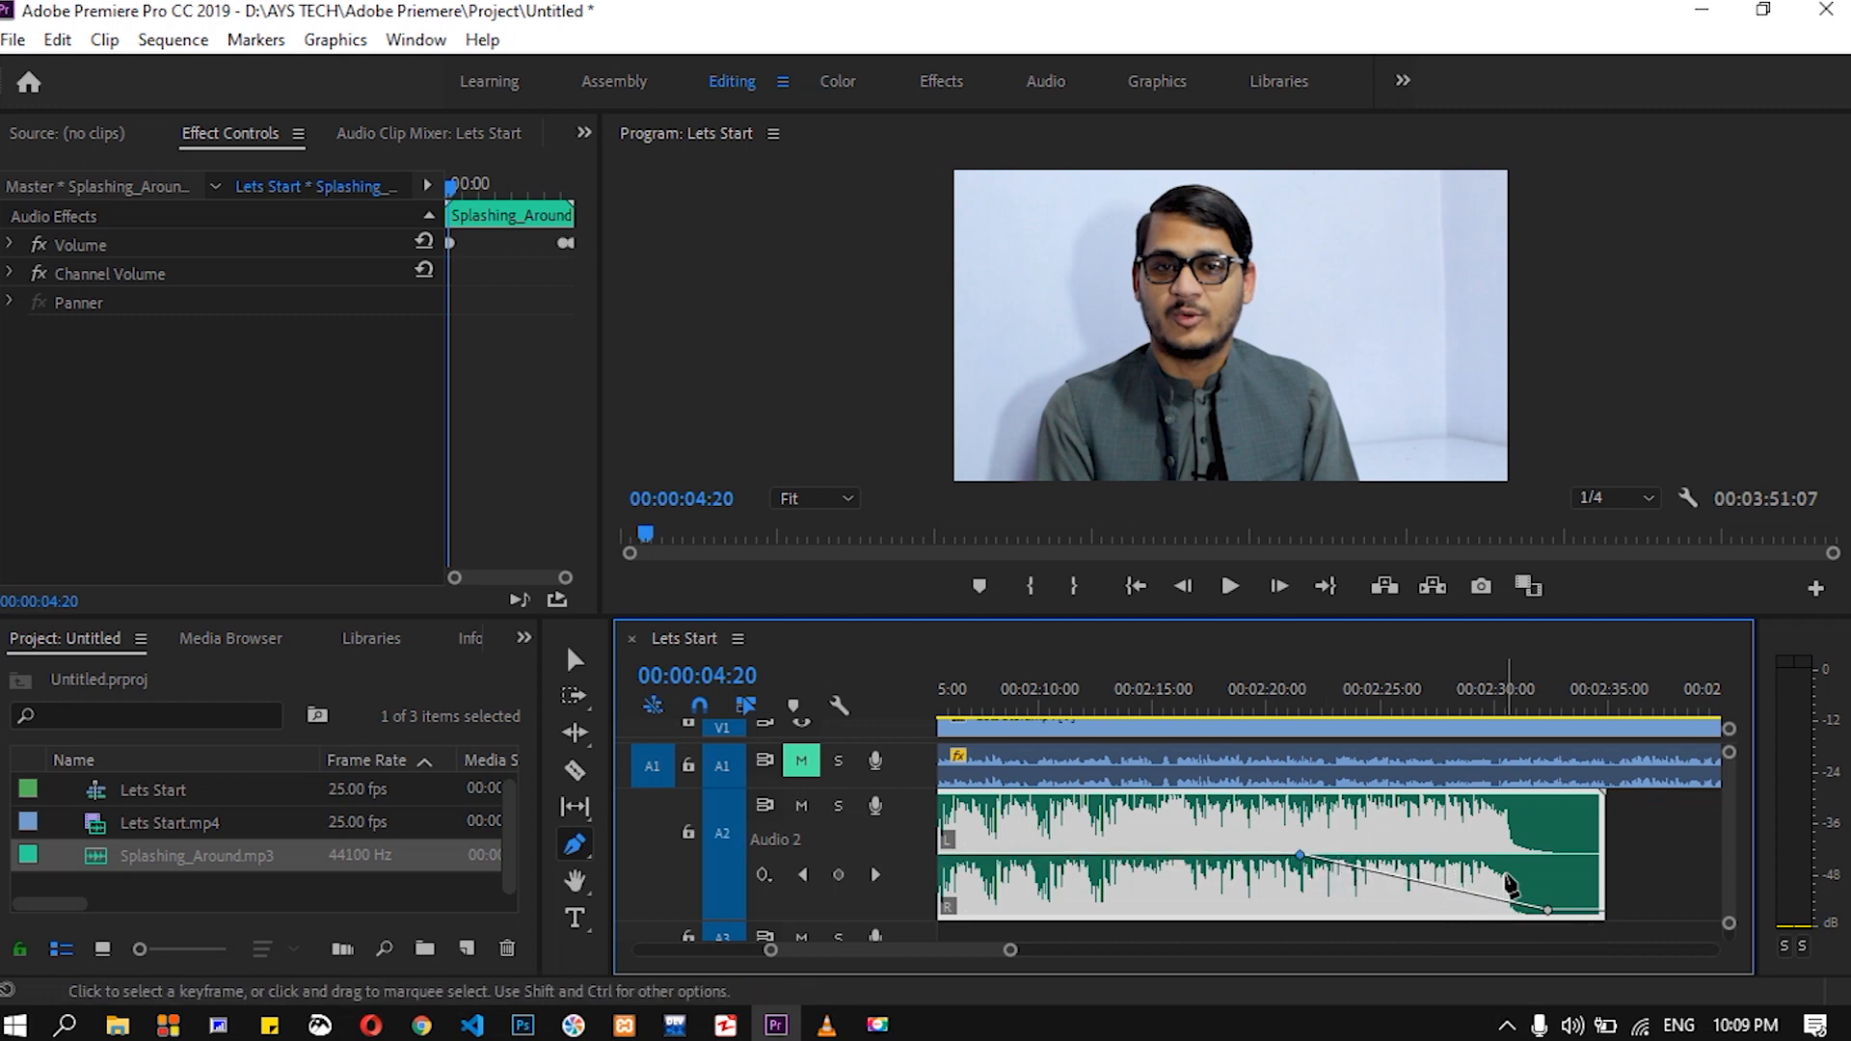
pyautogui.click(1287, 704)
pyautogui.press('space')
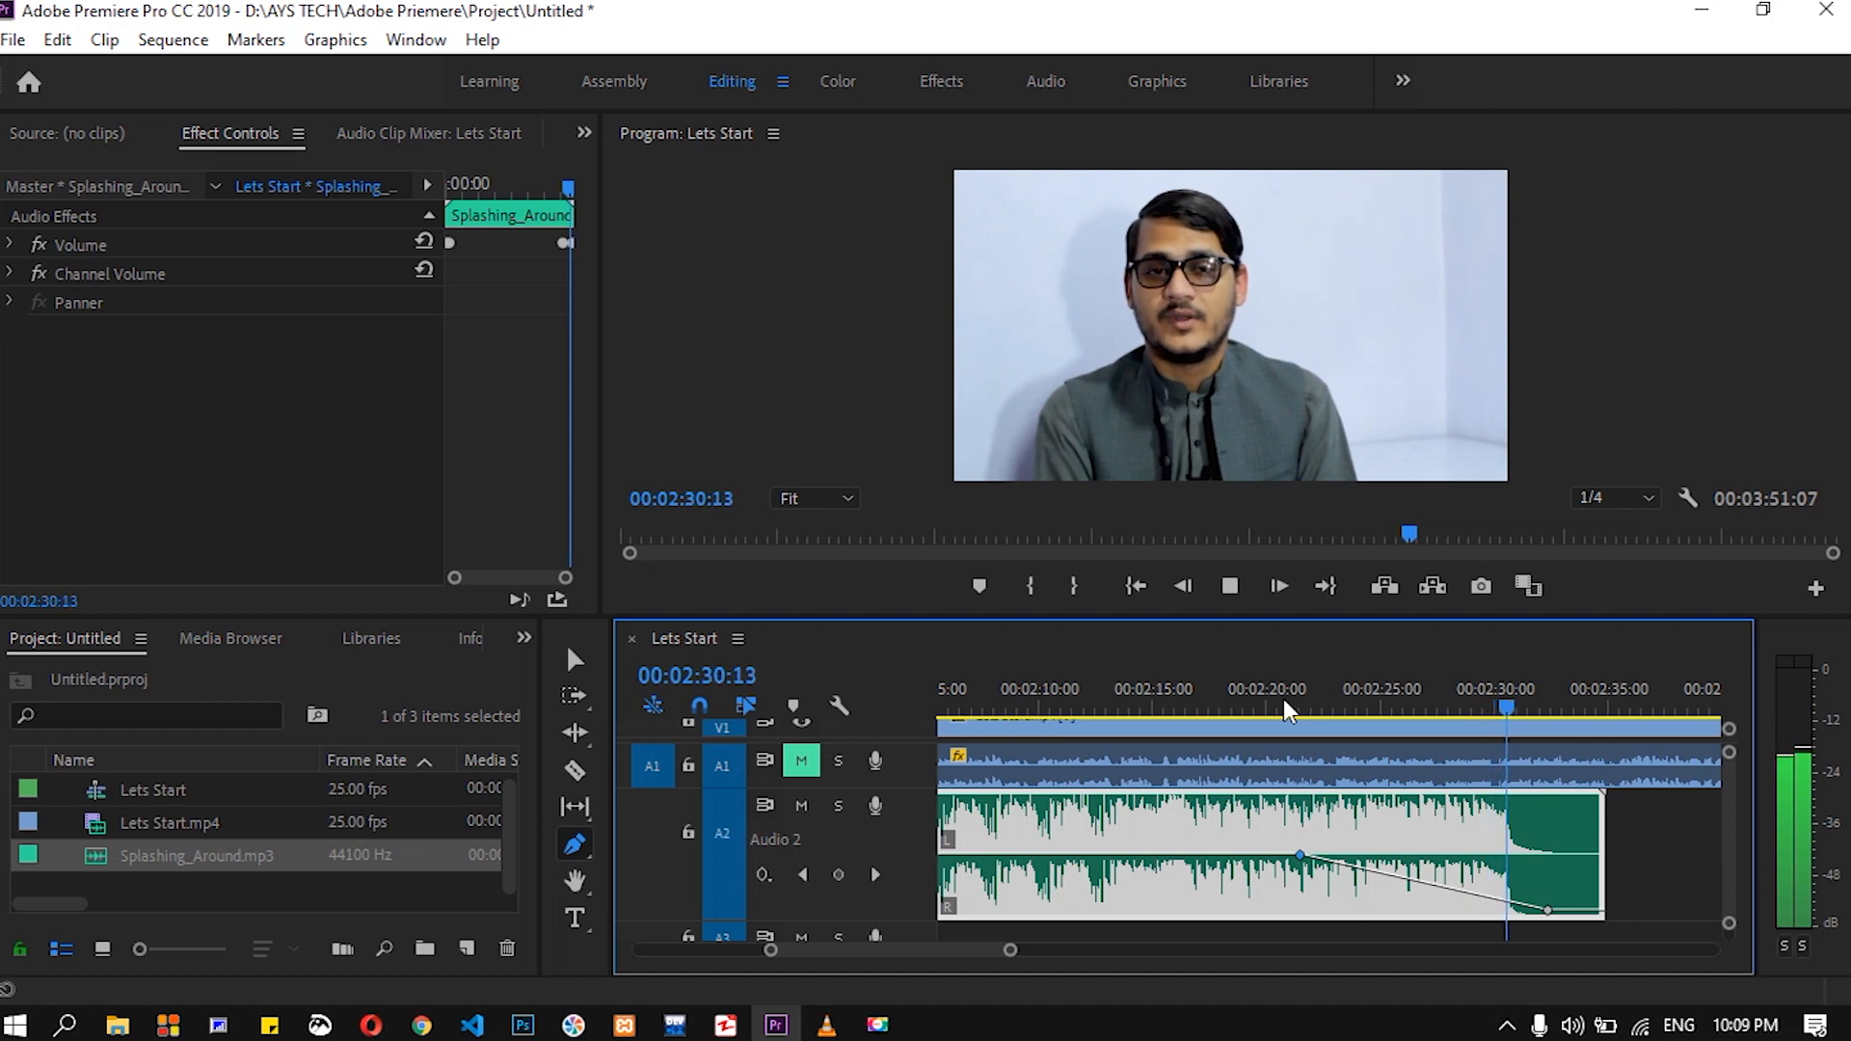
pyautogui.press('space')
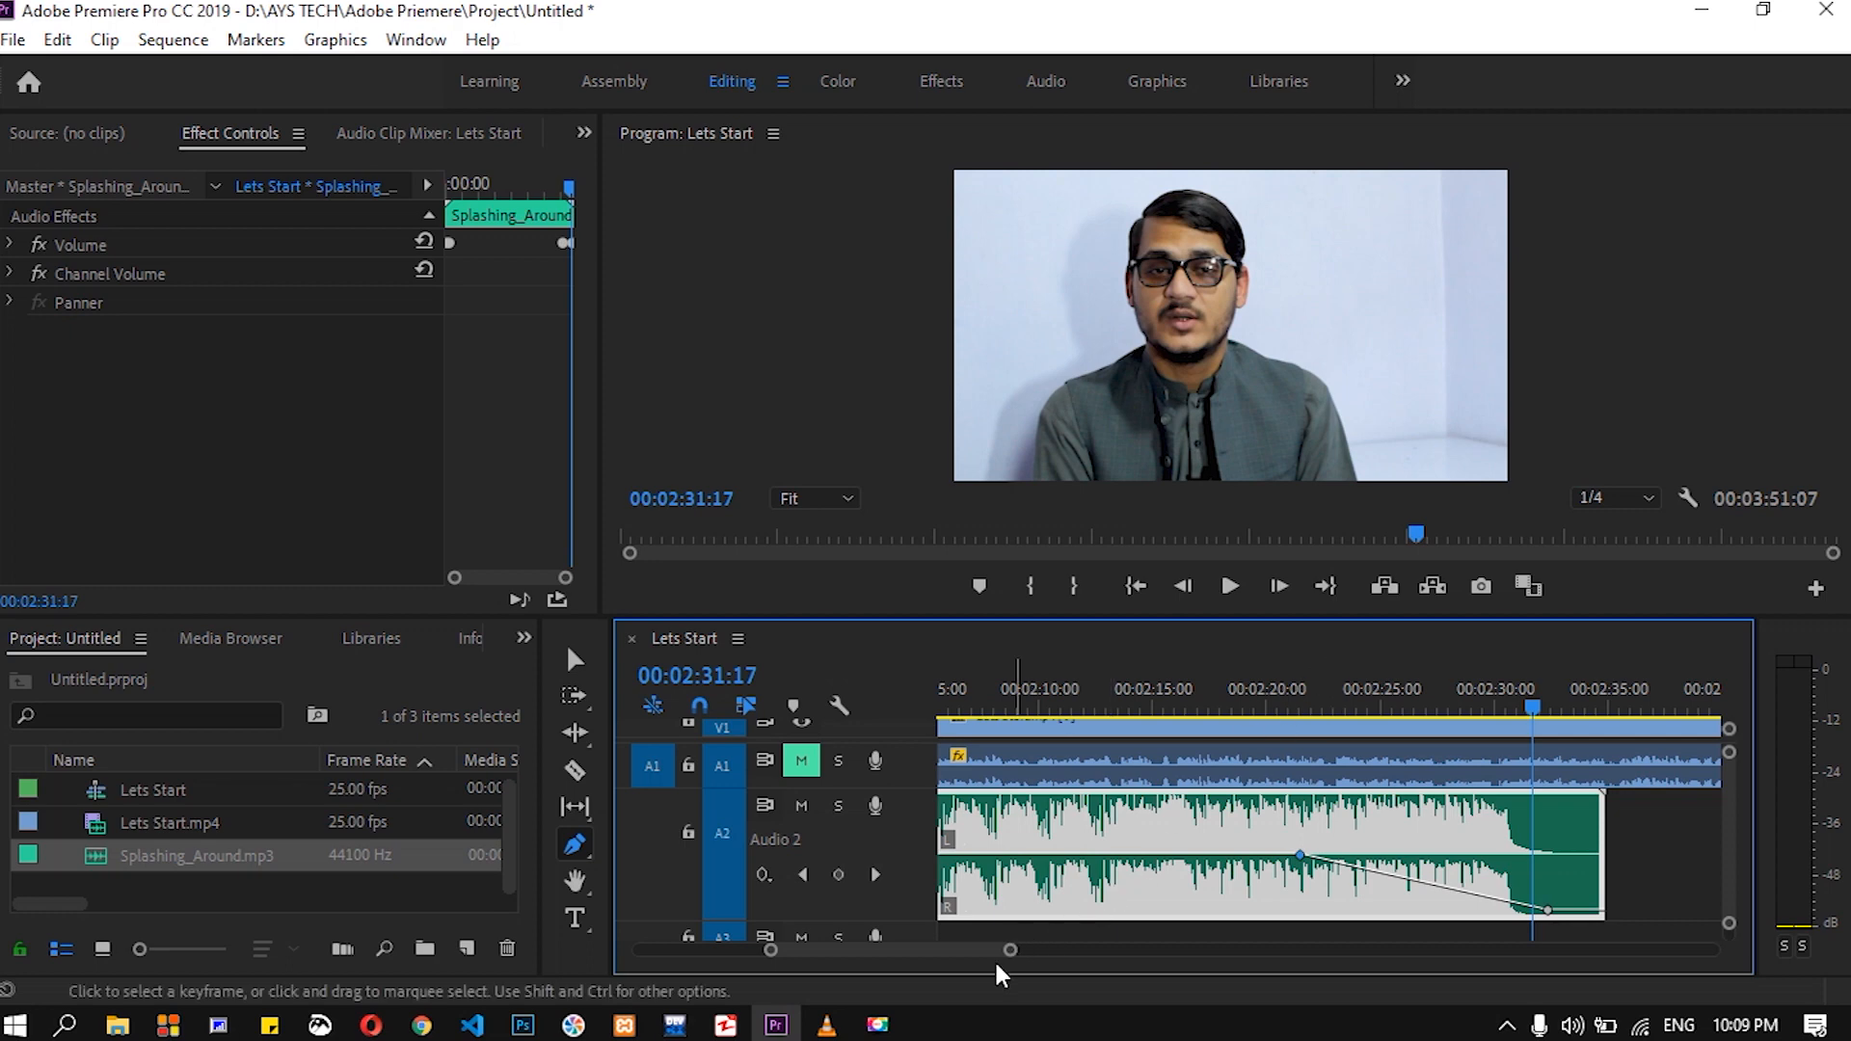
# - Set the playhead to 00:00:27:03 and fade the music down between a full-level keyframe at about 16 seconds and a lowered one at about 25 seconds
pyautogui.moveTo(1009, 950); pyautogui.dragTo(1122, 952)
pyautogui.moveTo(1162, 962); pyautogui.dragTo(893, 968)
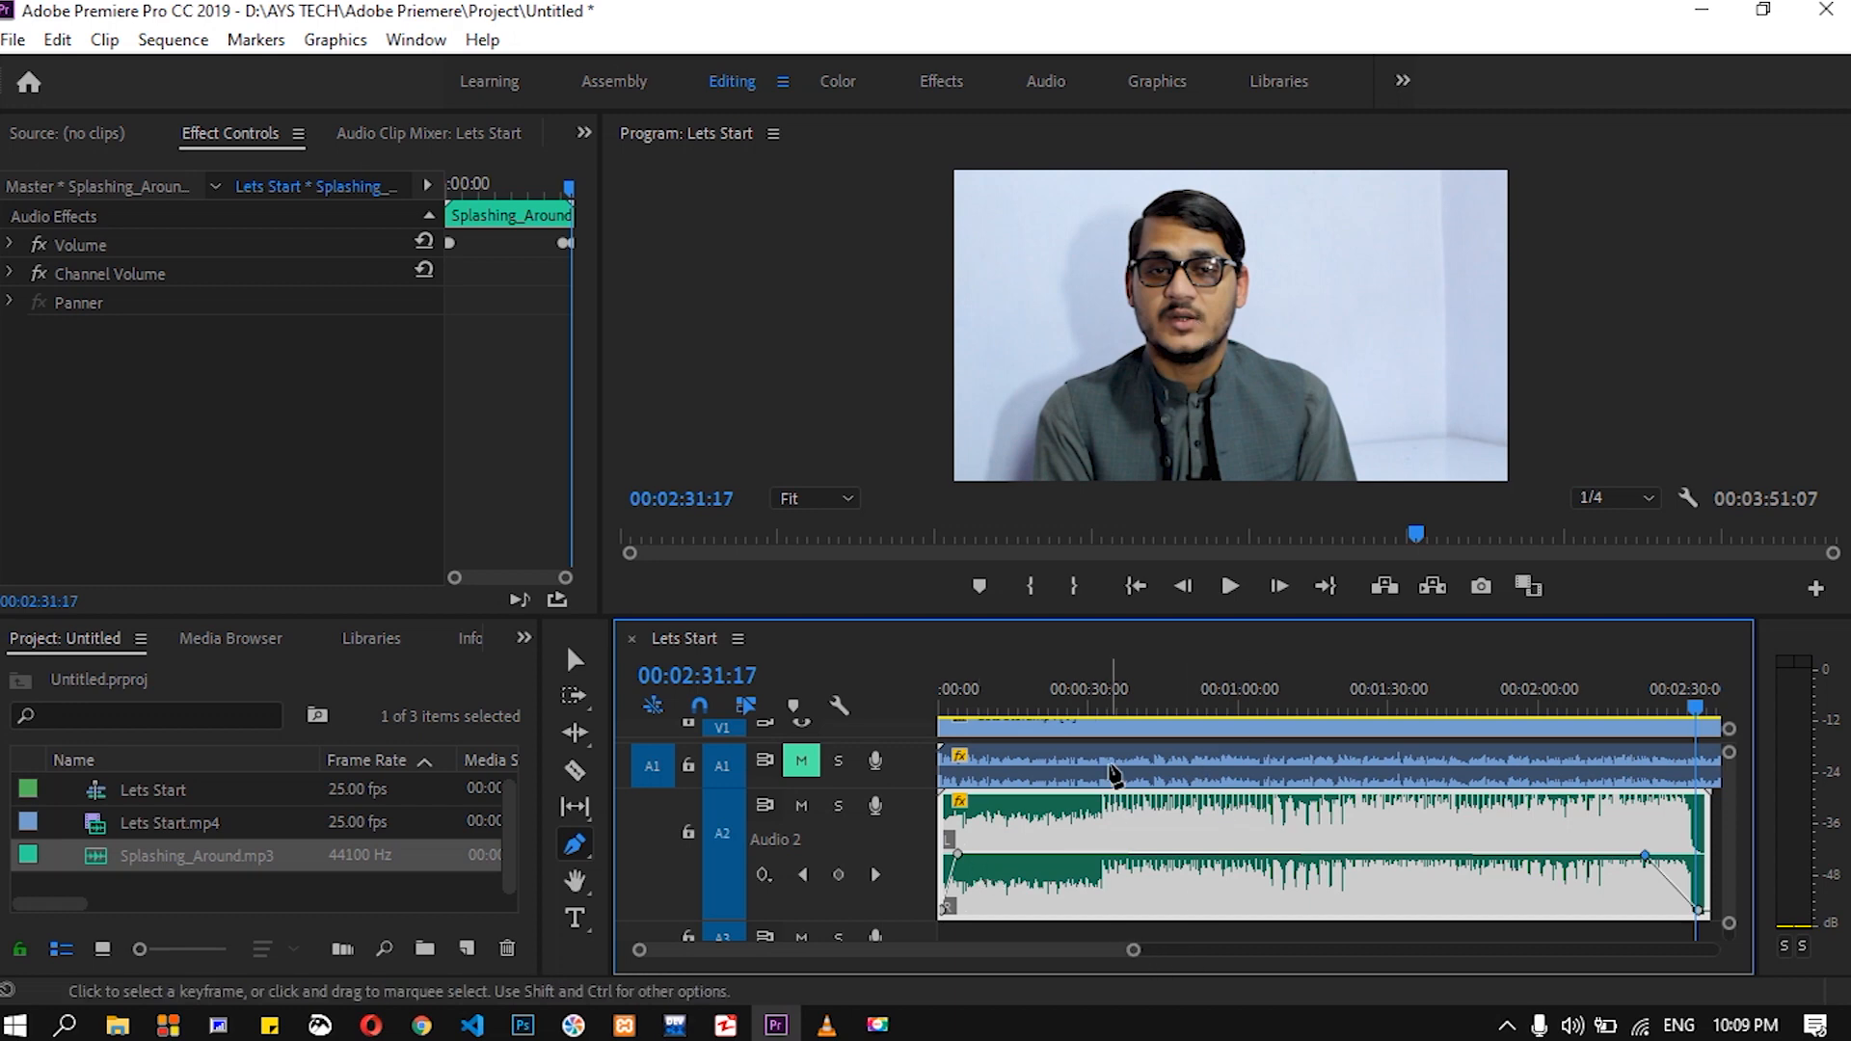
pyautogui.click(1074, 698)
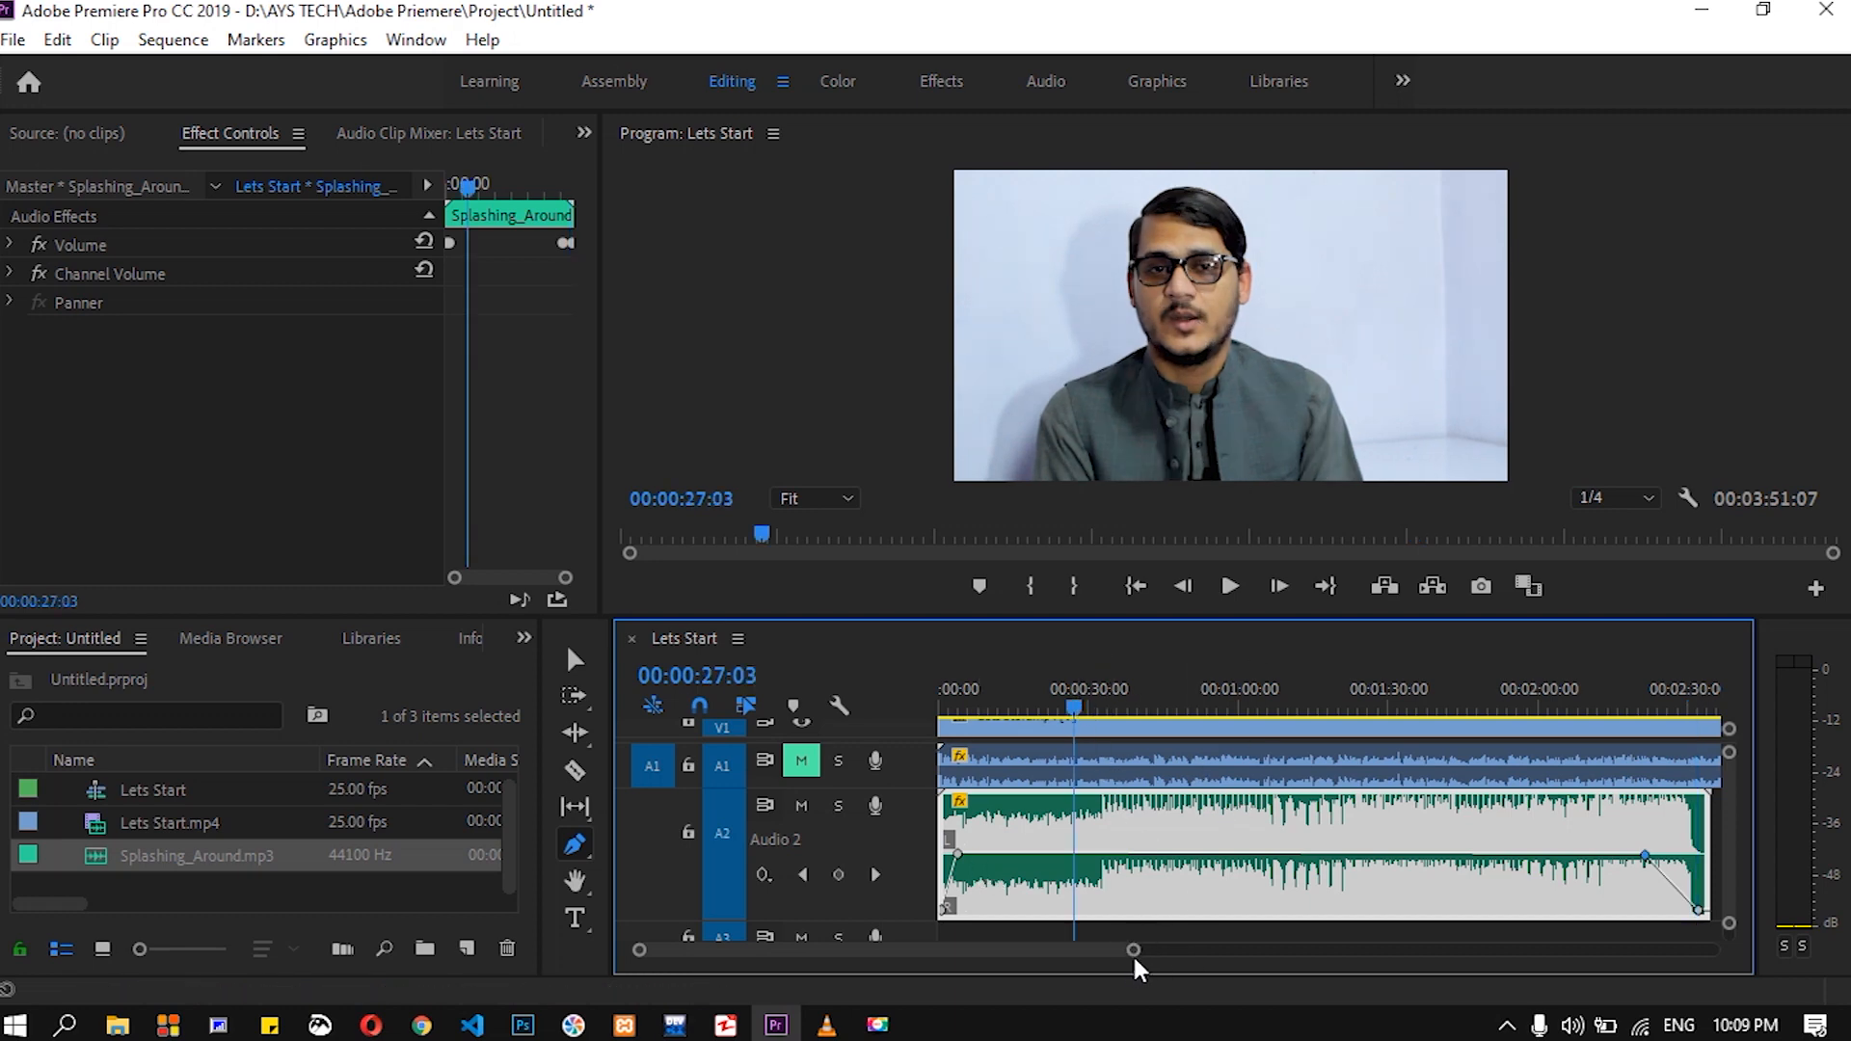
pyautogui.moveTo(1133, 953); pyautogui.dragTo(919, 951)
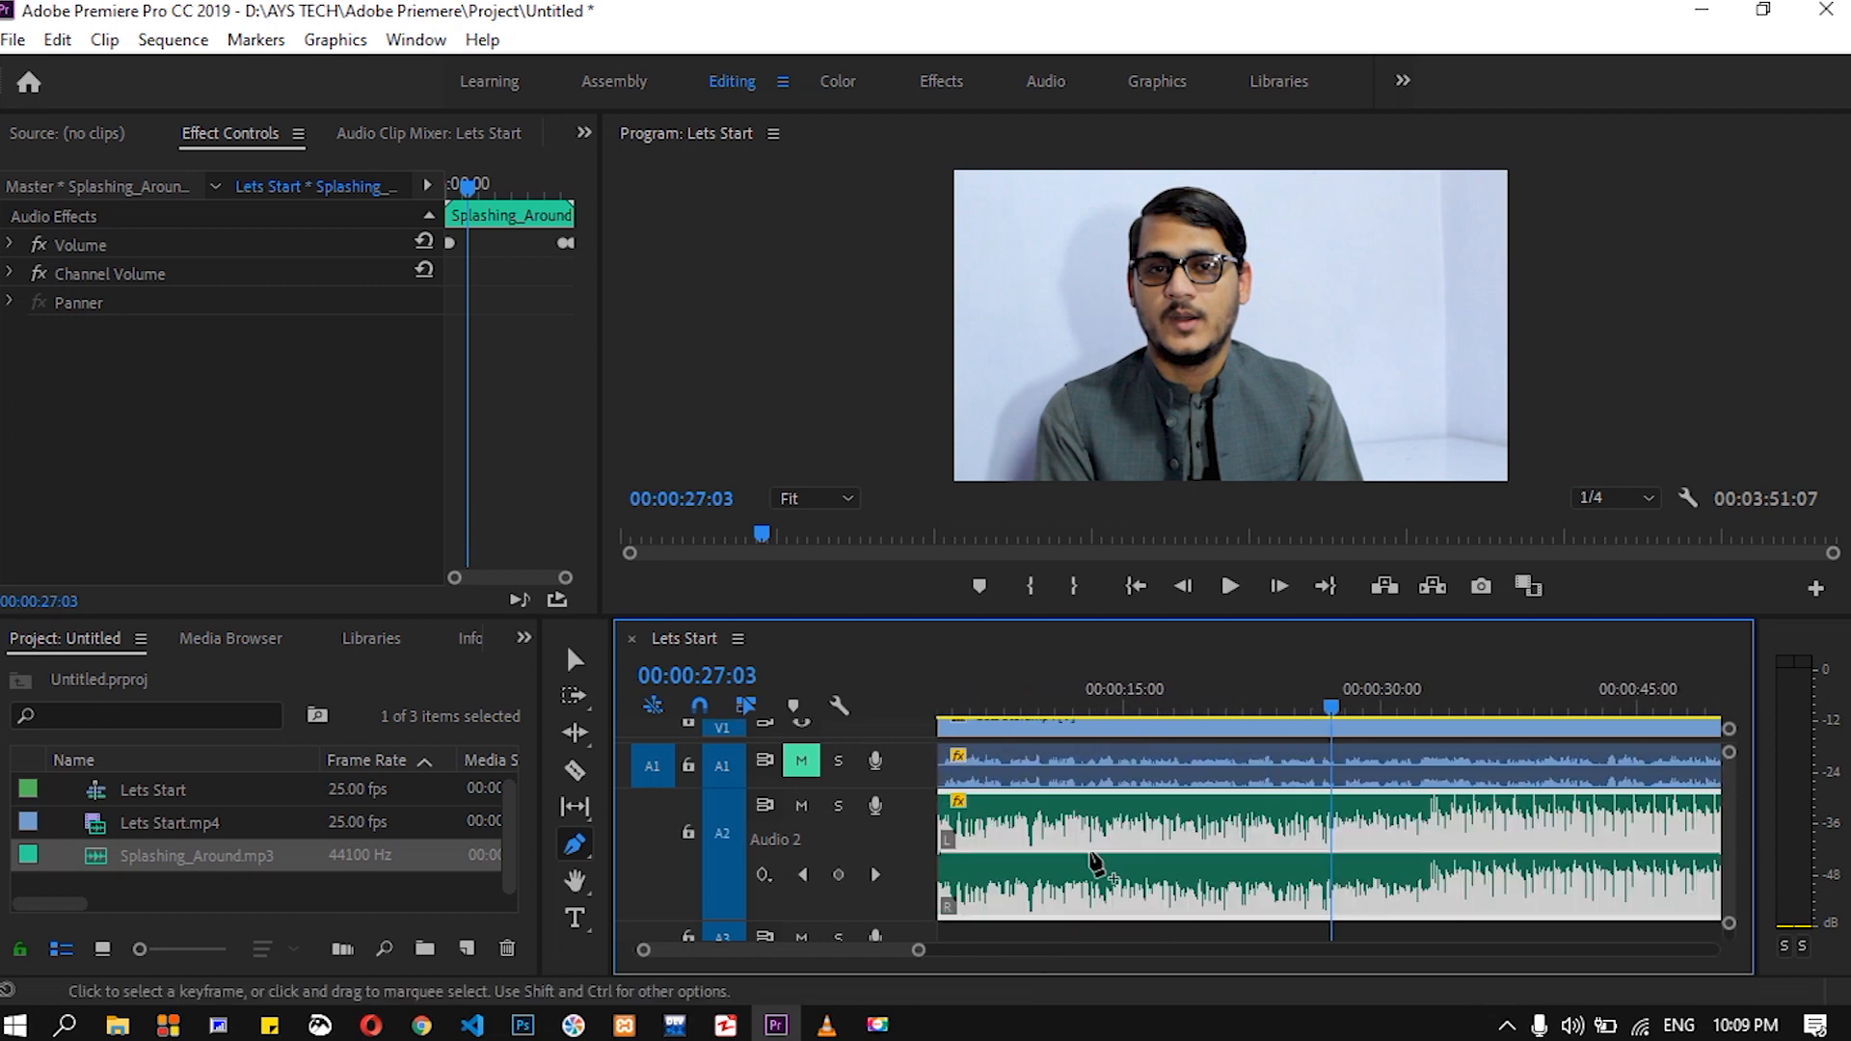
pyautogui.moveTo(865, 949); pyautogui.dragTo(831, 939)
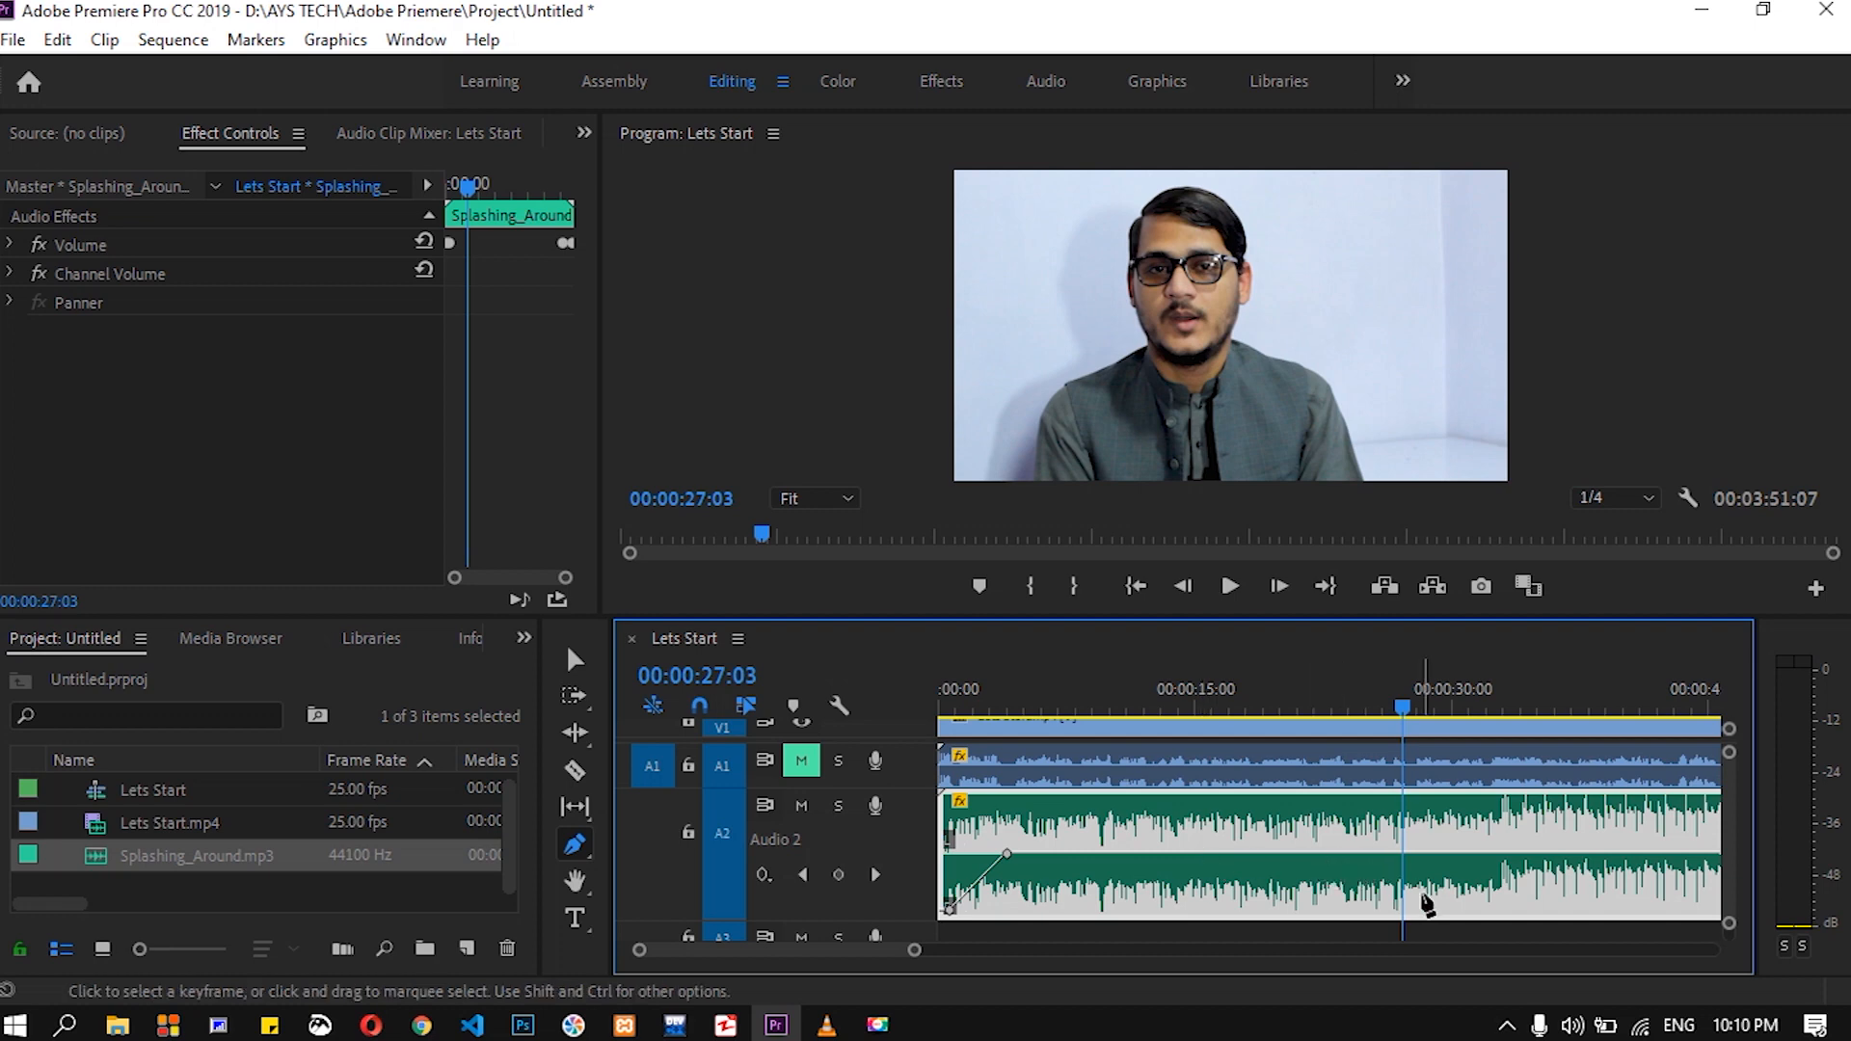
pyautogui.click(1262, 854)
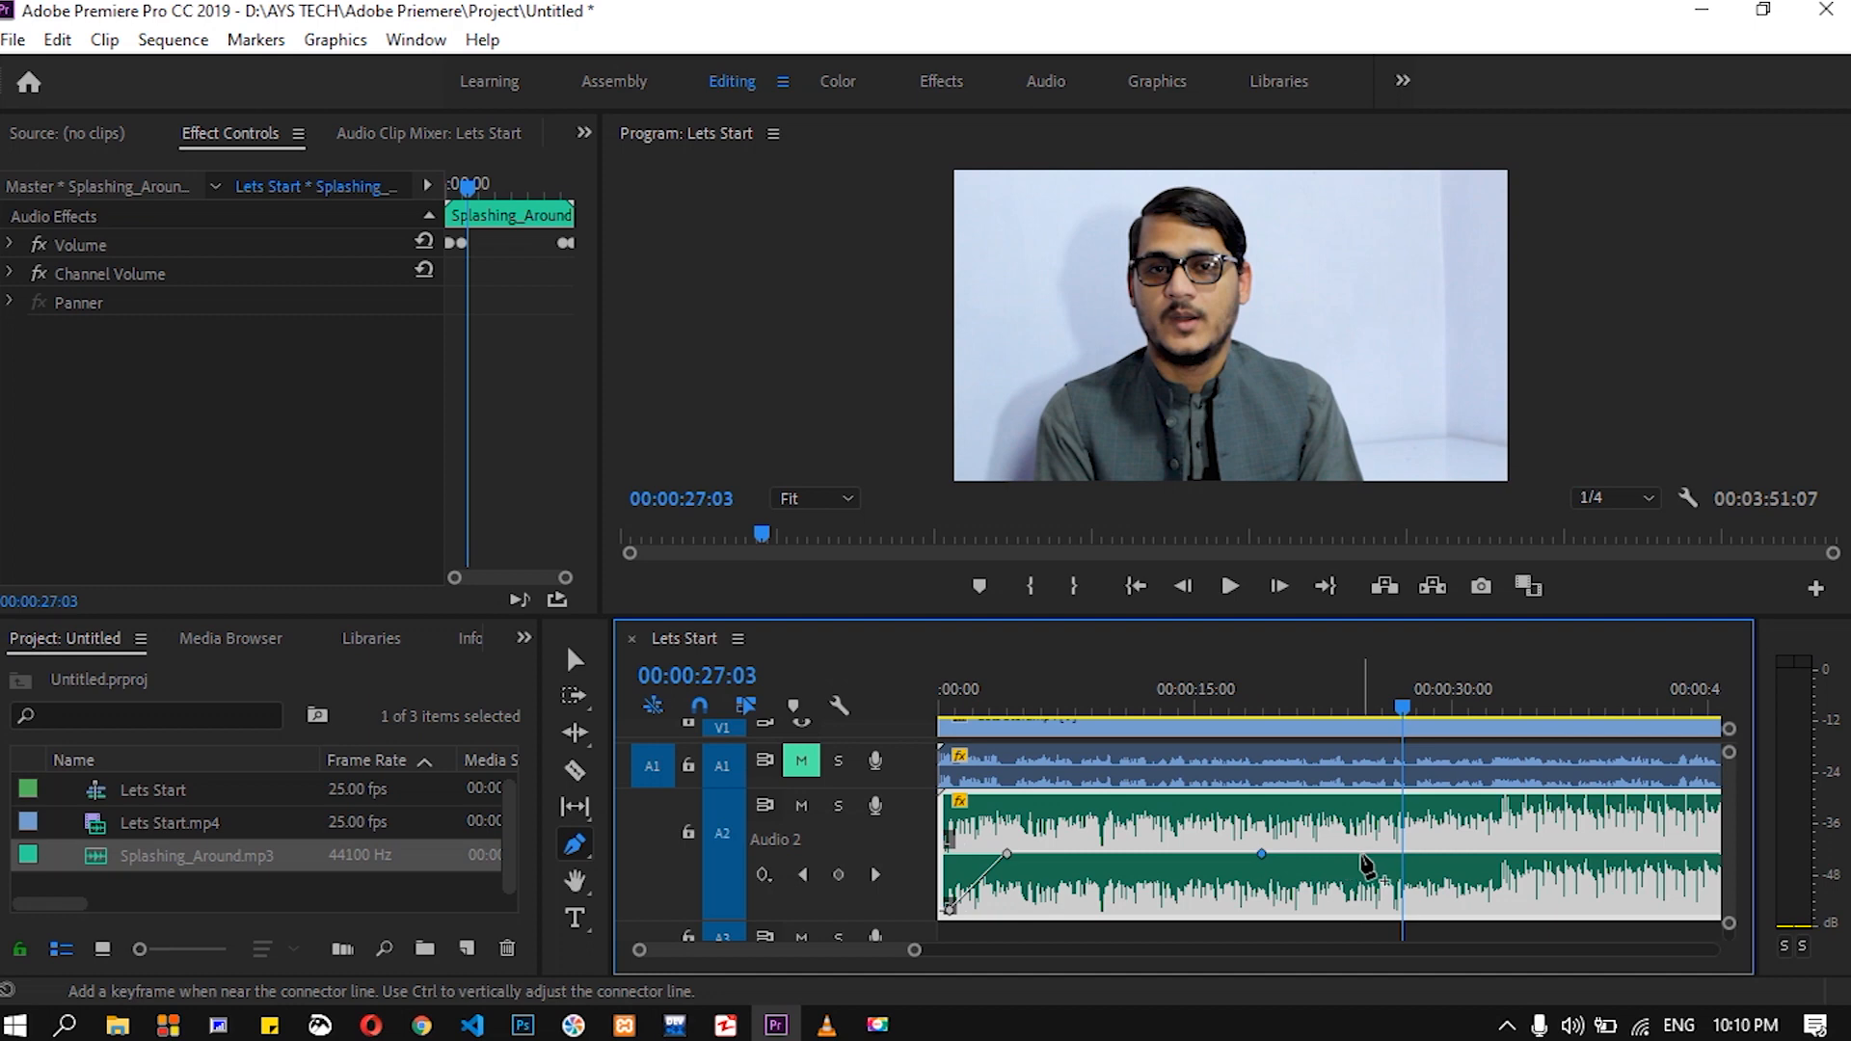
pyautogui.moveTo(1364, 855); pyautogui.dragTo(1362, 909)
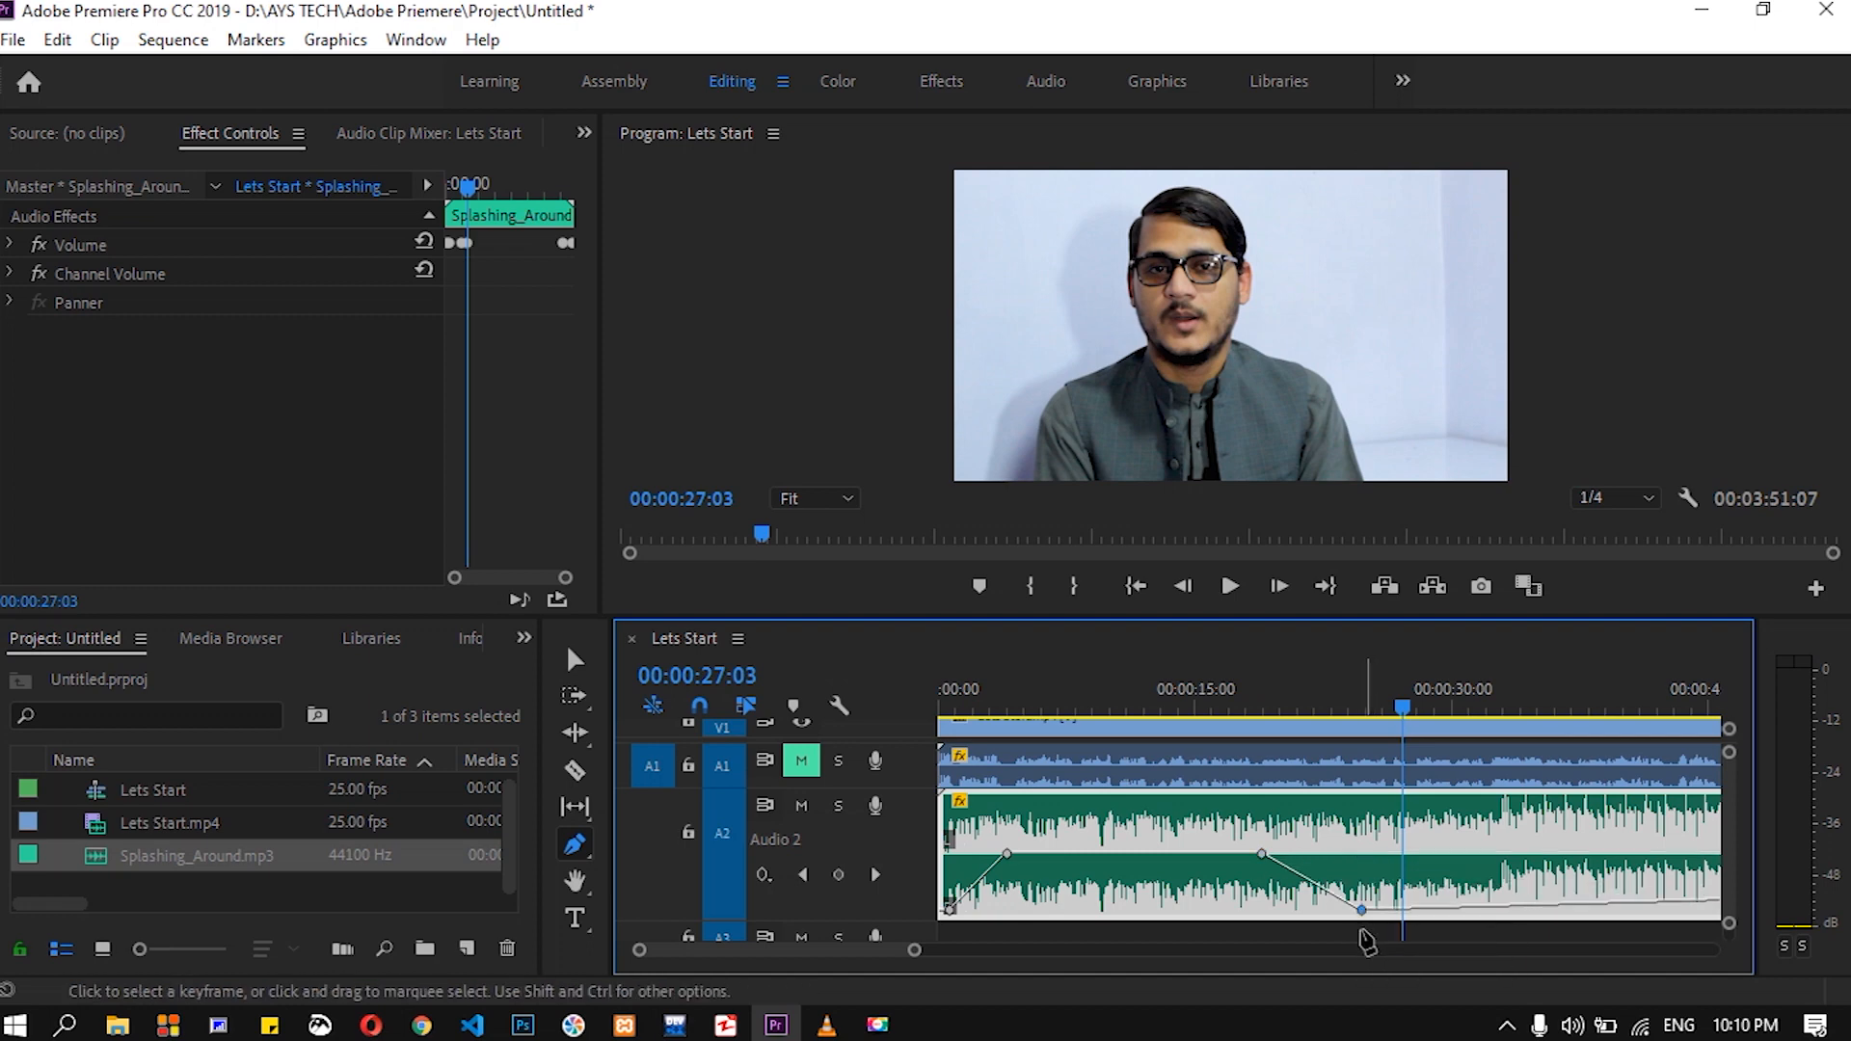
pyautogui.moveTo(1263, 855); pyautogui.dragTo(1209, 854)
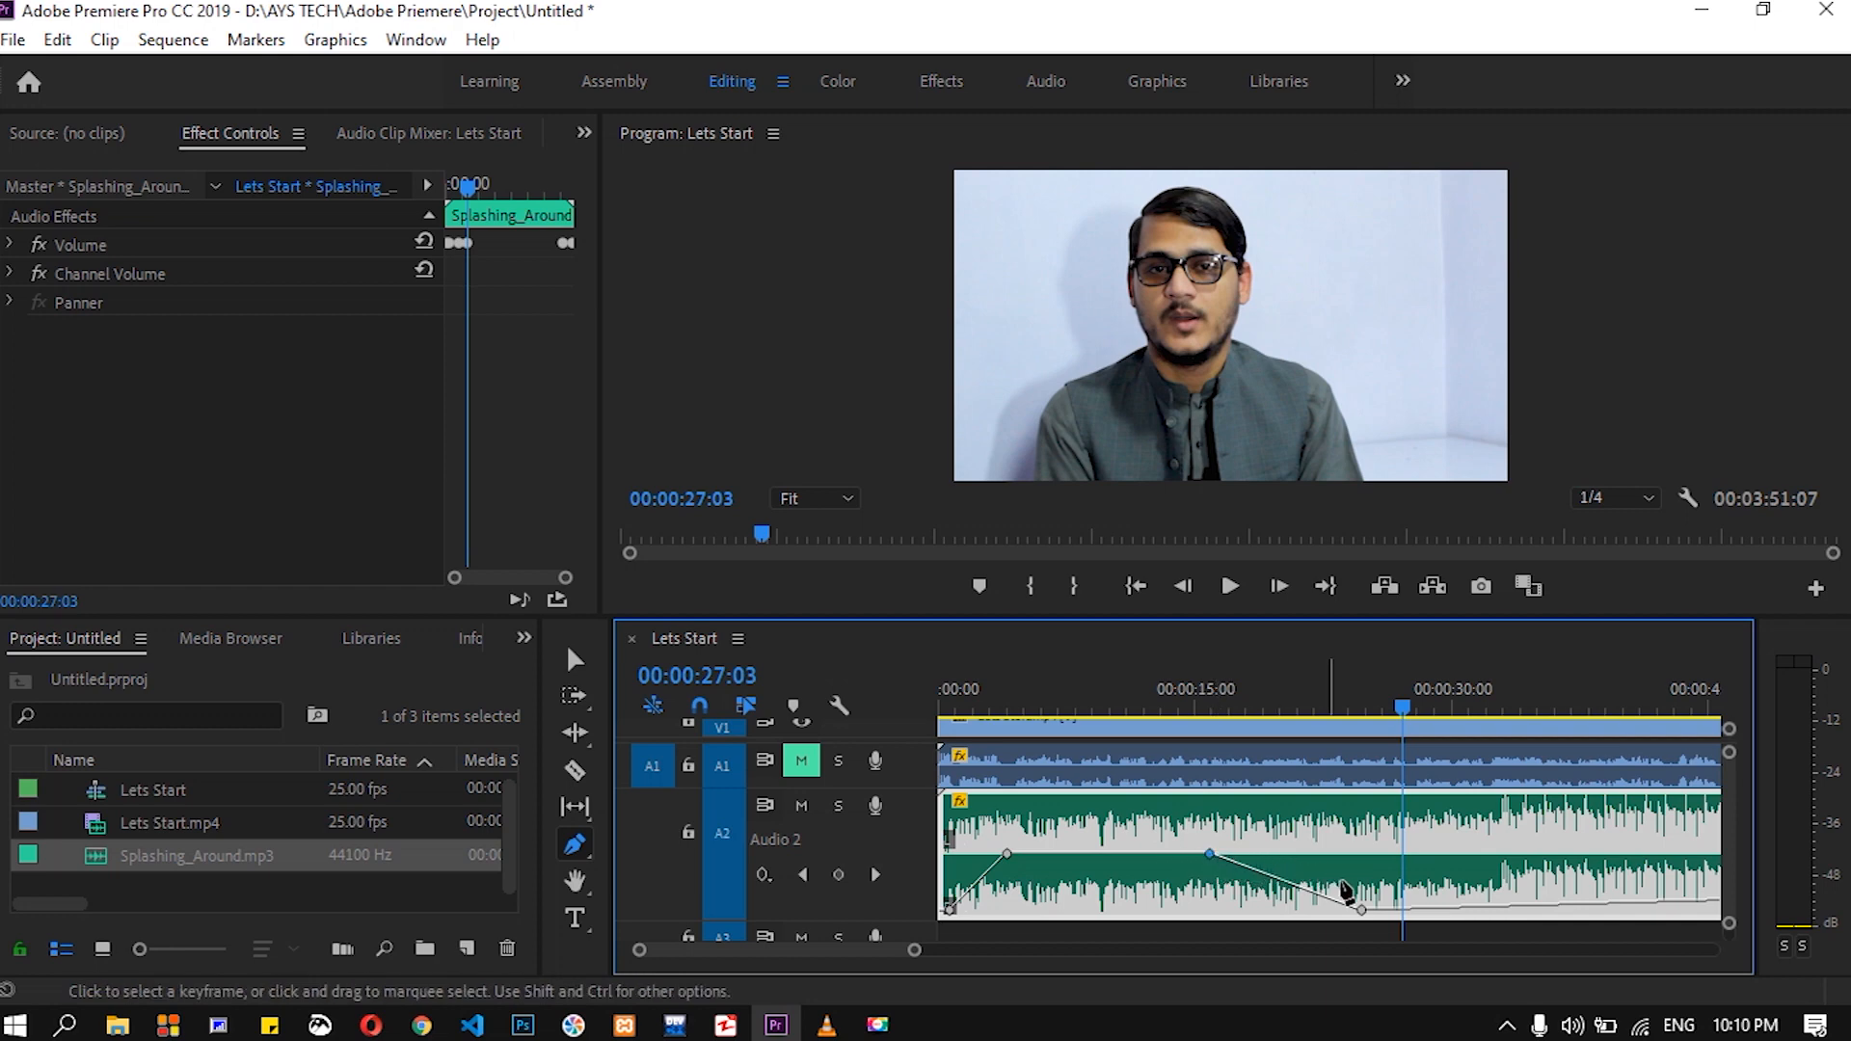
# - Bring the music back up with a low keyframe at about 38 seconds and a raised one at about 43 seconds
pyautogui.click(1583, 905)
pyautogui.click(1640, 905)
pyautogui.moveTo(1642, 904); pyautogui.dragTo(1679, 857)
pyautogui.moveTo(1583, 906); pyautogui.dragTo(1583, 910)
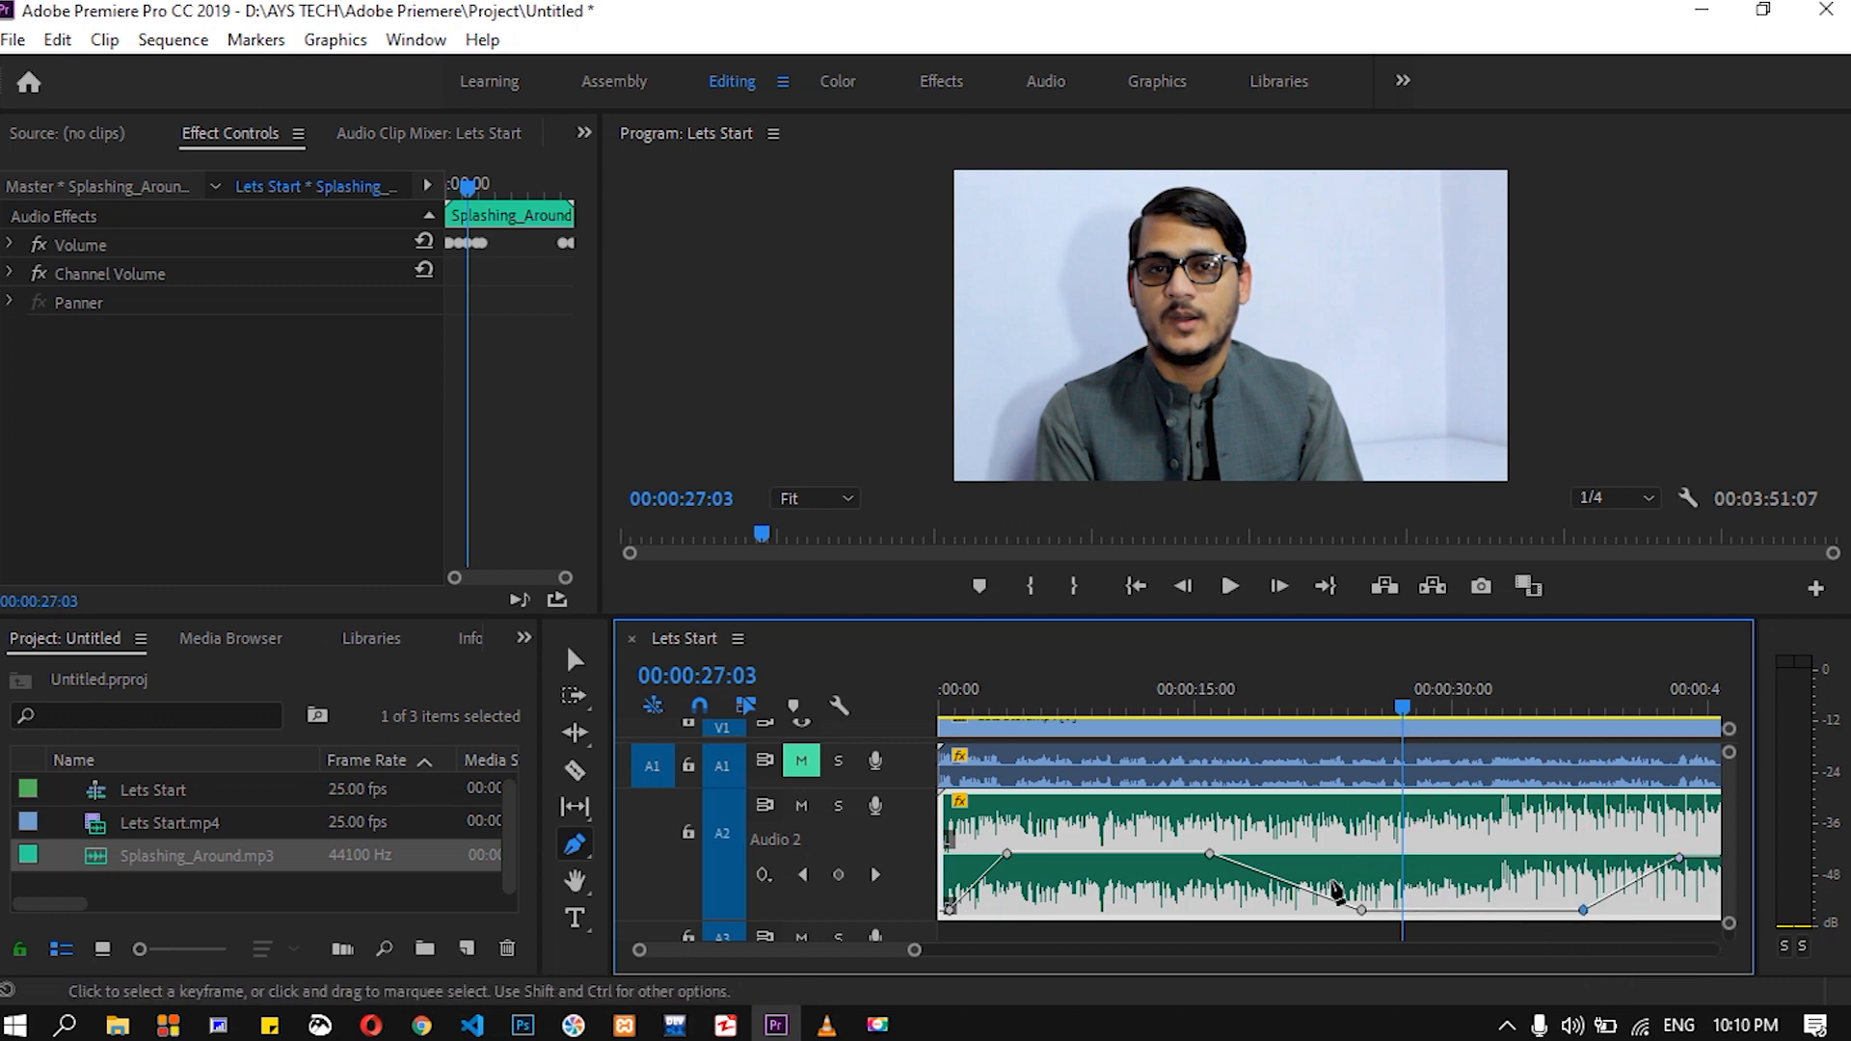
pyautogui.moveTo(914, 955); pyautogui.dragTo(976, 955)
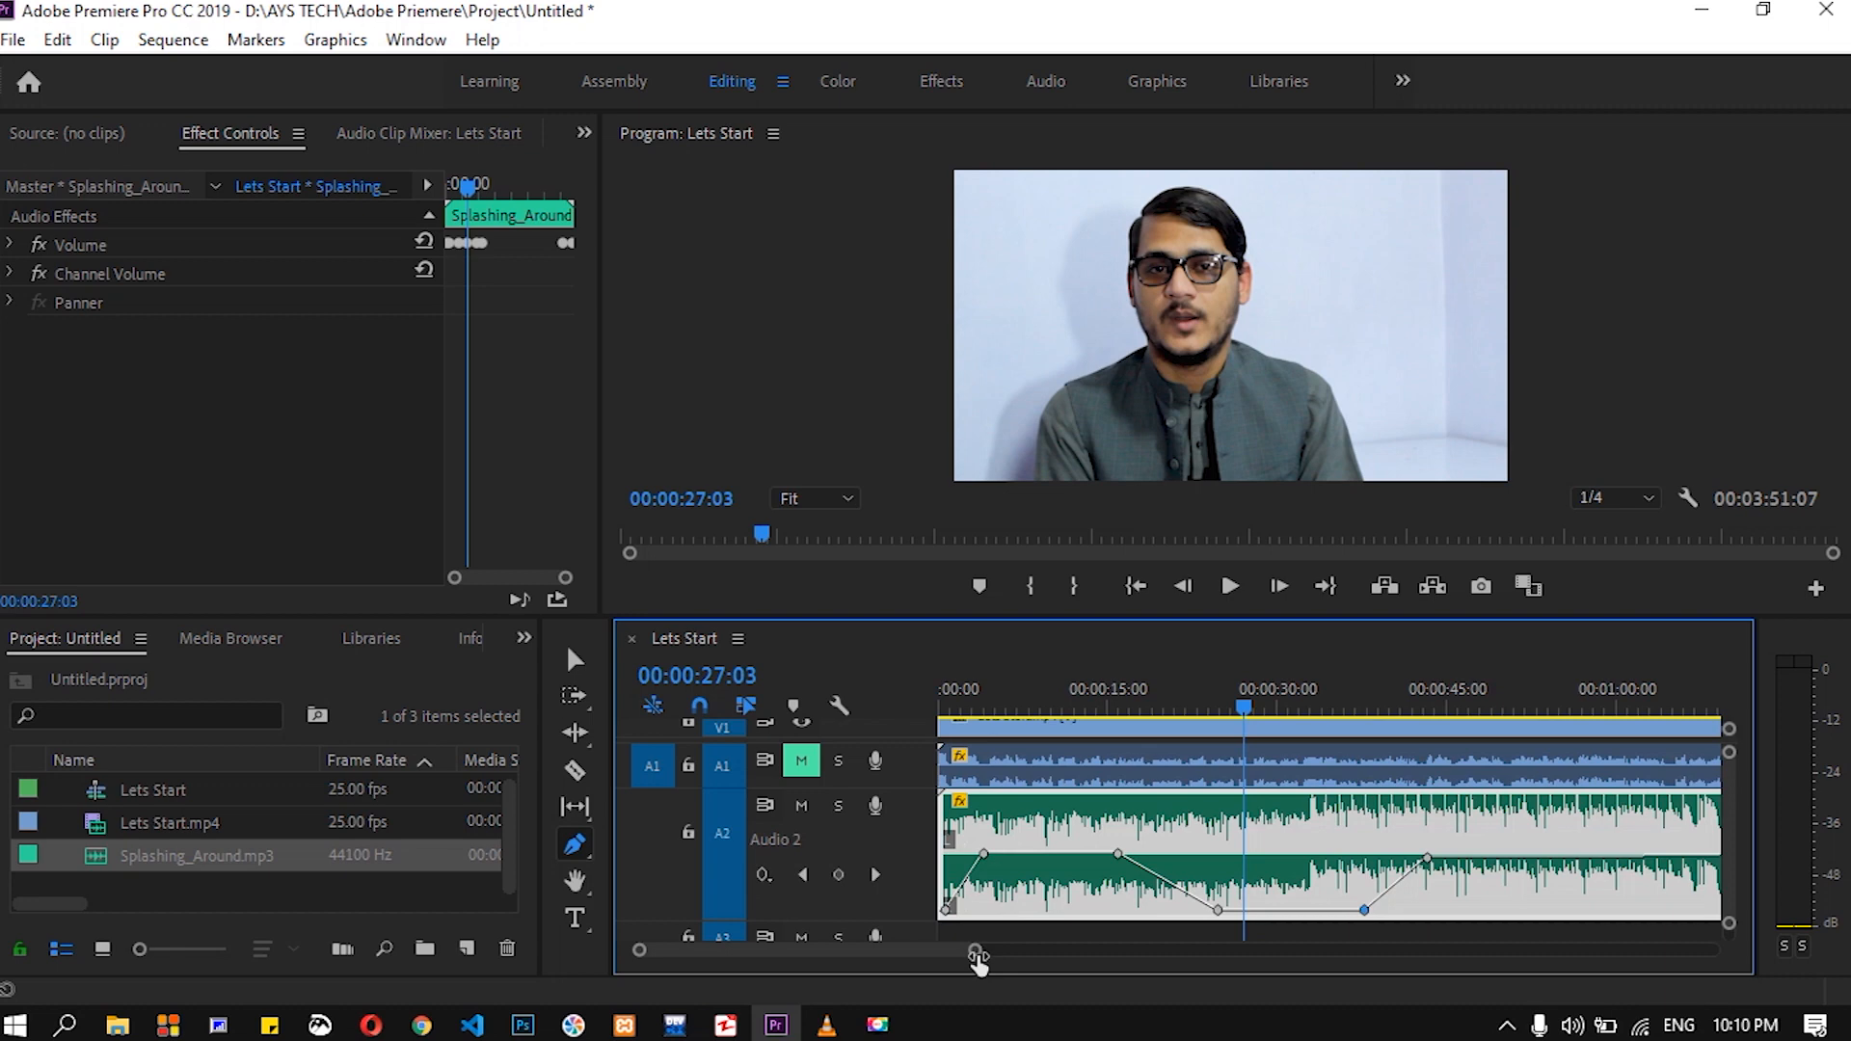